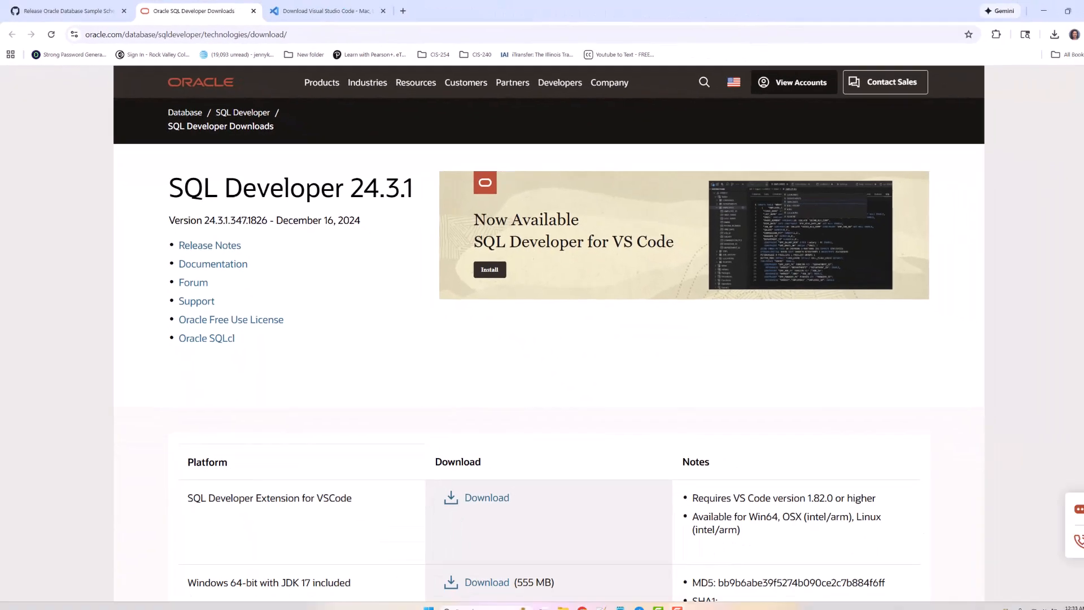
# - Scroll the Oracle SQL Developer Downloads page down to the Platform/Download table
pyautogui.scroll(-4, 1064, 175)
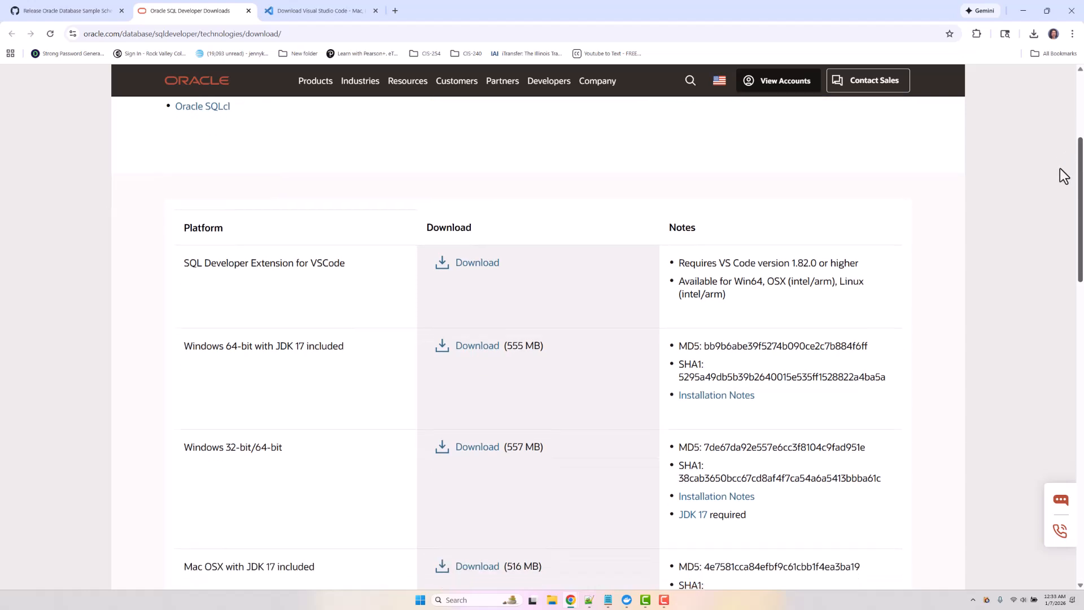
pyautogui.scroll(-2, 1062, 178)
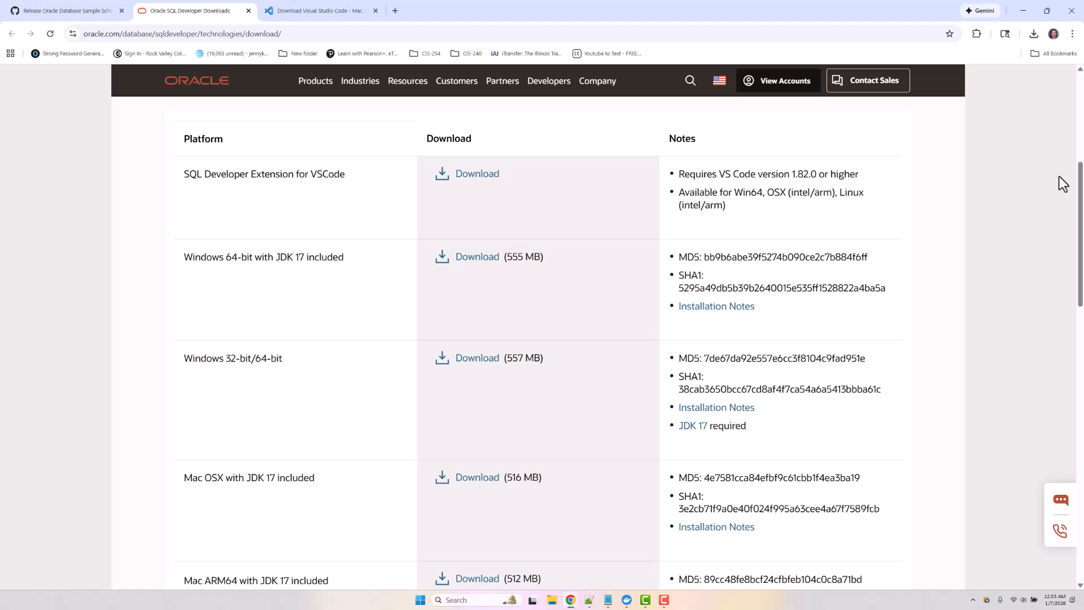
pyautogui.moveTo(1079, 169); pyautogui.dragTo(1079, 204)
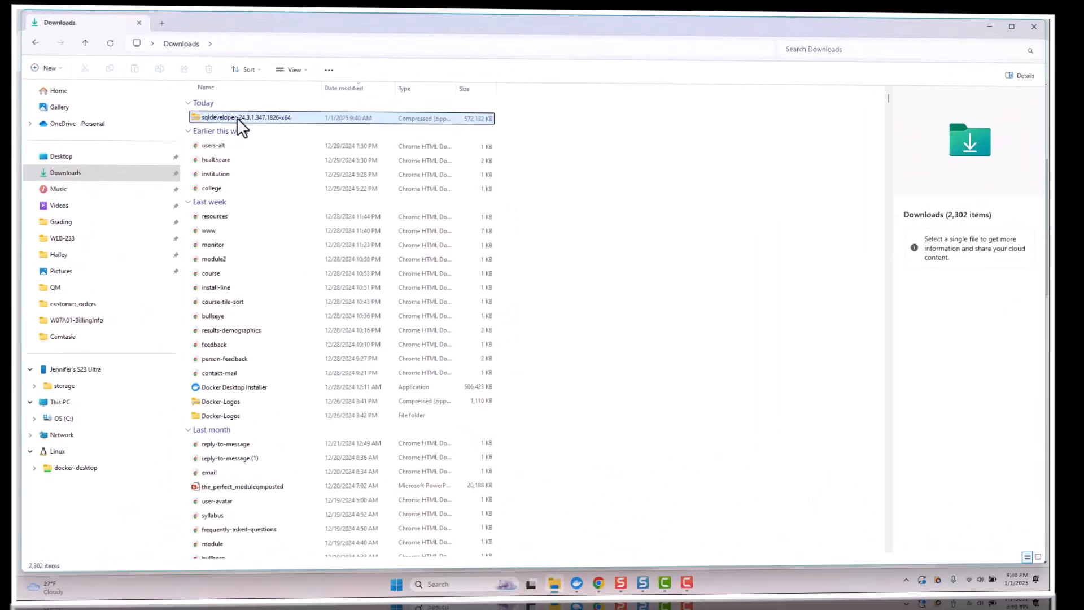
# - Extract the sqldeveloper-24.3.1.347.1826-x64 zip from Downloads directly into C:\
pyautogui.rightClick(225, 111)
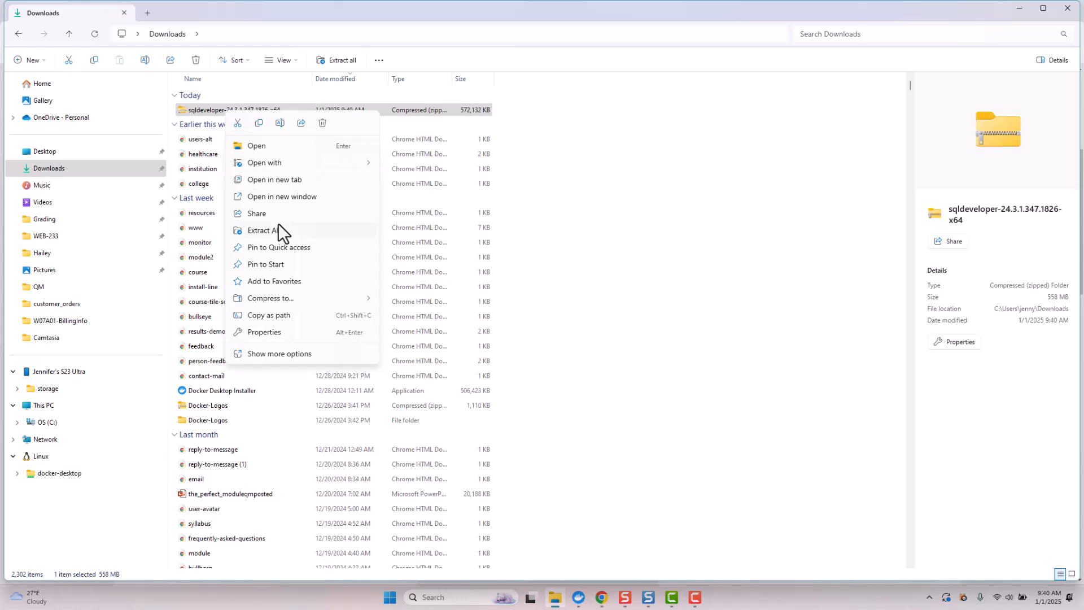
pyautogui.click(279, 228)
pyautogui.click(583, 253)
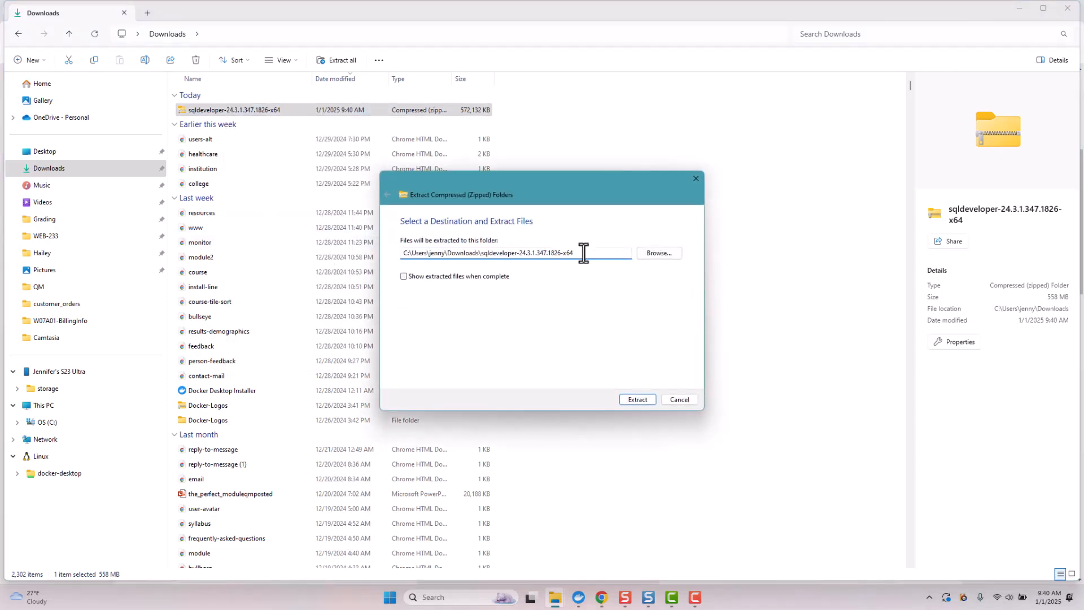
pyautogui.press('BackSpace')
pyautogui.press('BackSpace')
pyautogui.press('BackSpace')
pyautogui.press('BackSpace')
pyautogui.press('BackSpace')
pyautogui.press('BackSpace')
pyautogui.press('BackSpace')
pyautogui.press('BackSpace')
pyautogui.press('BackSpace')
pyautogui.press('BackSpace')
pyautogui.press('BackSpace')
pyautogui.press('BackSpace')
pyautogui.press('BackSpace')
pyautogui.press('BackSpace')
pyautogui.press('BackSpace')
pyautogui.press('BackSpace')
pyautogui.press('BackSpace')
pyautogui.press('BackSpace')
pyautogui.press('BackSpace')
pyautogui.press('BackSpace')
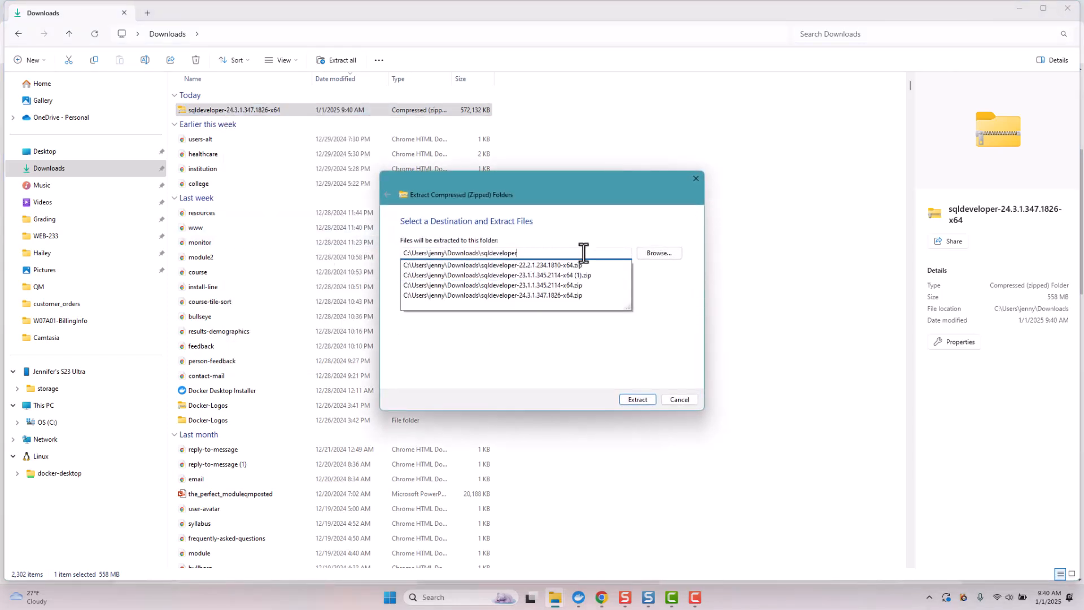
pyautogui.press('BackSpace')
pyautogui.press('BackSpace')
pyautogui.press('BackSpace')
pyautogui.press('BackSpace')
pyautogui.press('BackSpace')
pyautogui.press('BackSpace')
pyautogui.press('BackSpace')
pyautogui.press('BackSpace')
pyautogui.press('BackSpace')
pyautogui.press('BackSpace')
pyautogui.press('BackSpace')
pyautogui.press('BackSpace')
pyautogui.press('BackSpace')
pyautogui.press('BackSpace')
pyautogui.press('BackSpace')
pyautogui.press('BackSpace')
pyautogui.press('BackSpace')
pyautogui.press('BackSpace')
pyautogui.press('BackSpace')
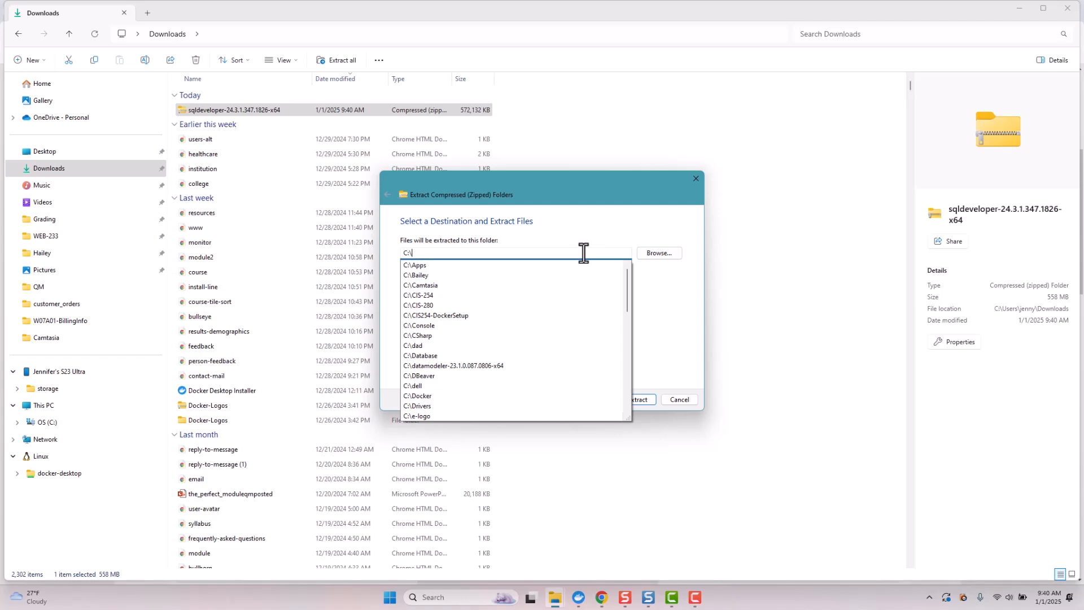
pyautogui.click(575, 220)
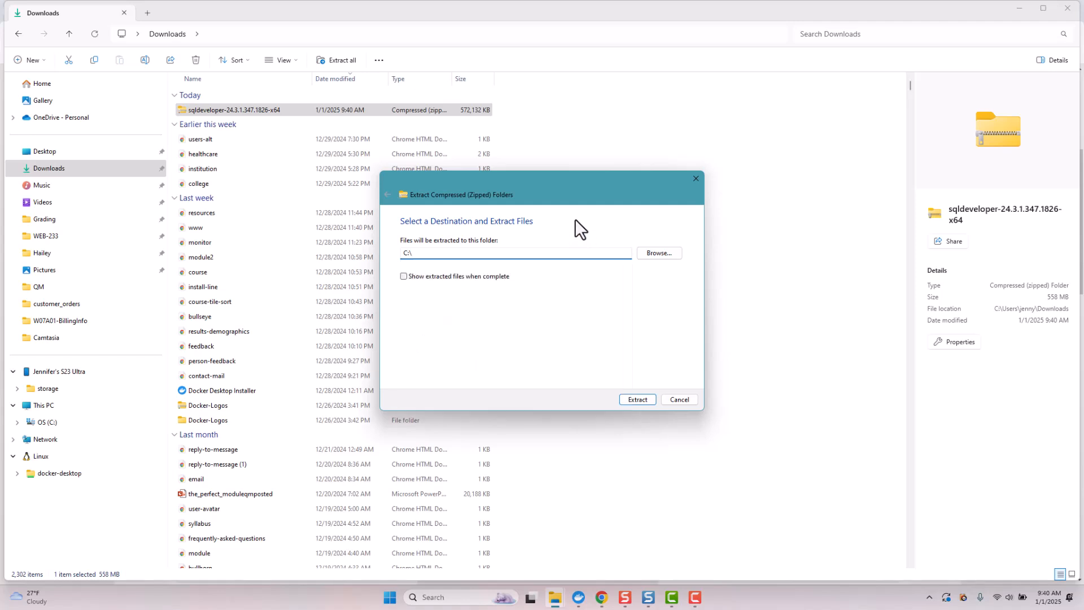
pyautogui.click(635, 399)
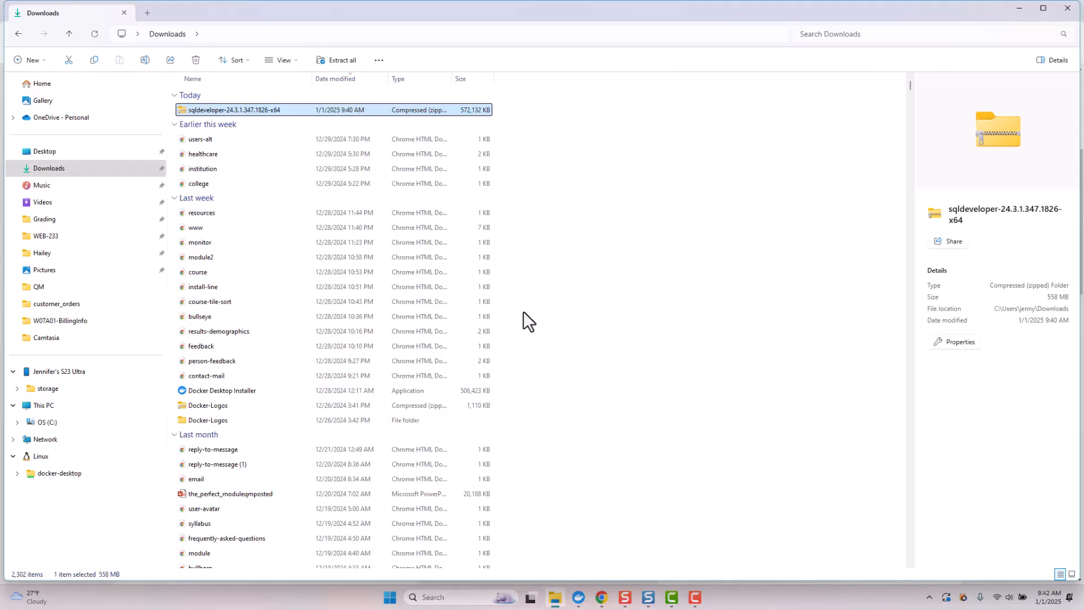
# - Open the C:\sqldeveloper folder and launch the sqldeveloper application from it
pyautogui.click(37, 423)
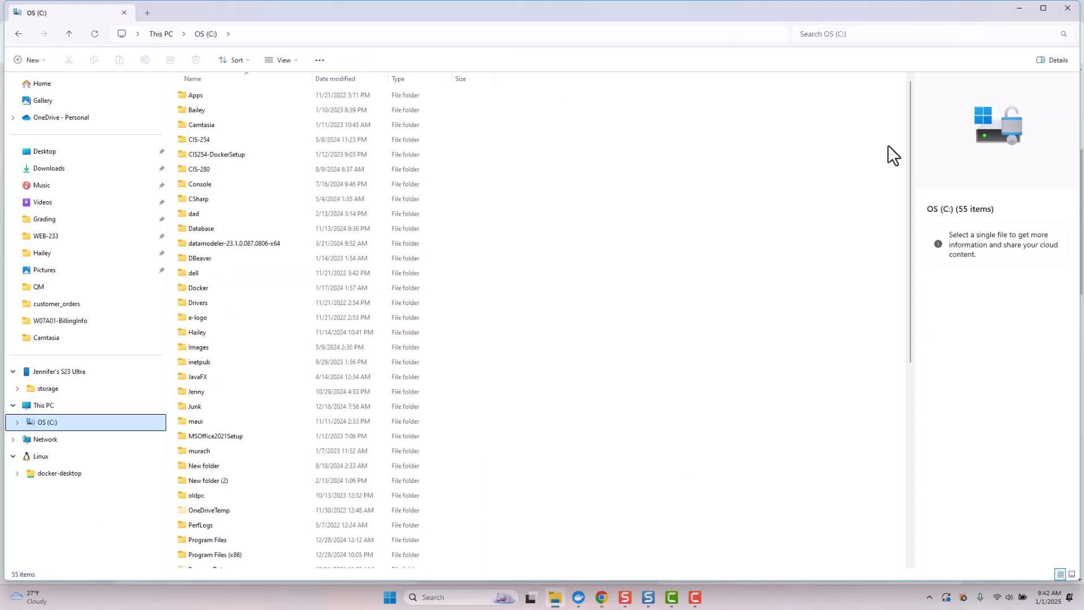
pyautogui.moveTo(908, 120); pyautogui.dragTo(895, 248)
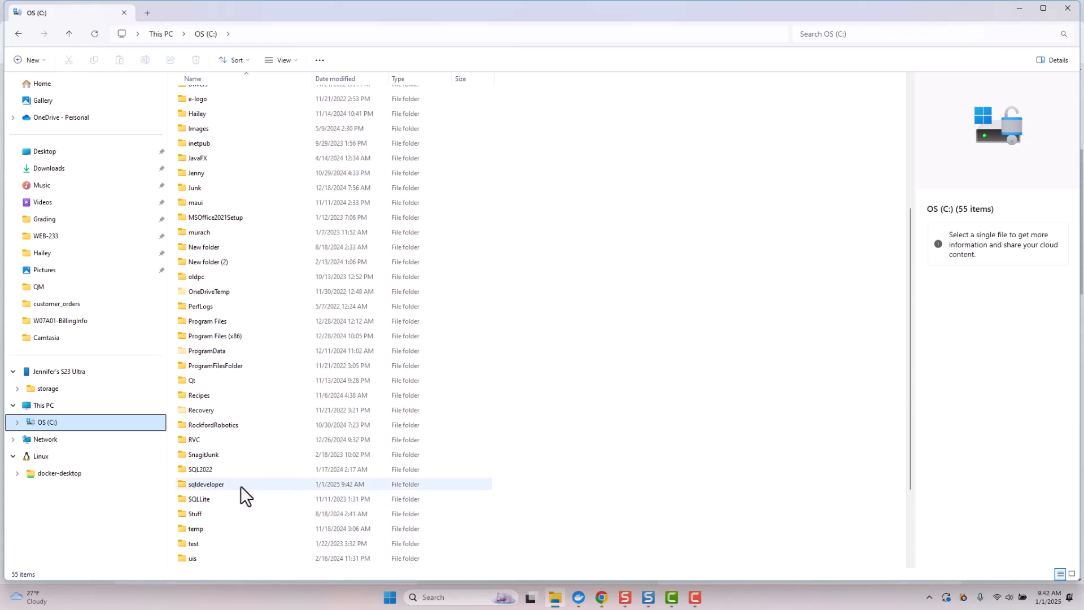
pyautogui.doubleClick(222, 485)
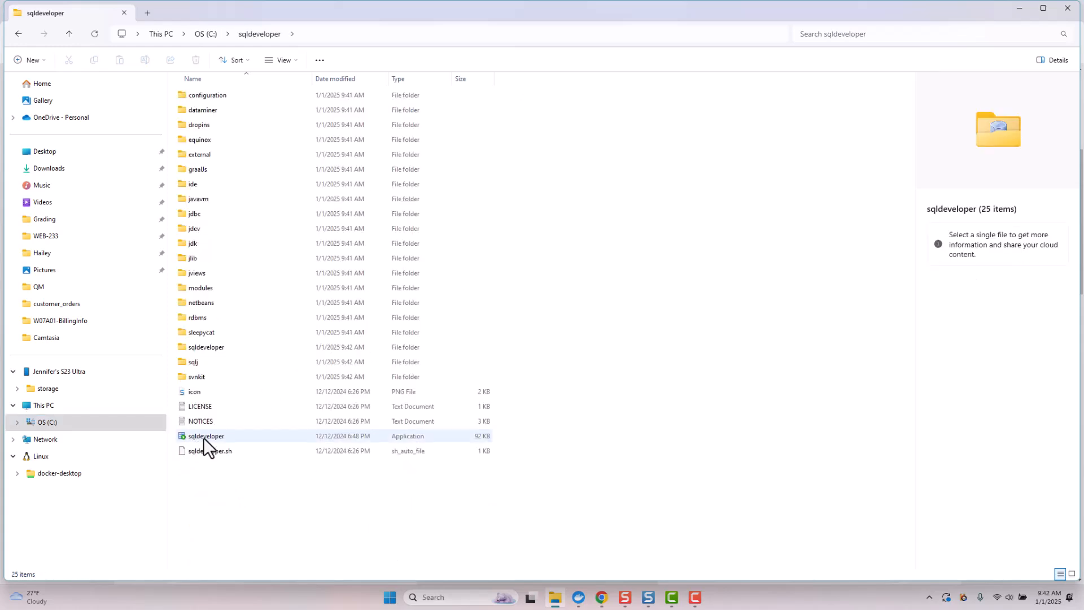
pyautogui.rightClick(203, 438)
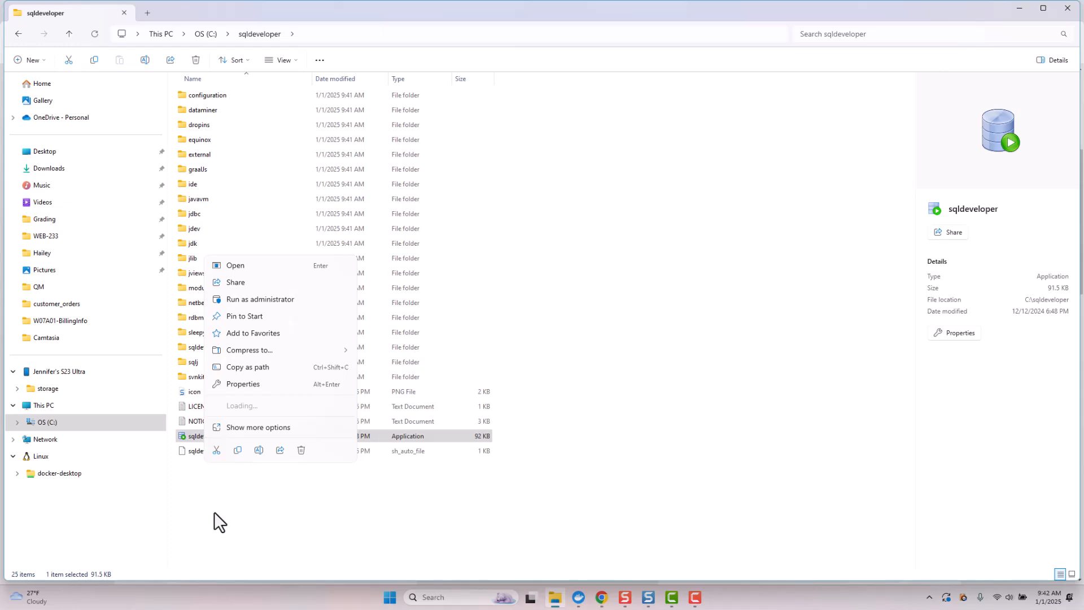
pyautogui.click(236, 501)
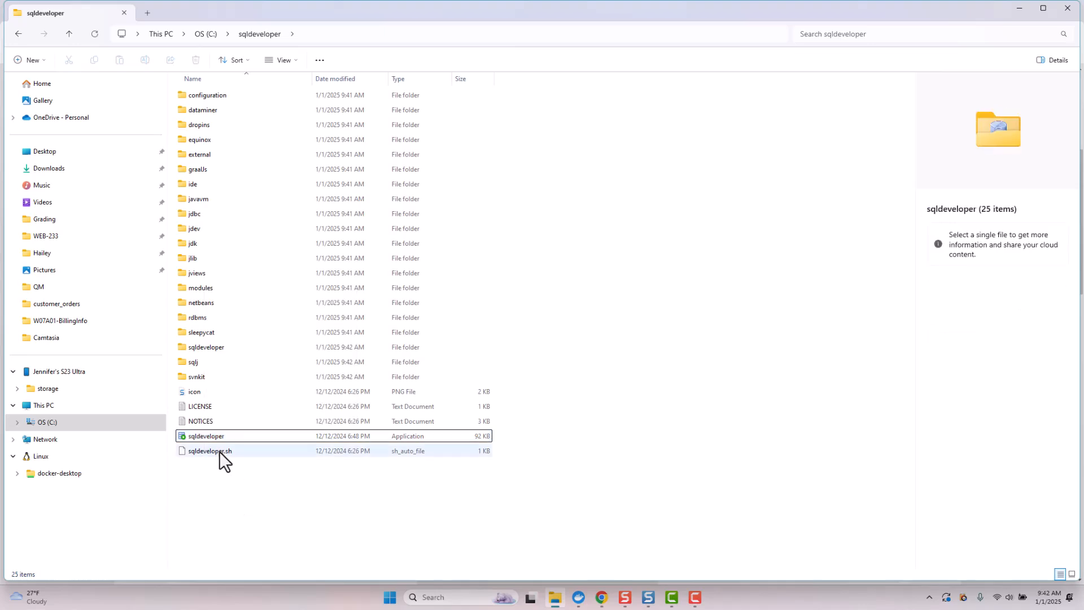
pyautogui.doubleClick(212, 439)
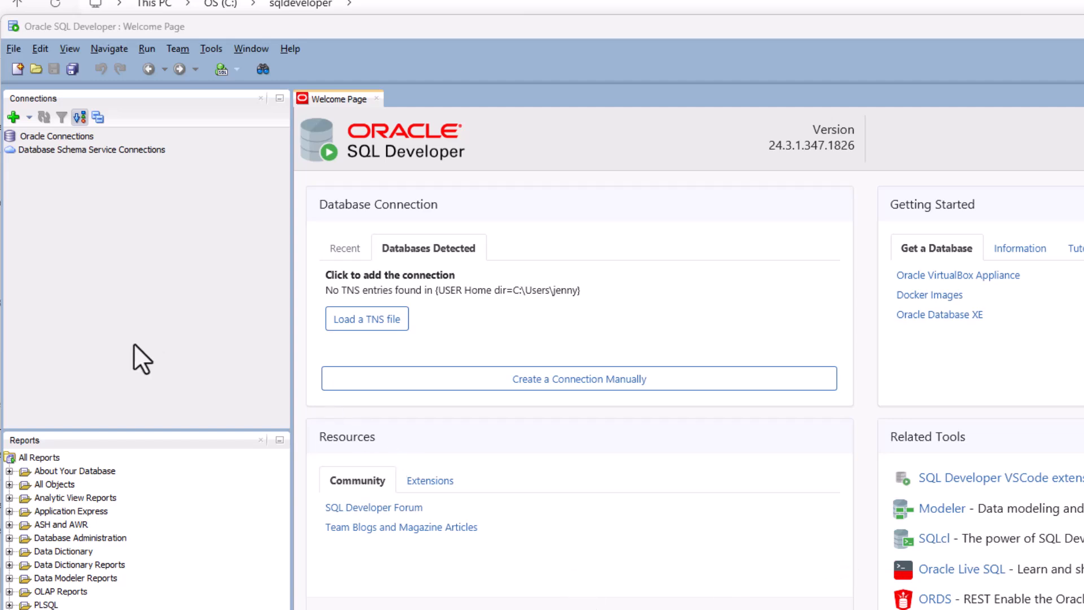
# - Create a new connection named XE with username SYS and role SYSDBA
pyautogui.click(13, 118)
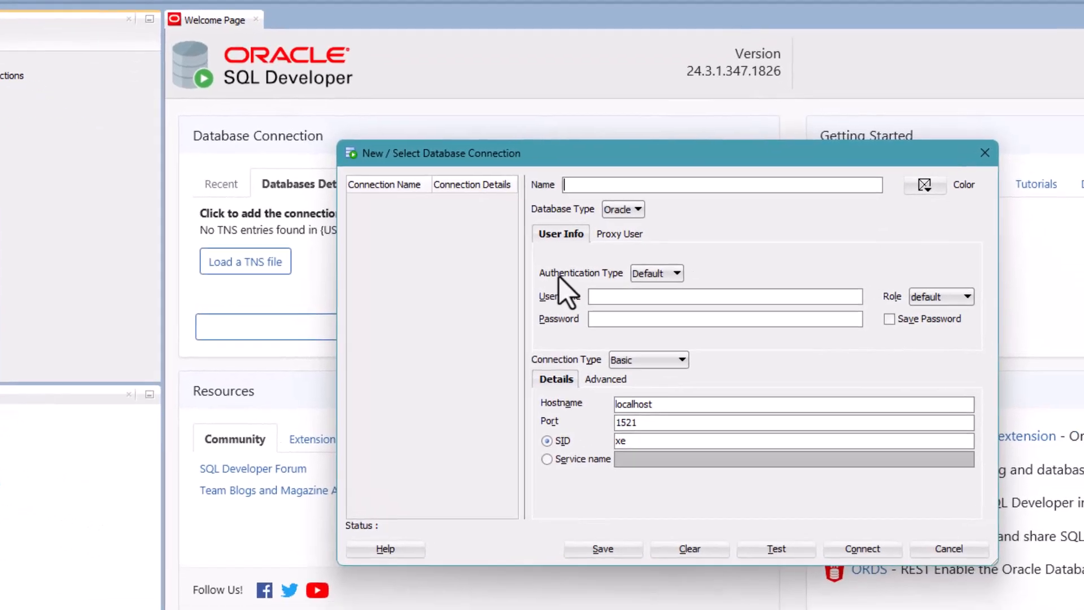
pyautogui.write('C')
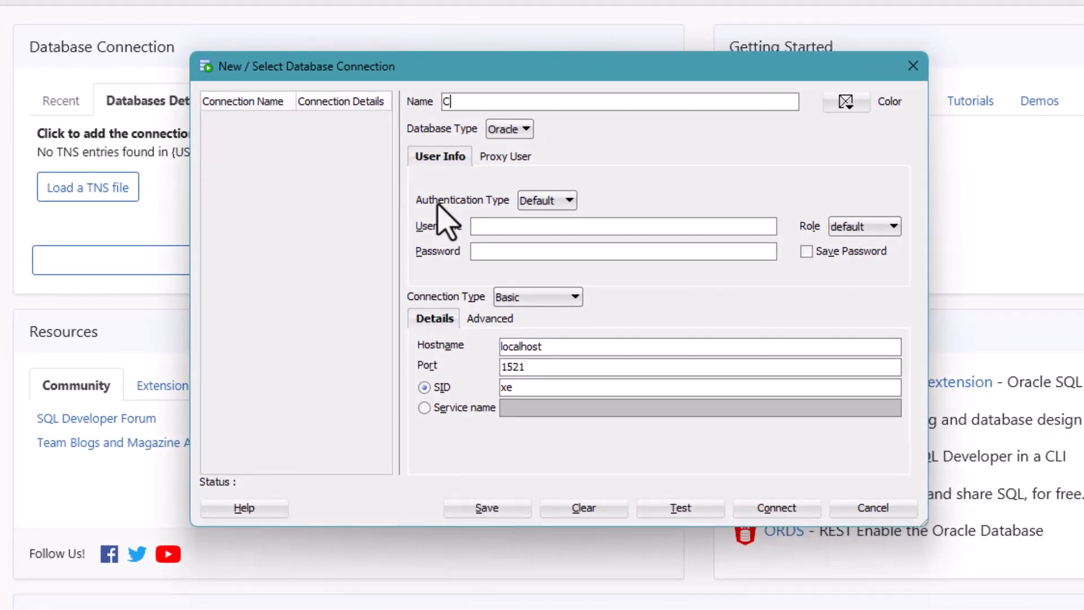
pyautogui.press('BackSpace')
pyautogui.write('XE')
pyautogui.click(479, 226)
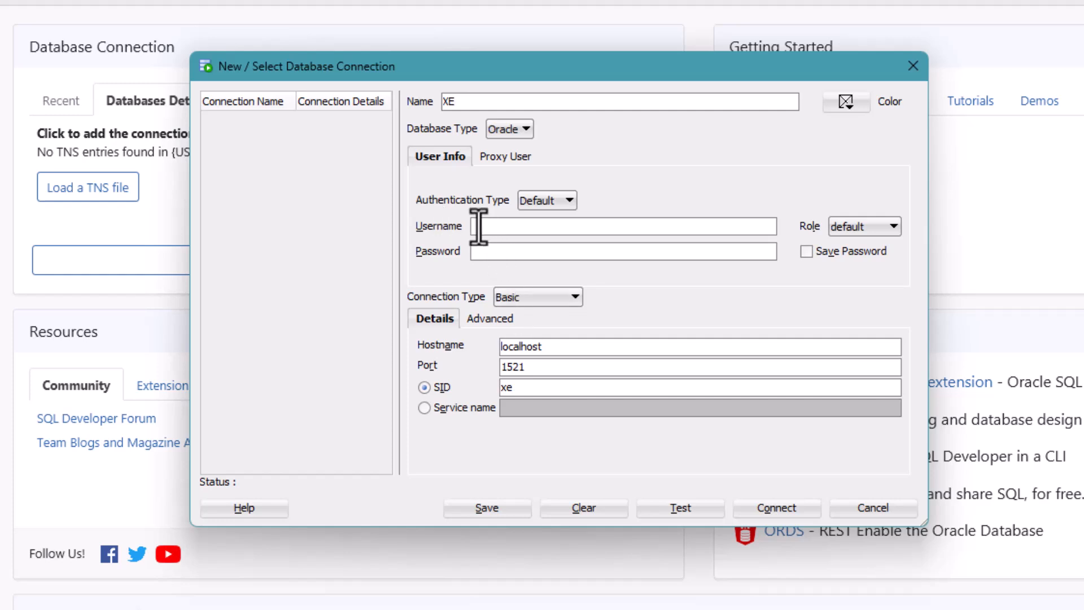
pyautogui.write('SYS')
pyautogui.click(867, 227)
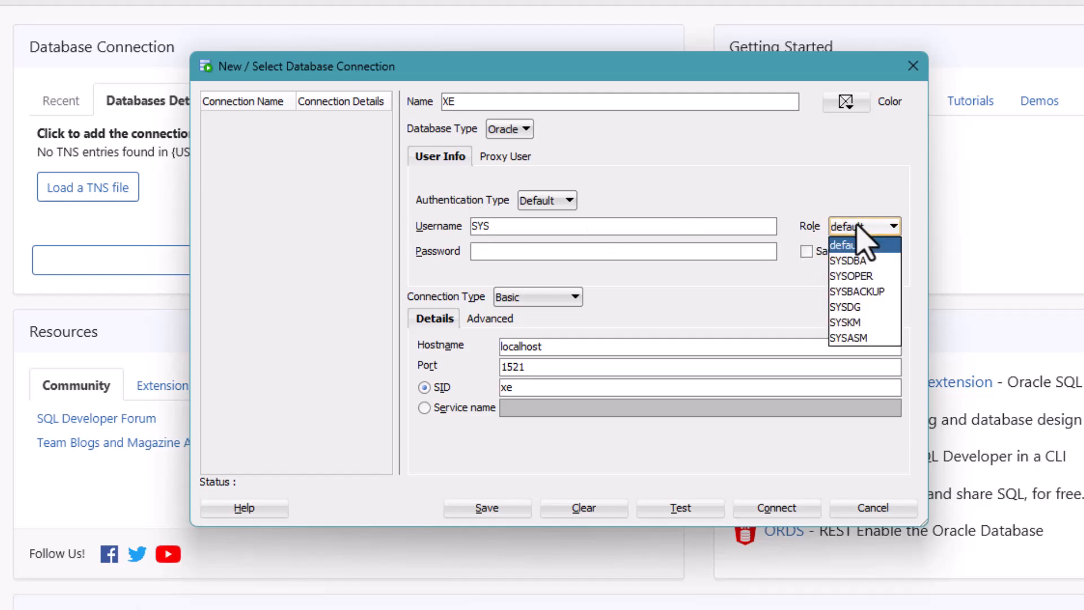
pyautogui.click(854, 263)
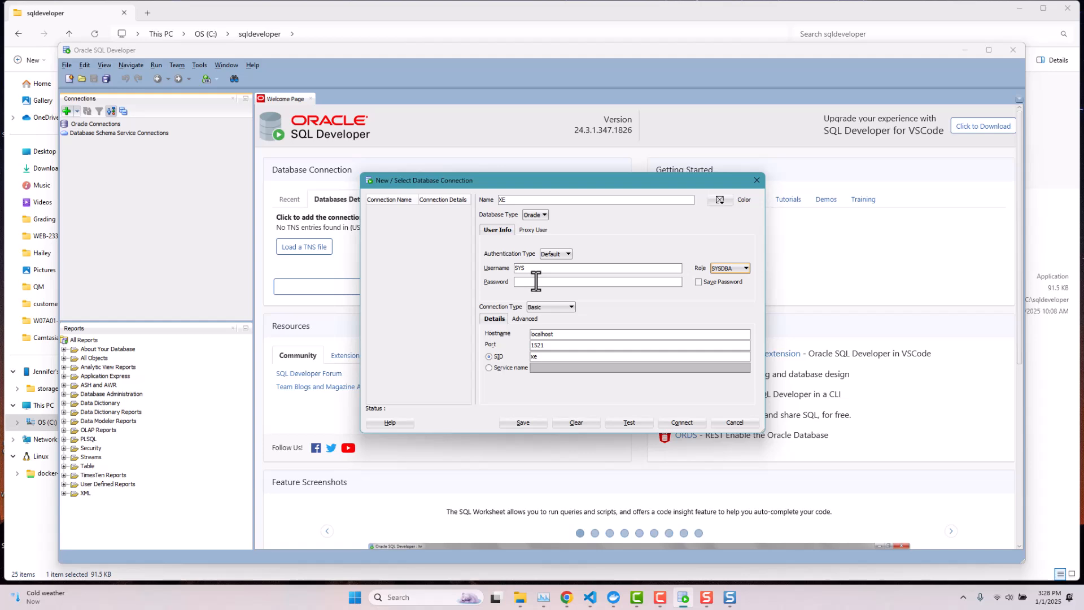
# - Copy the ORACLE_PWD value from .env into the XE connection's Password field
pyautogui.click(536, 281)
pyautogui.click(591, 597)
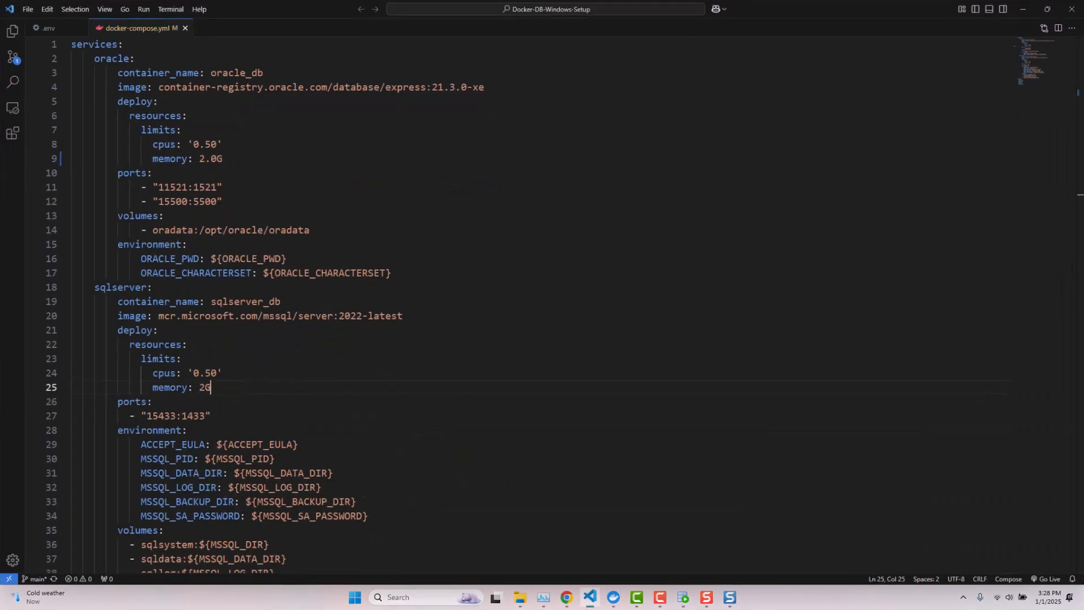
pyautogui.click(49, 29)
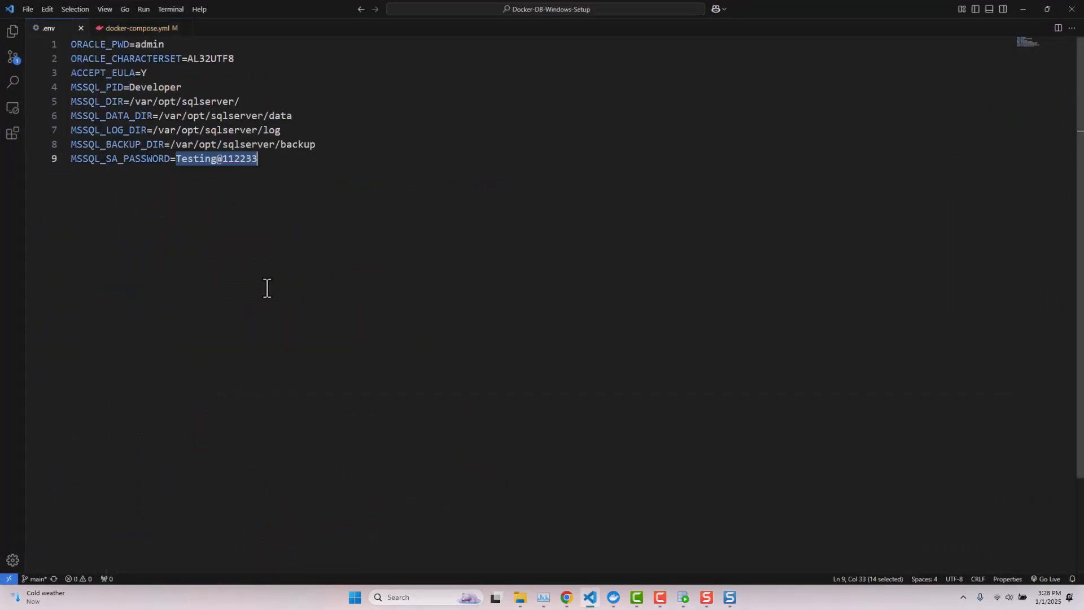
pyautogui.click(154, 44)
pyautogui.doubleClick(154, 44)
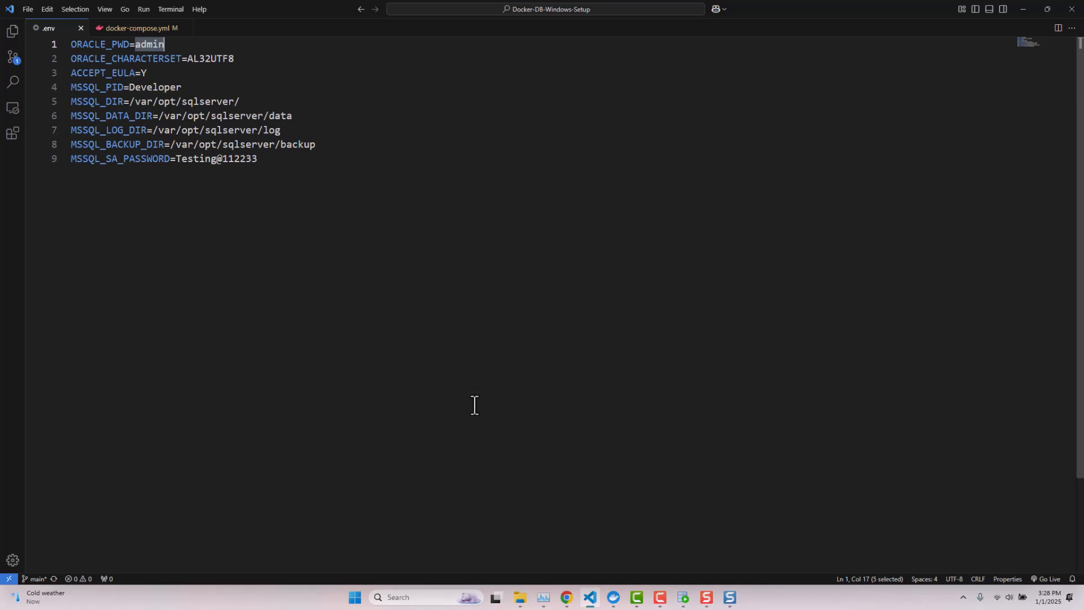
pyautogui.click(684, 599)
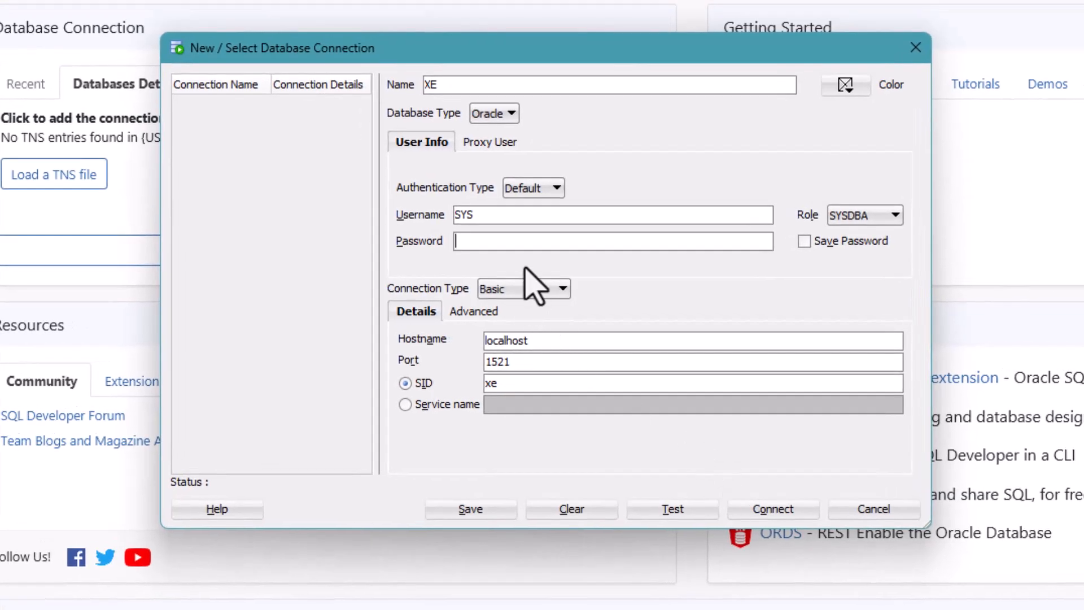
pyautogui.write('ad')
pyautogui.write('min')
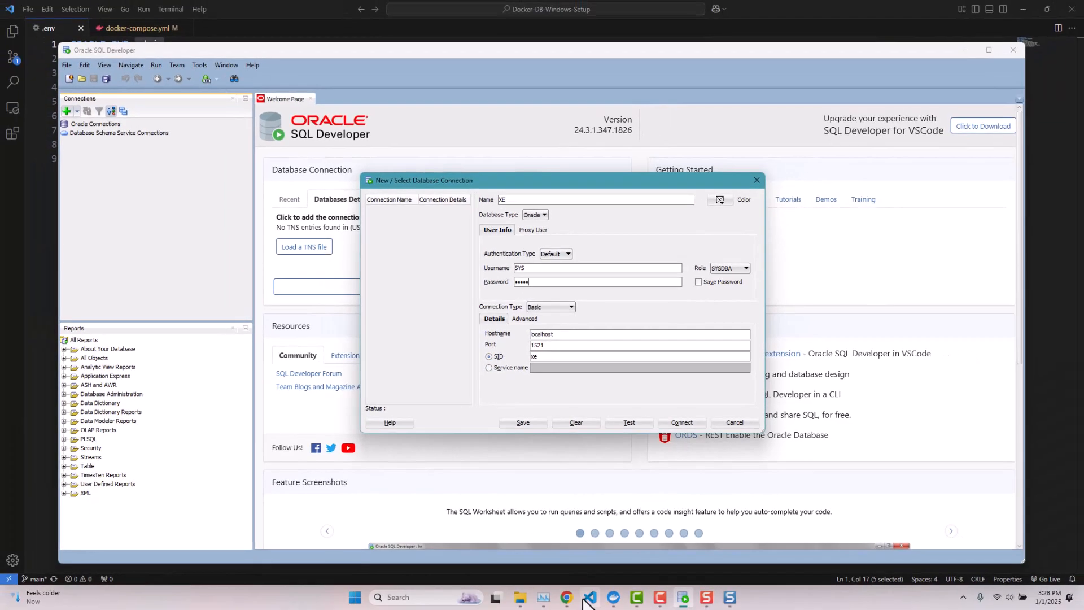
# - Check docker-compose.yml for Oracle's host port, 11521 mapped to 1521
pyautogui.click(590, 597)
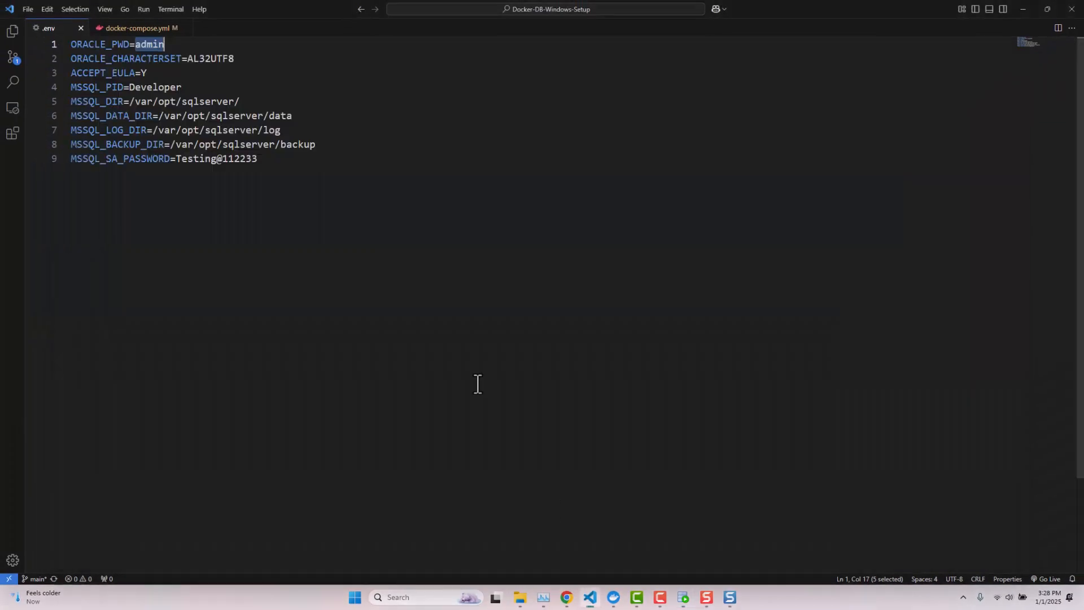
pyautogui.click(136, 30)
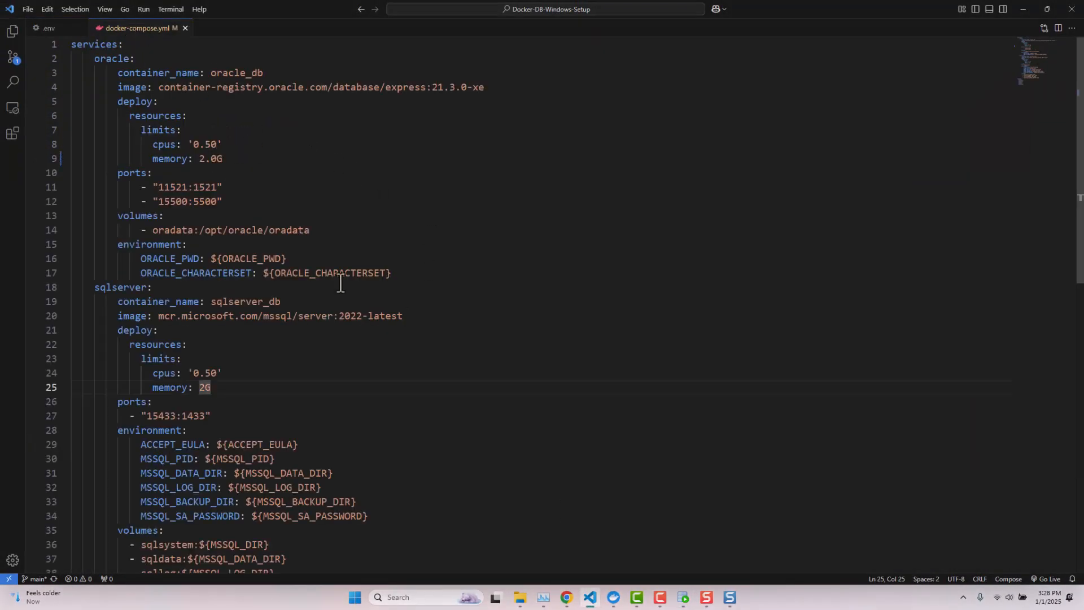
pyautogui.doubleClick(172, 189)
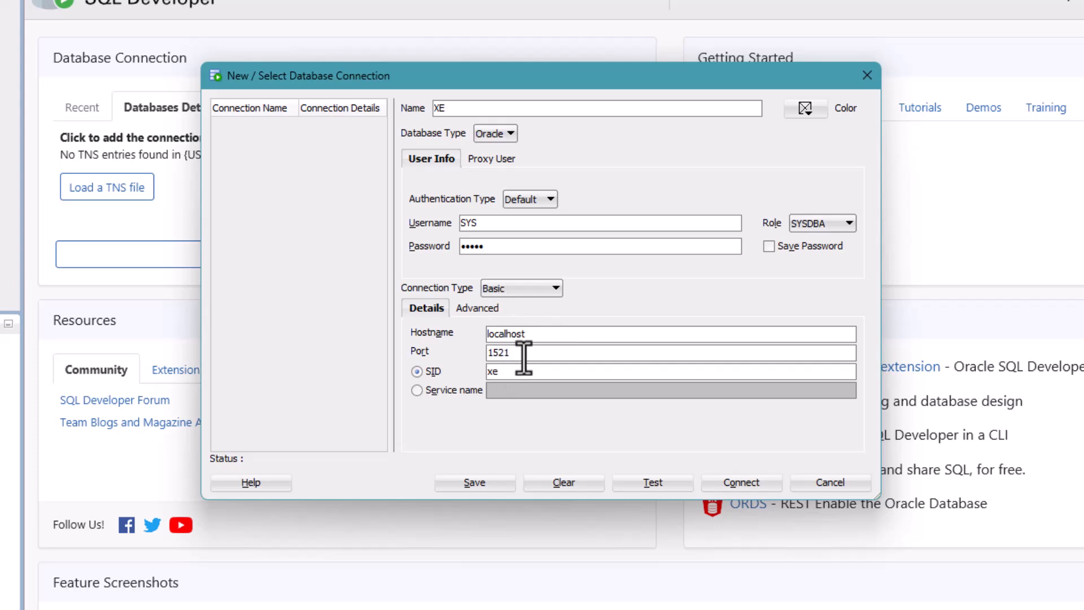
# - Change the XE port from 1521 to 11521, test it, save the password, and connect
pyautogui.moveTo(521, 355); pyautogui.dragTo(479, 356)
pyautogui.write('11521')
pyautogui.click(654, 484)
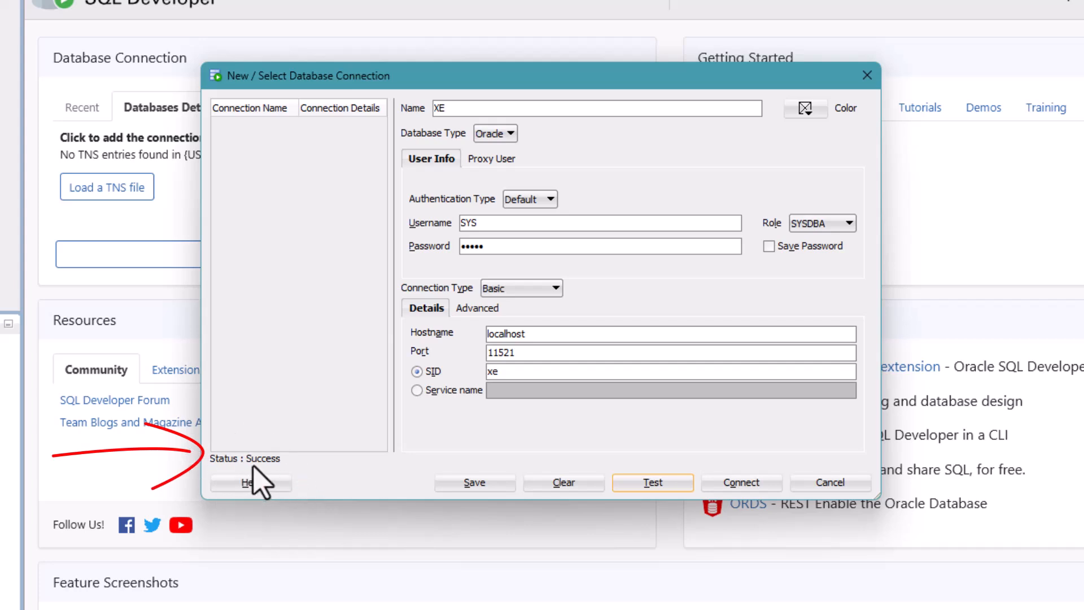
pyautogui.click(769, 246)
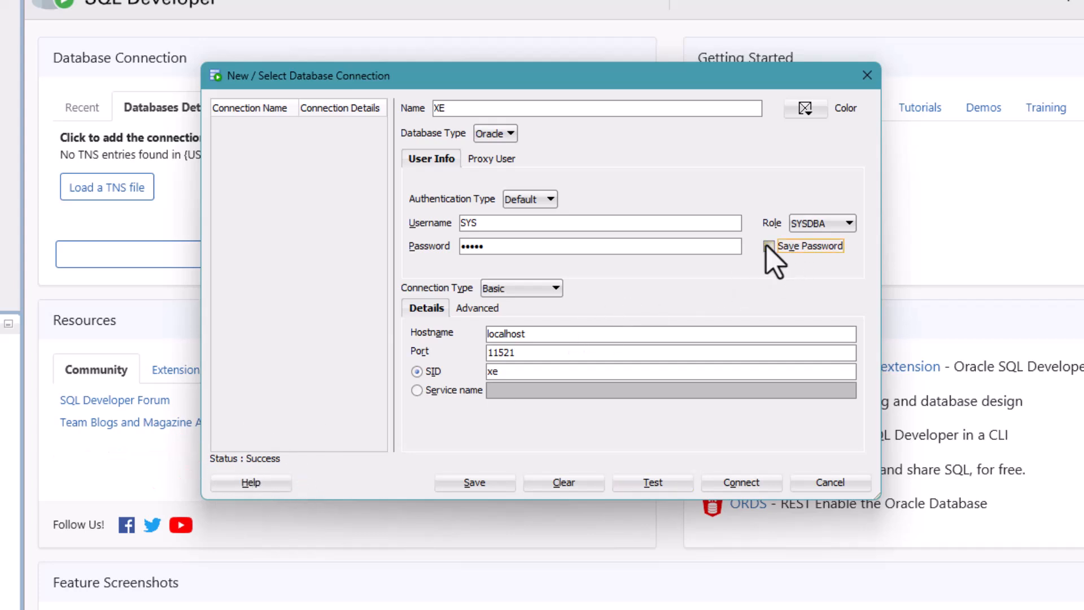
pyautogui.click(726, 485)
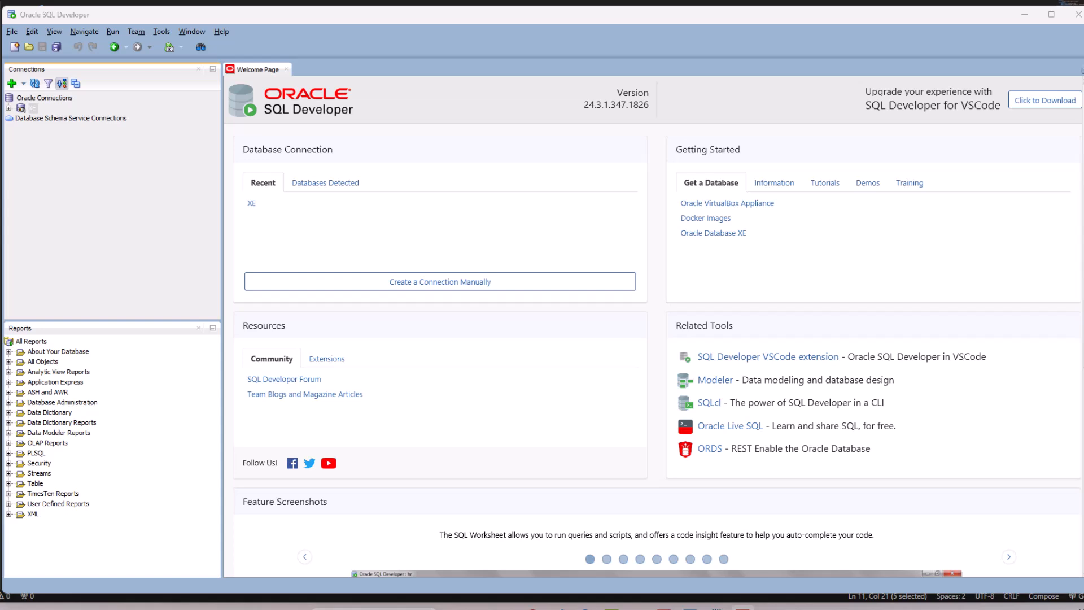
# - Expand the XE connection and reconnect it, opening a blank XE~1 worksheet
pyautogui.click(9, 107)
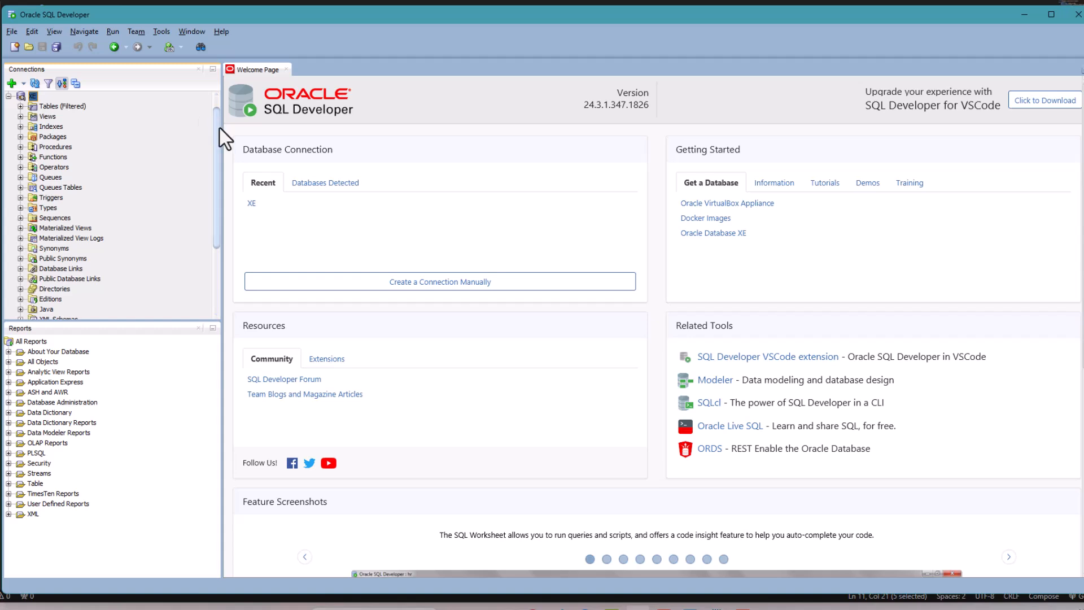
pyautogui.moveTo(219, 127); pyautogui.dragTo(218, 100)
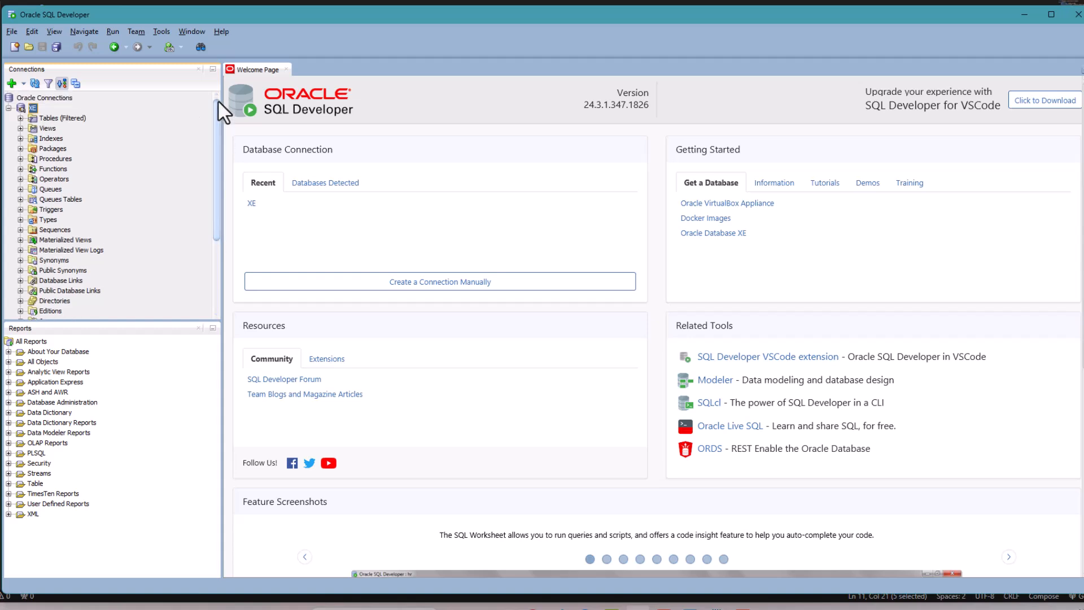
pyautogui.rightClick(32, 108)
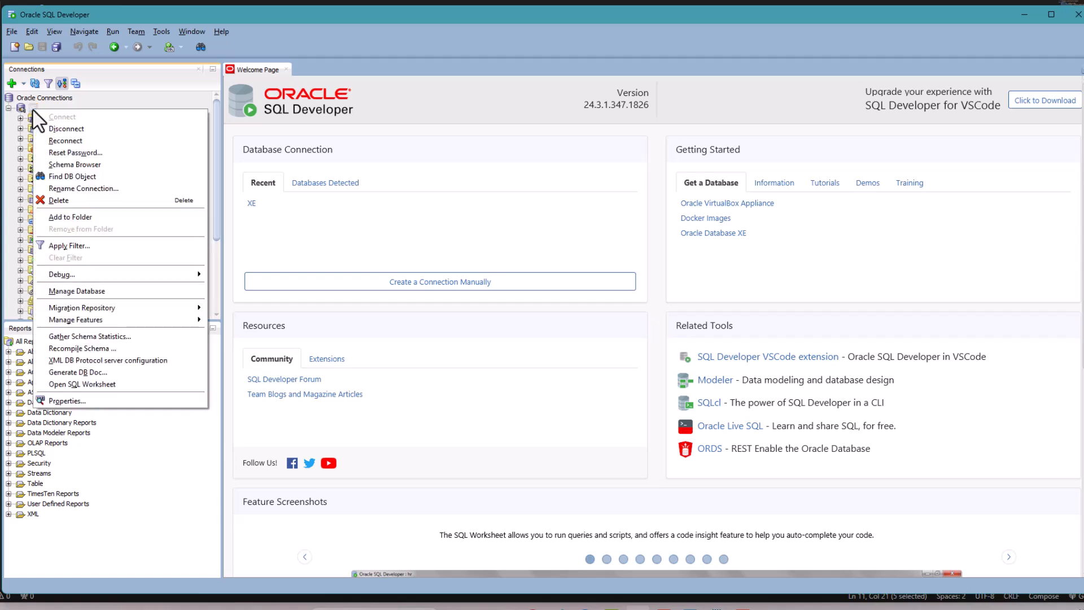
pyautogui.click(62, 141)
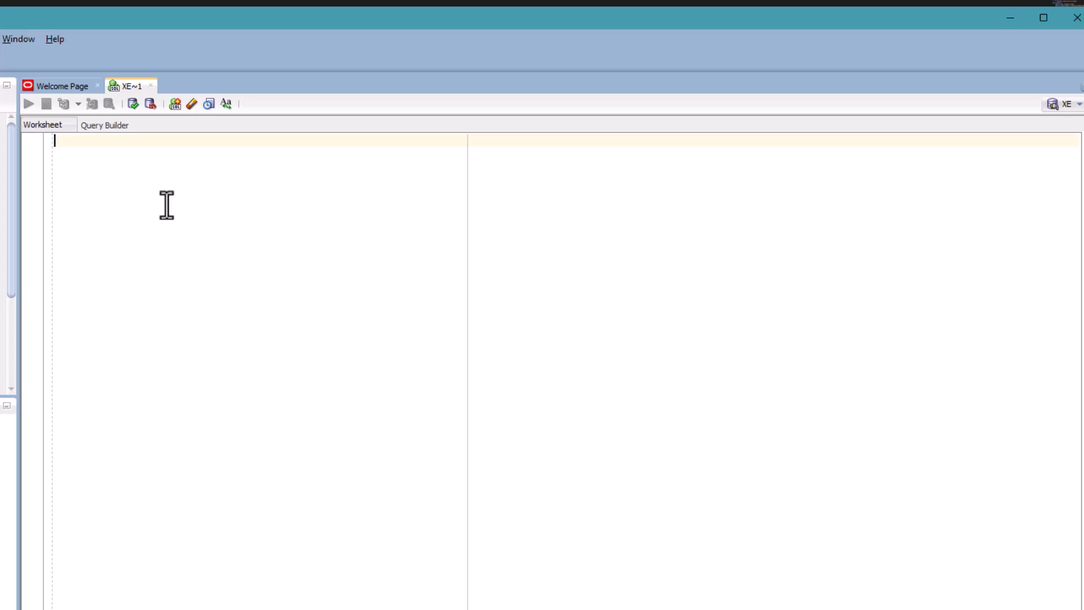
# - Write SELECT name, pdb FROM v$services ORDER BY name; over three lines and select it
pyautogui.write('SEL')
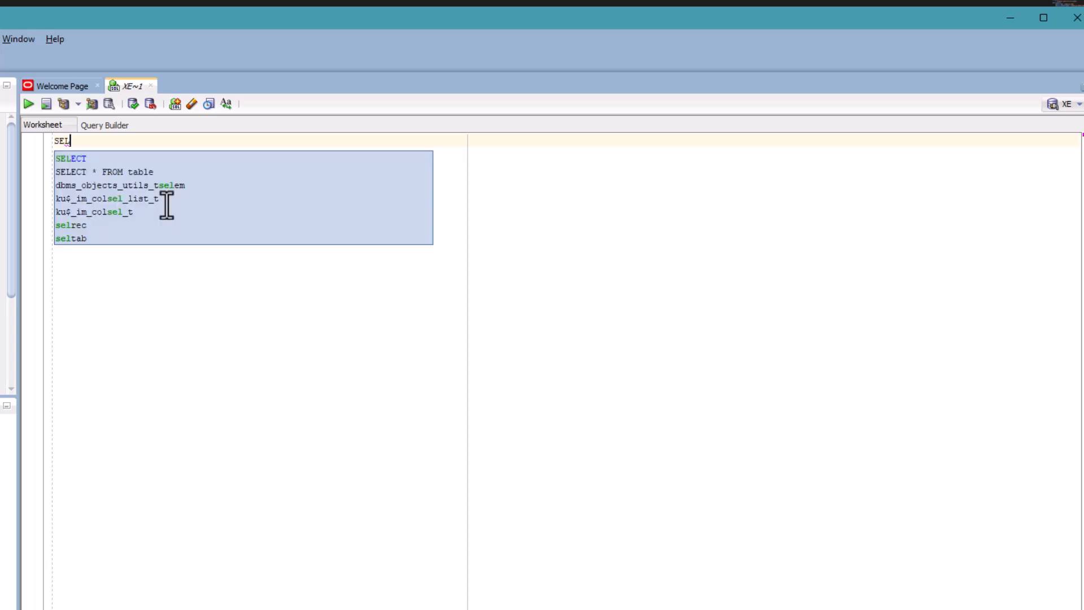
pyautogui.press('Return')
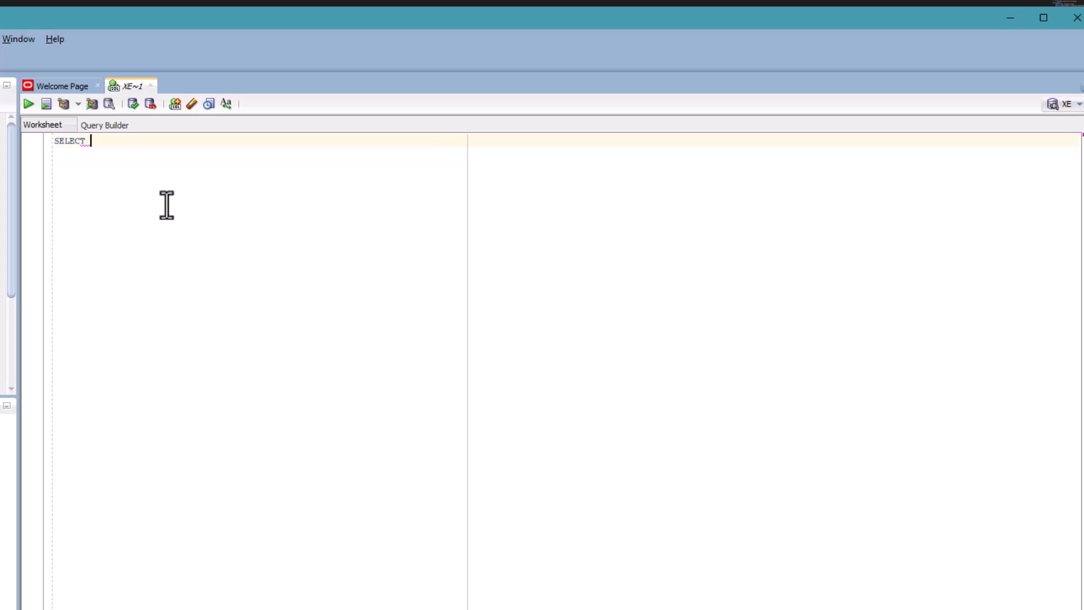
pyautogui.write('name, pdb')
pyautogui.press('Escape')
pyautogui.press('Return')
pyautogui.write('FROM v$serv')
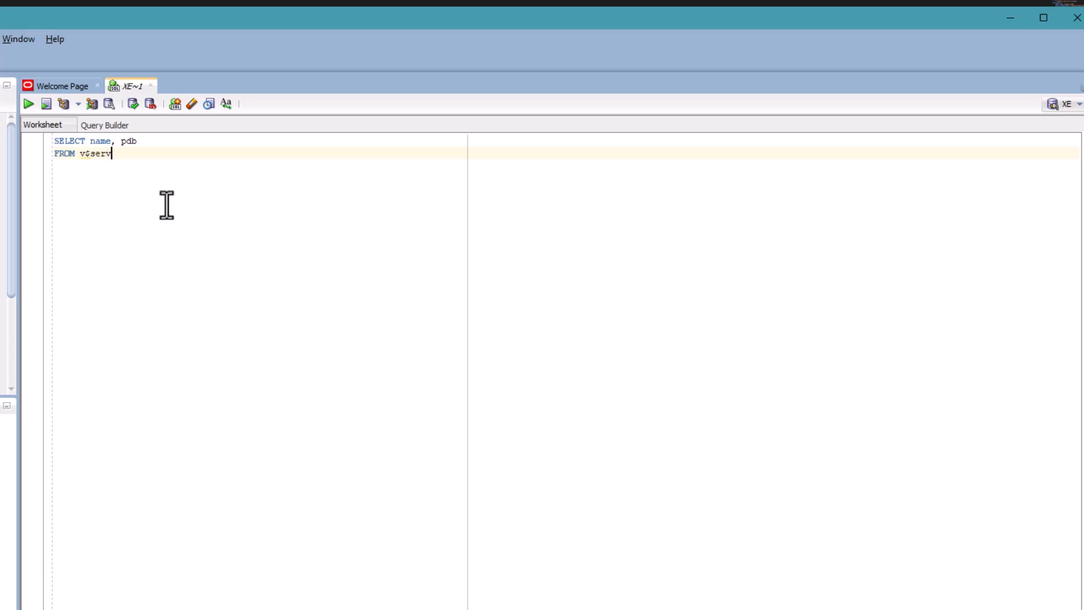
pyautogui.write('ices')
pyautogui.press('Escape')
pyautogui.press('Return')
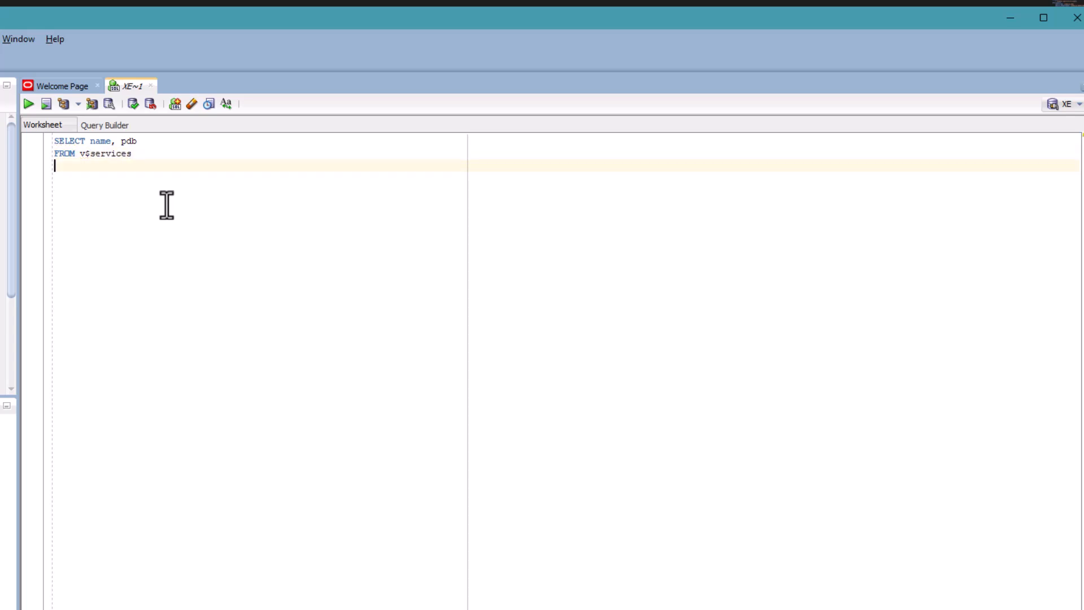
pyautogui.write('ORDER')
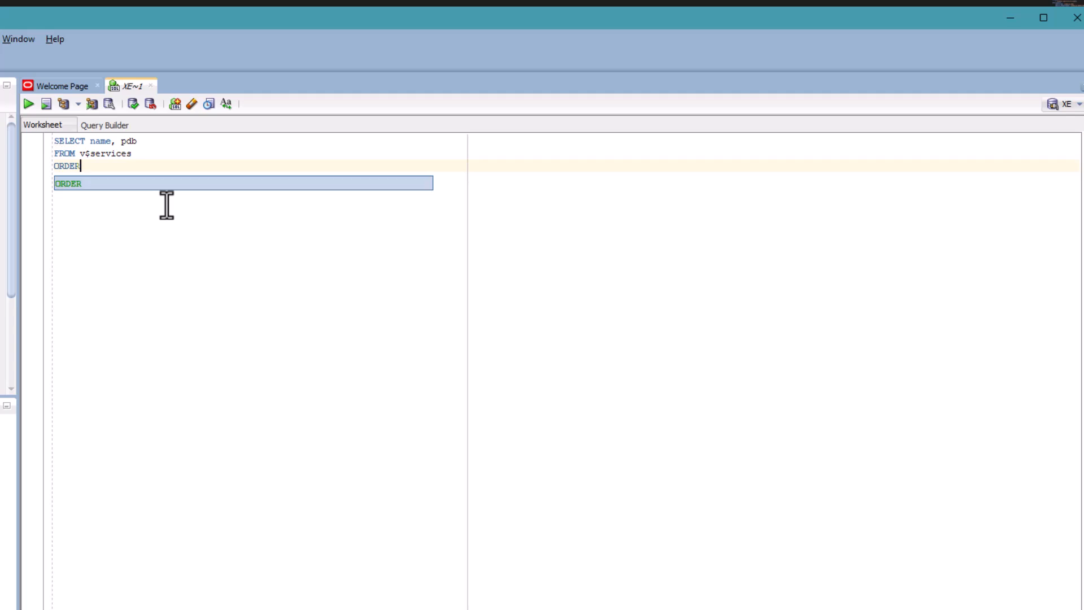
pyautogui.press('Escape')
pyautogui.write('BY')
pyautogui.press('Escape')
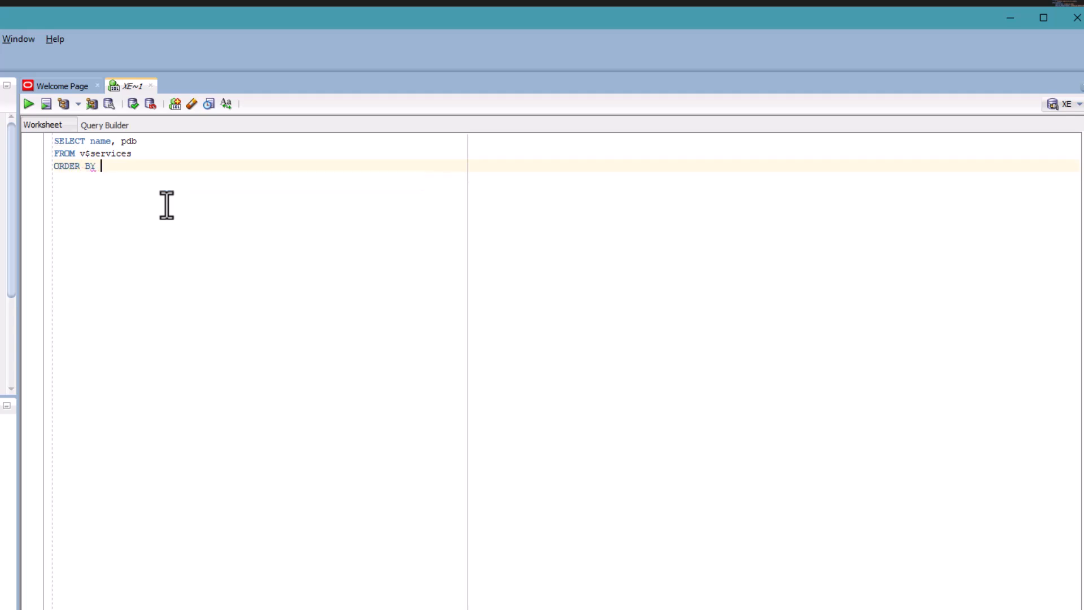
pyautogui.write('name;')
pyautogui.moveTo(157, 168); pyautogui.dragTo(41, 147)
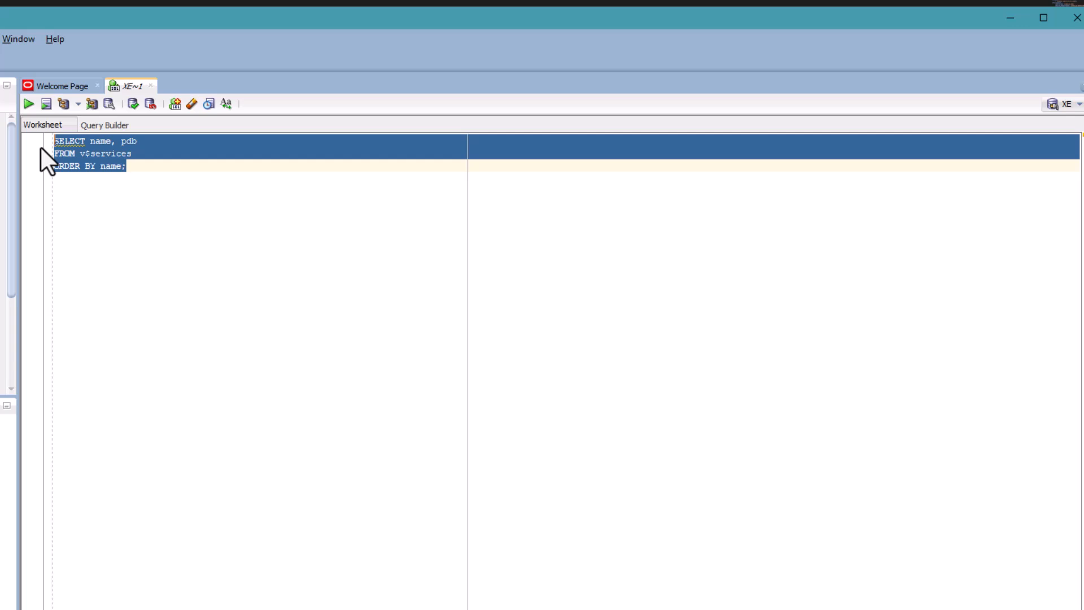
# - Run the v$services query and enlarge the Query Result pane showing its 5 rows
pyautogui.click(26, 103)
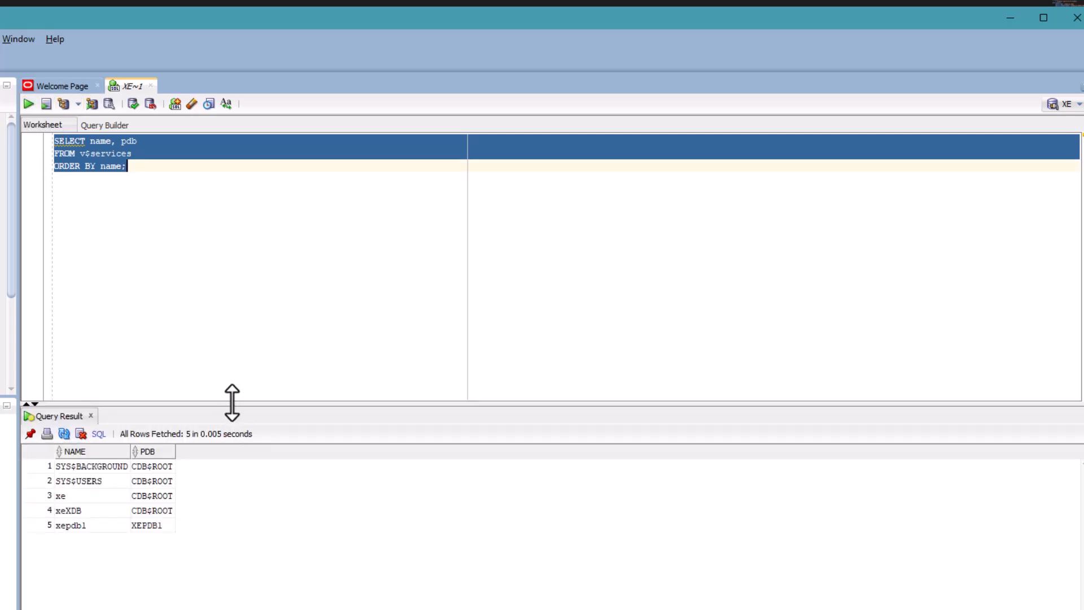
pyautogui.moveTo(232, 402); pyautogui.dragTo(251, 237)
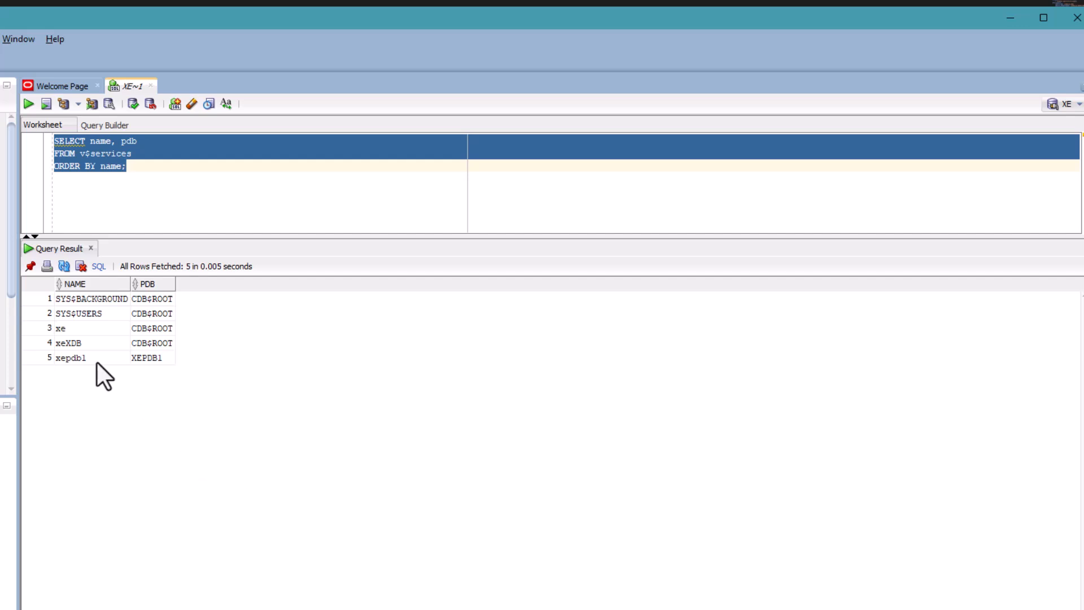
pyautogui.rightClick(149, 359)
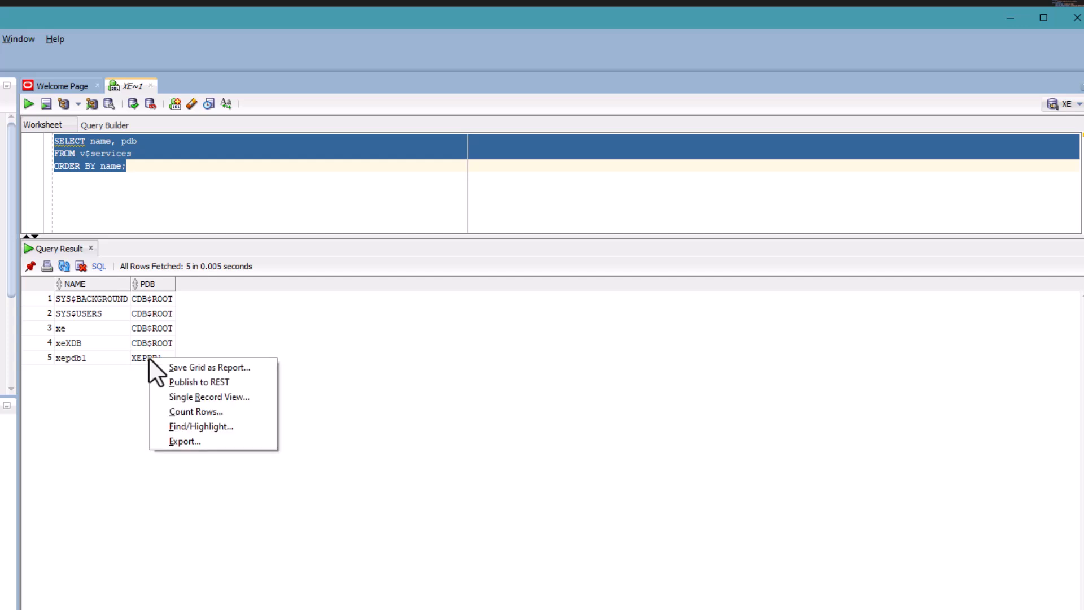
pyautogui.click(125, 375)
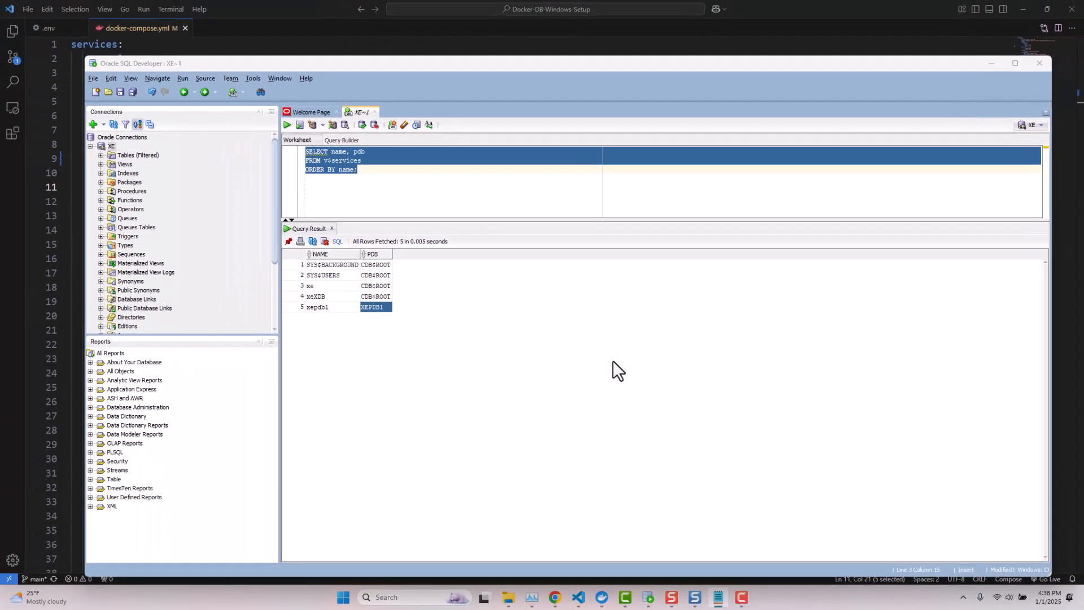
# - View the db-sample-schemas v23.2 GitHub release, then the extracted db-sample-schemas-23.2 folder
pyautogui.click(555, 597)
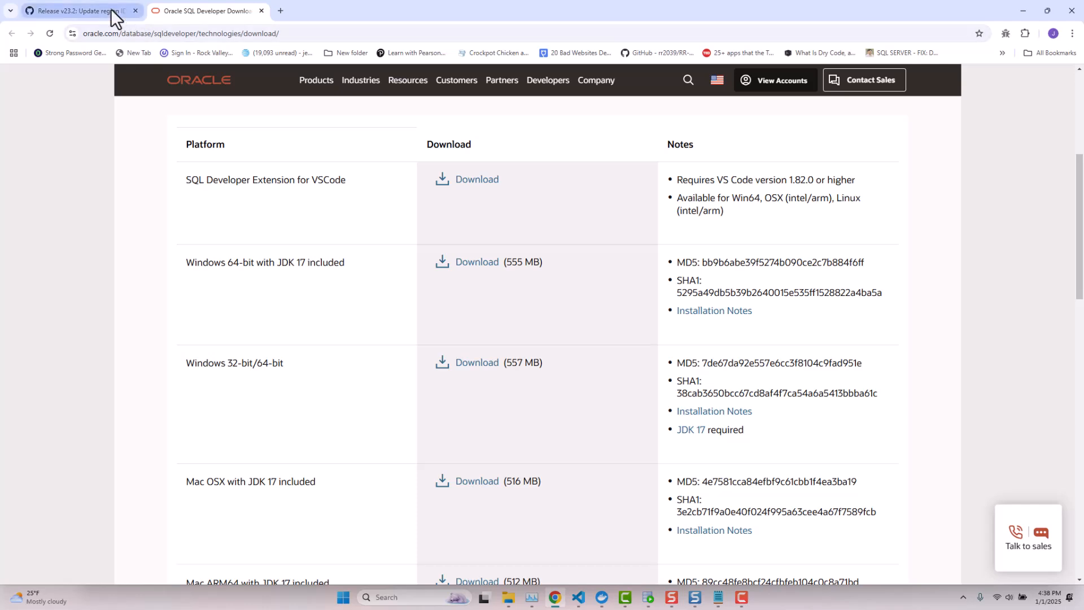
pyautogui.click(94, 8)
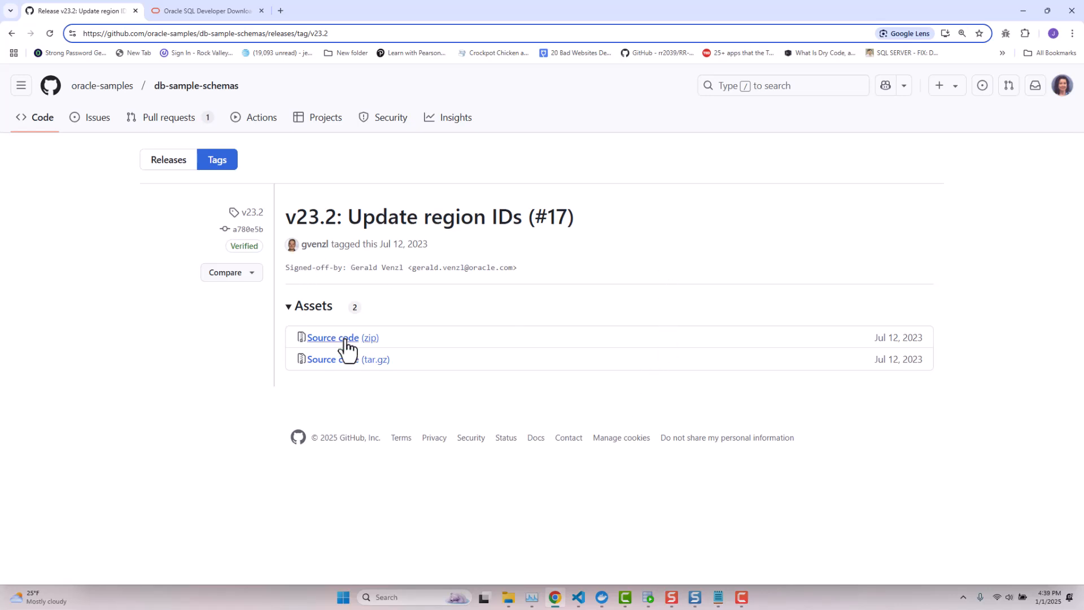
pyautogui.click(511, 605)
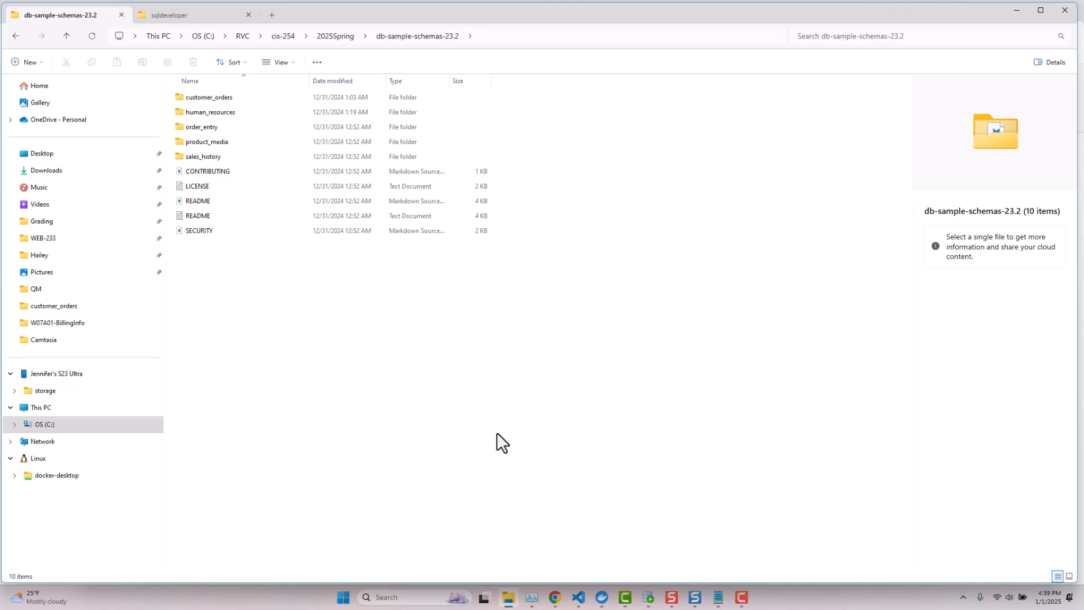
# - View the co_ scripts in the customer_orders folder, then return to SQL Developer
pyautogui.doubleClick(215, 99)
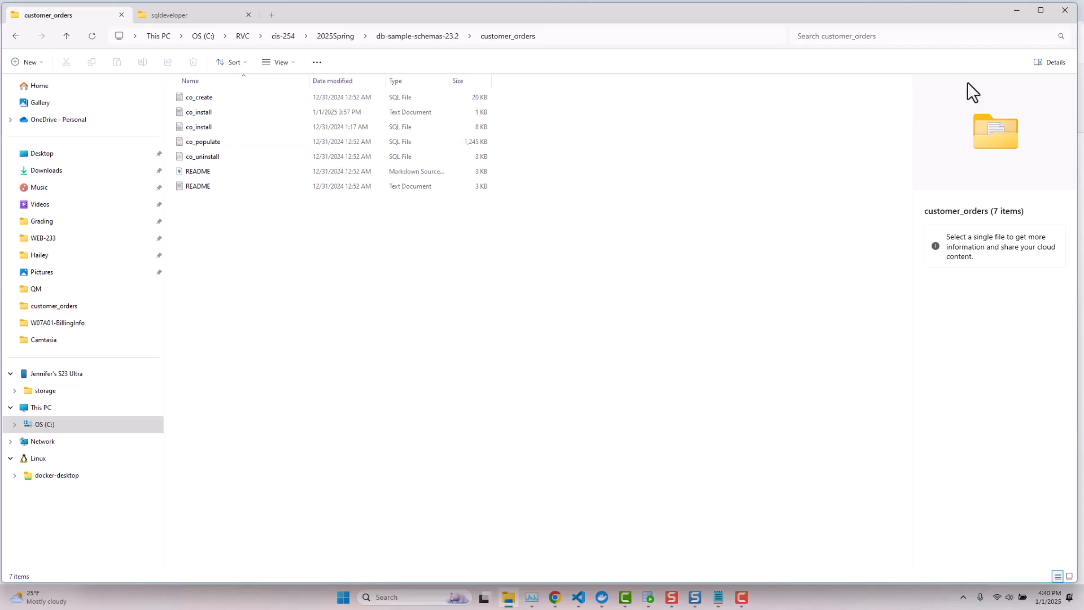
pyautogui.click(1015, 12)
pyautogui.click(648, 597)
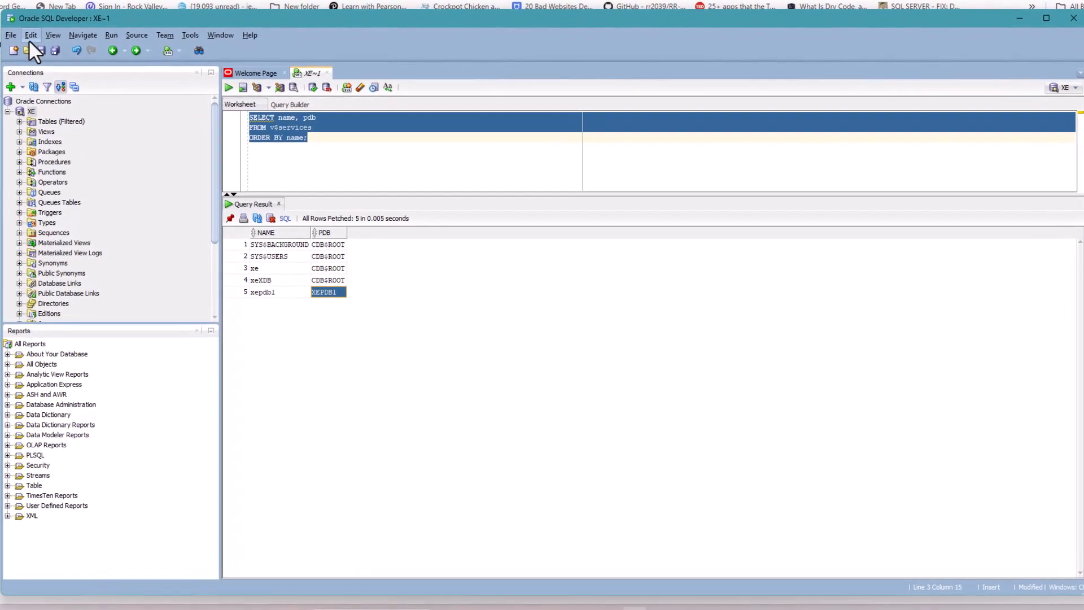
# - Start a File > Open and point the dialog's location at the root of C:\
pyautogui.click(11, 35)
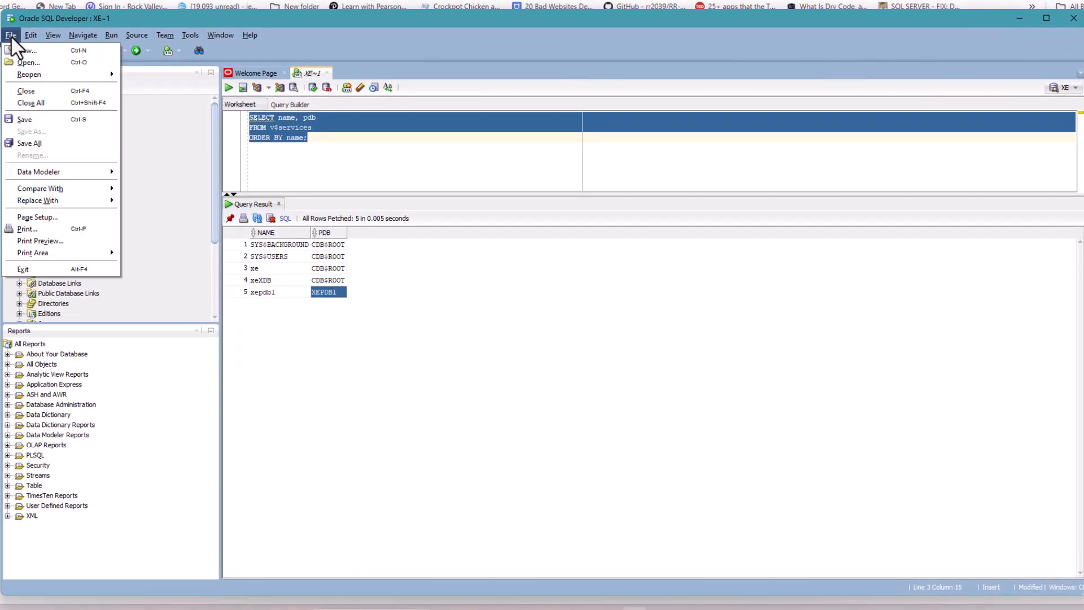
pyautogui.click(28, 63)
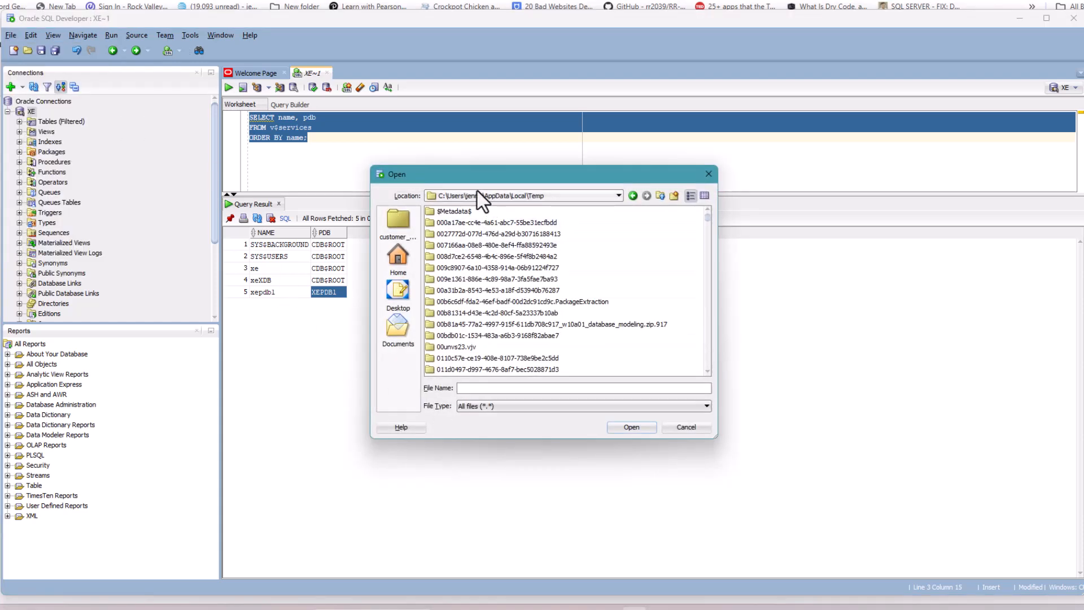
pyautogui.click(459, 198)
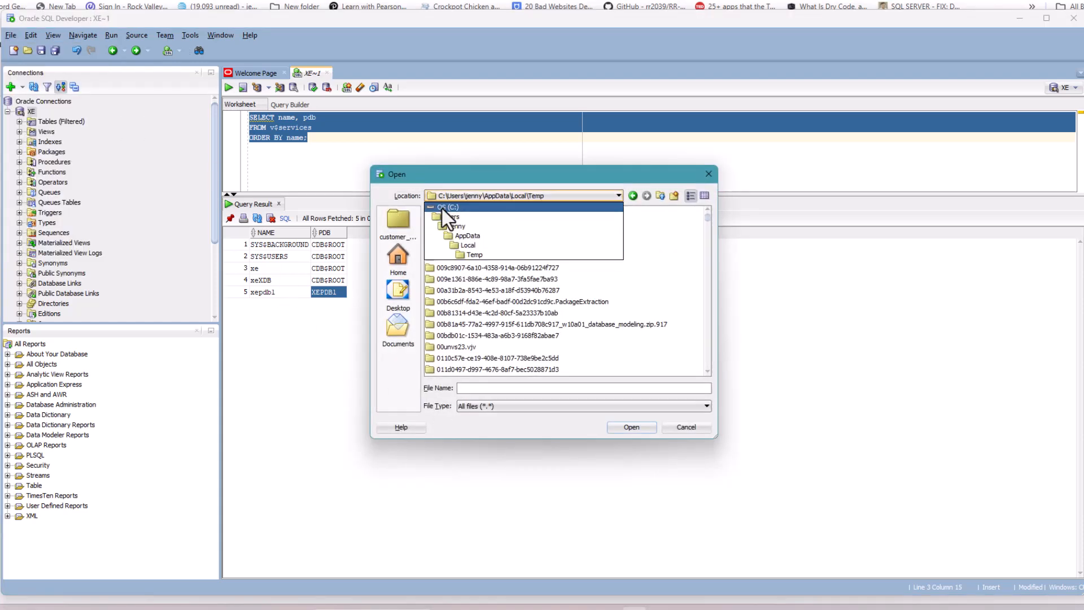
pyautogui.click(442, 207)
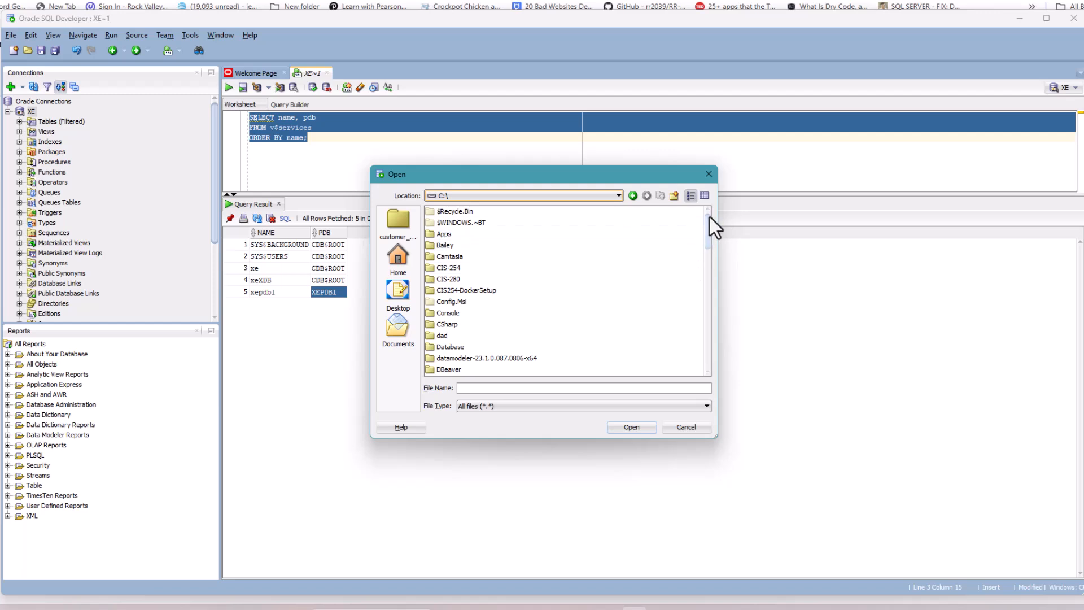
pyautogui.moveTo(706, 236); pyautogui.dragTo(706, 255)
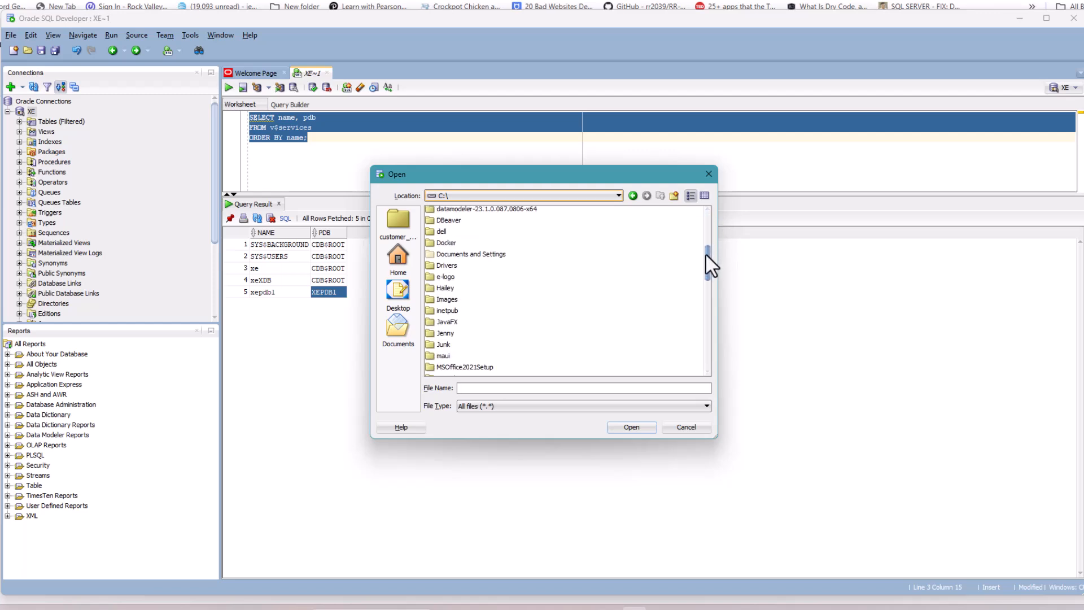
pyautogui.moveTo(706, 256); pyautogui.dragTo(702, 302)
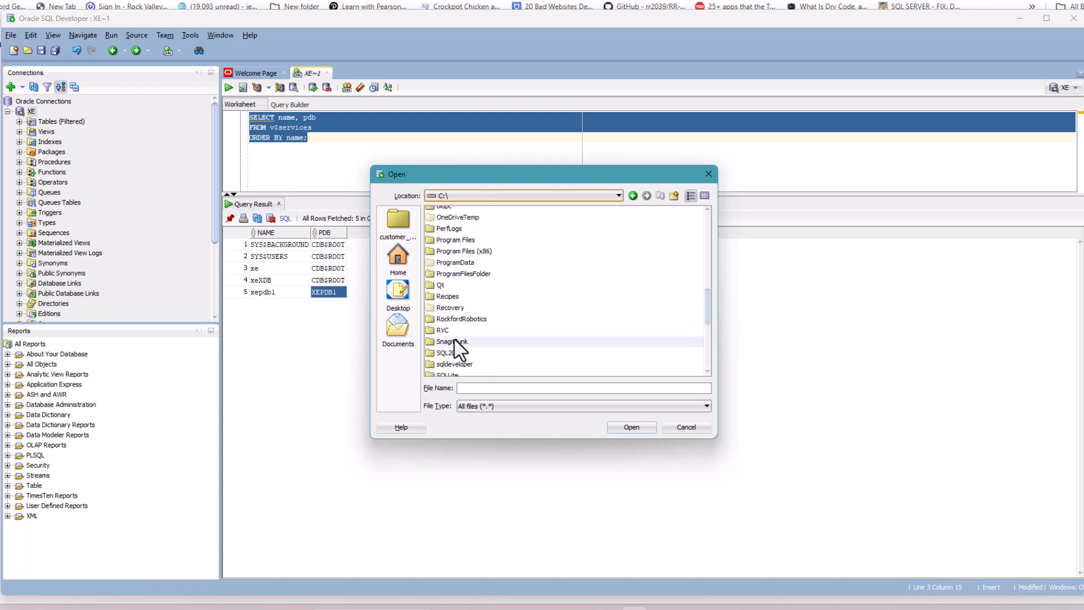
# - Browse RVC > cis-254 > 2025Spring > db-sample-schemas-23.2 > customer_orders and open co_install.sql
pyautogui.click(441, 331)
pyautogui.doubleClick(441, 329)
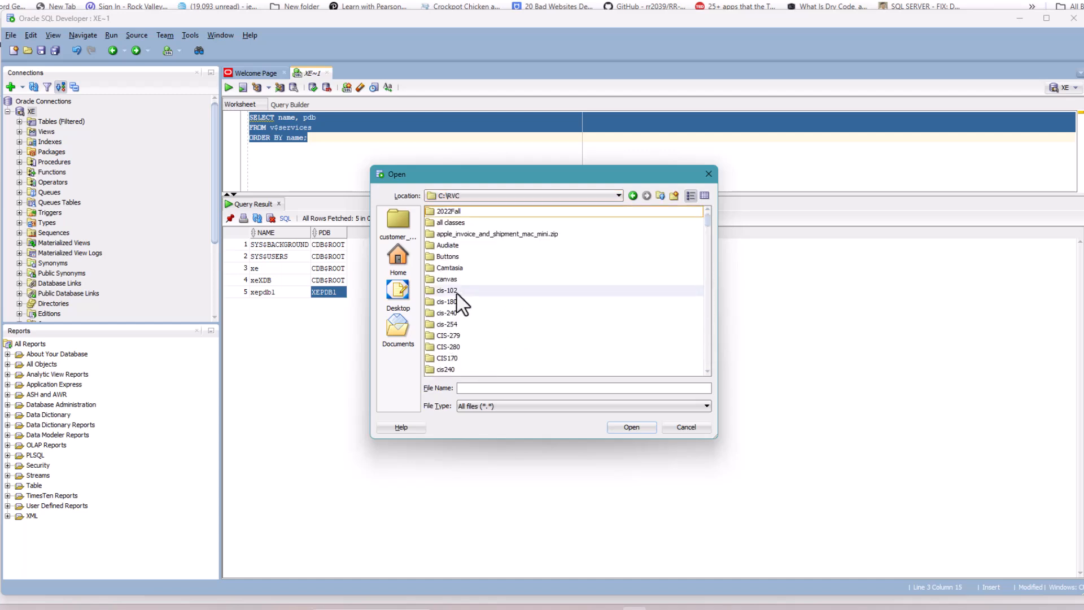
pyautogui.doubleClick(449, 325)
pyautogui.doubleClick(485, 233)
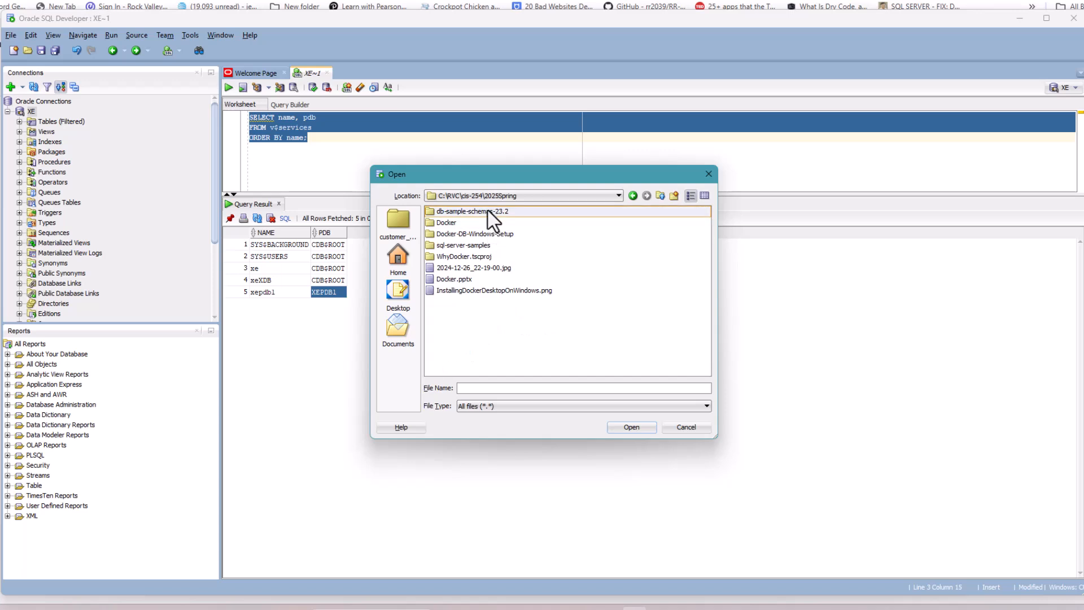
pyautogui.doubleClick(489, 214)
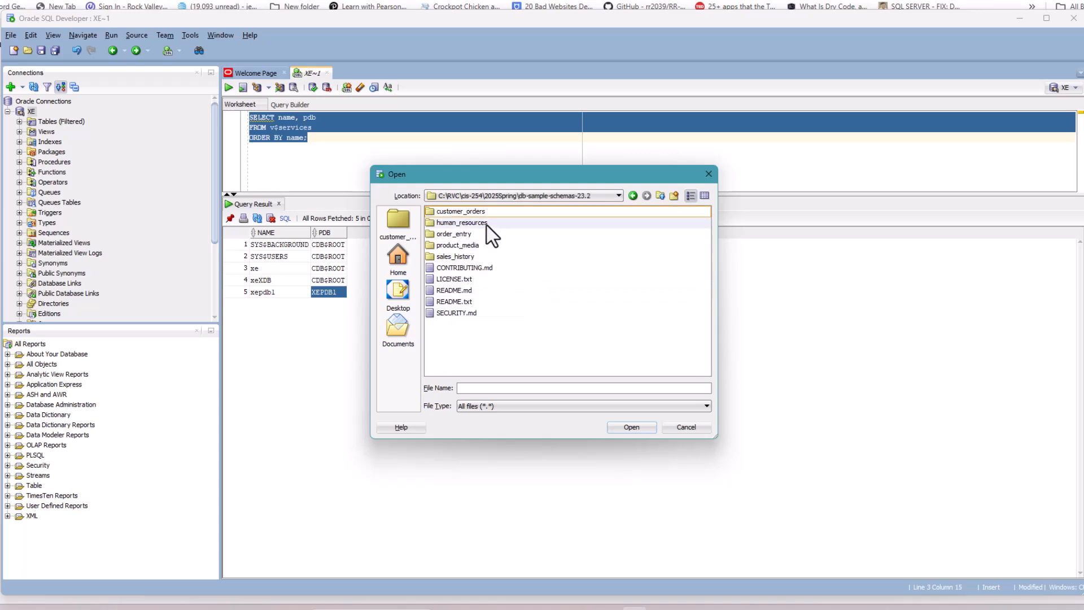
pyautogui.doubleClick(467, 213)
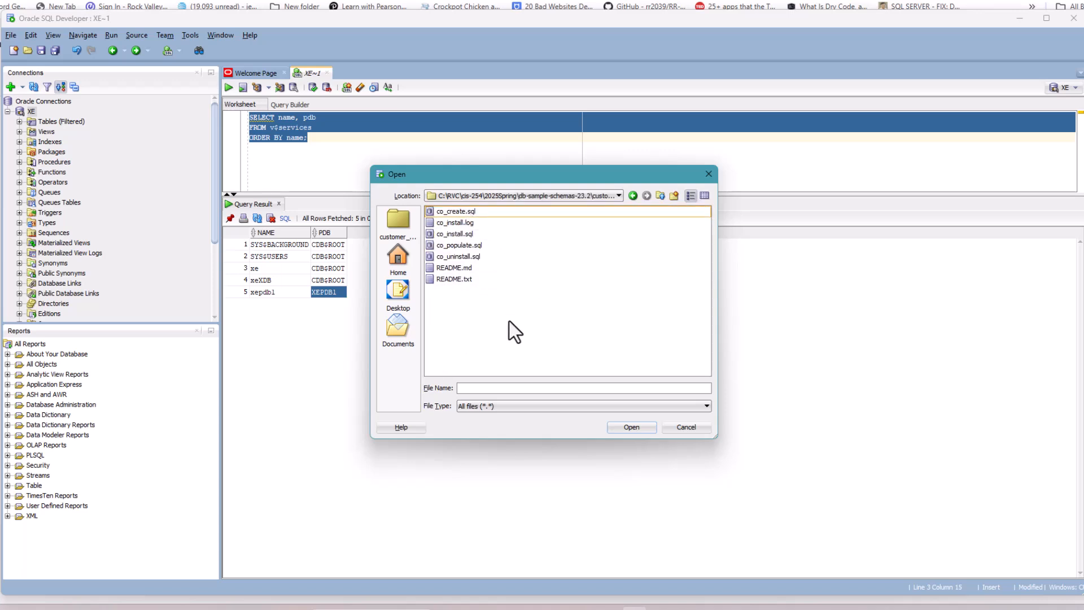
pyautogui.click(461, 233)
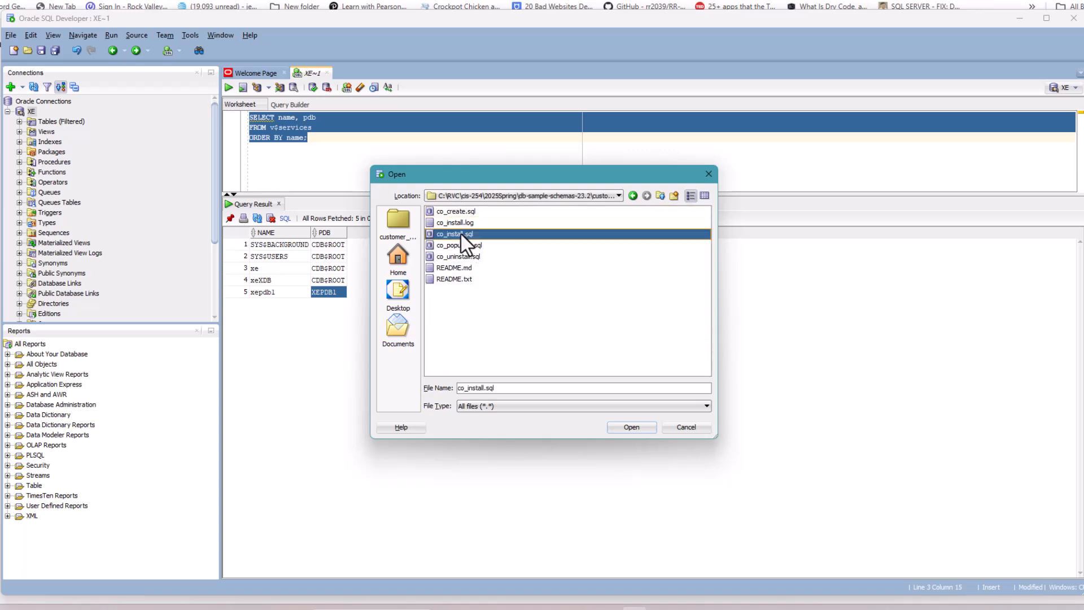
pyautogui.click(644, 428)
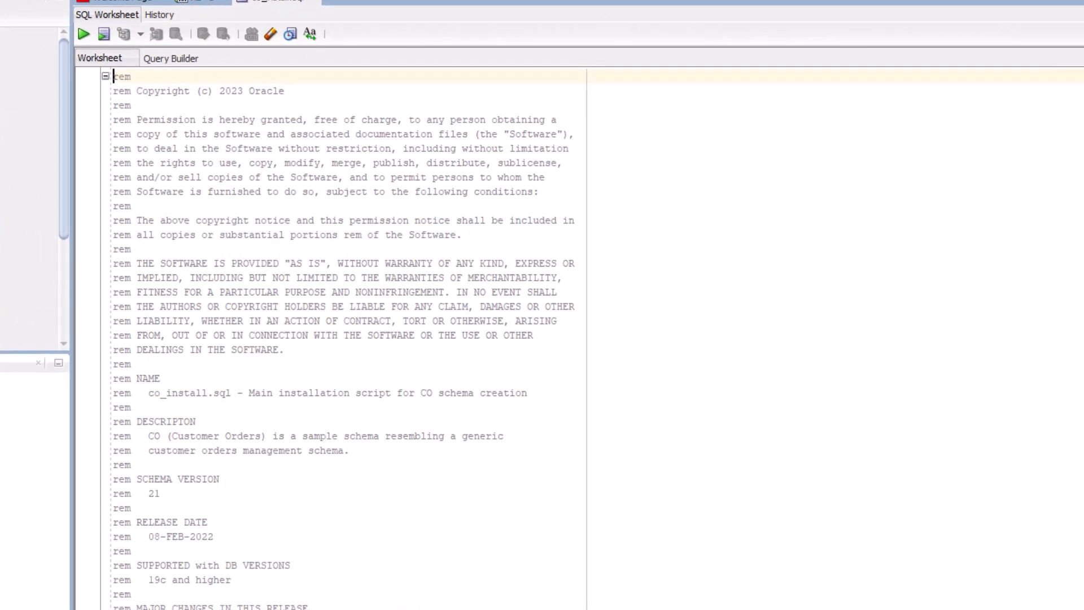
pyautogui.scroll(-12, 344, 338)
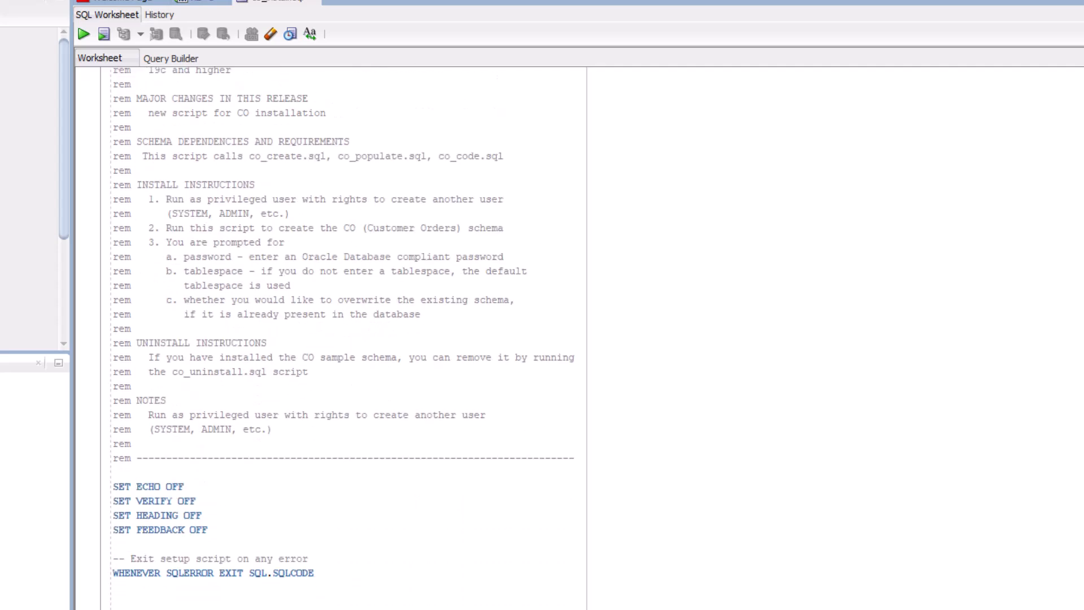
pyautogui.scroll(-3, 343, 339)
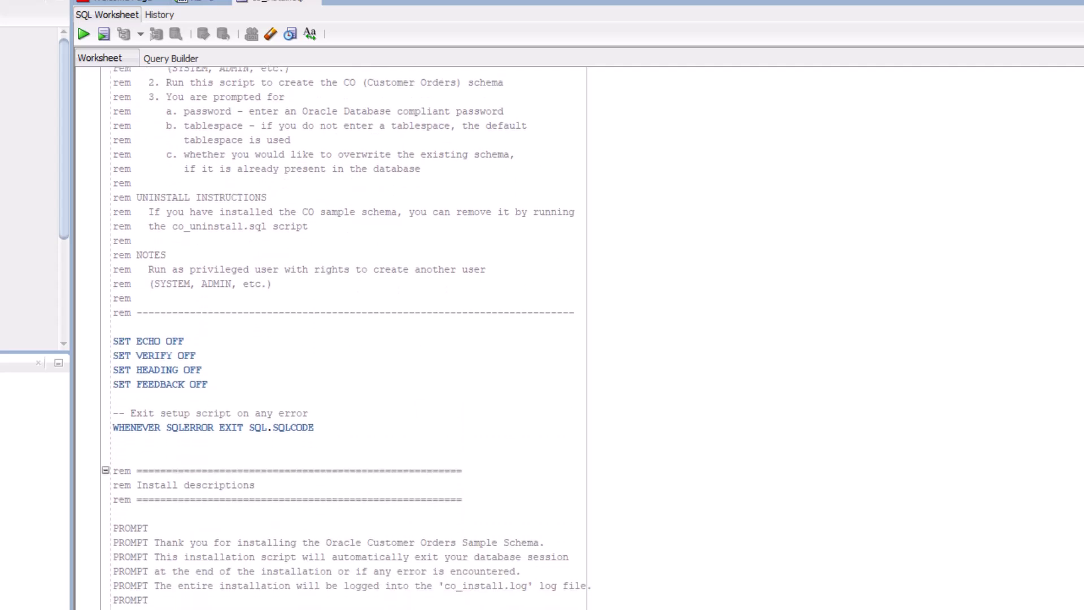
pyautogui.scroll(-4, 343, 339)
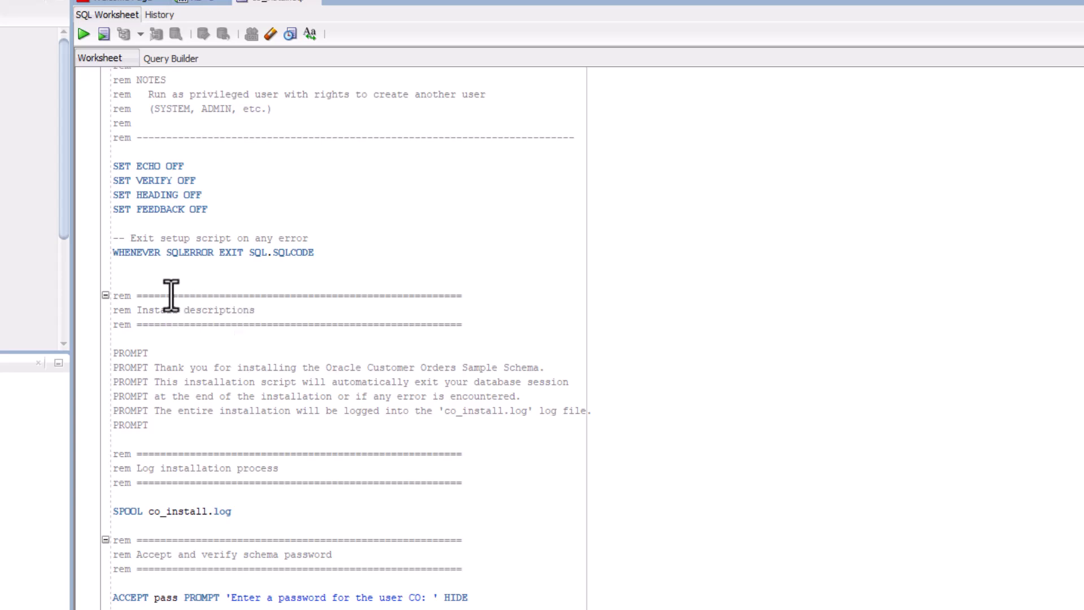
# - Add 'ALTER SESSION SET CONTAINER = XEPDB1;' on a new line below WHENEVER SQLERROR
pyautogui.click(153, 270)
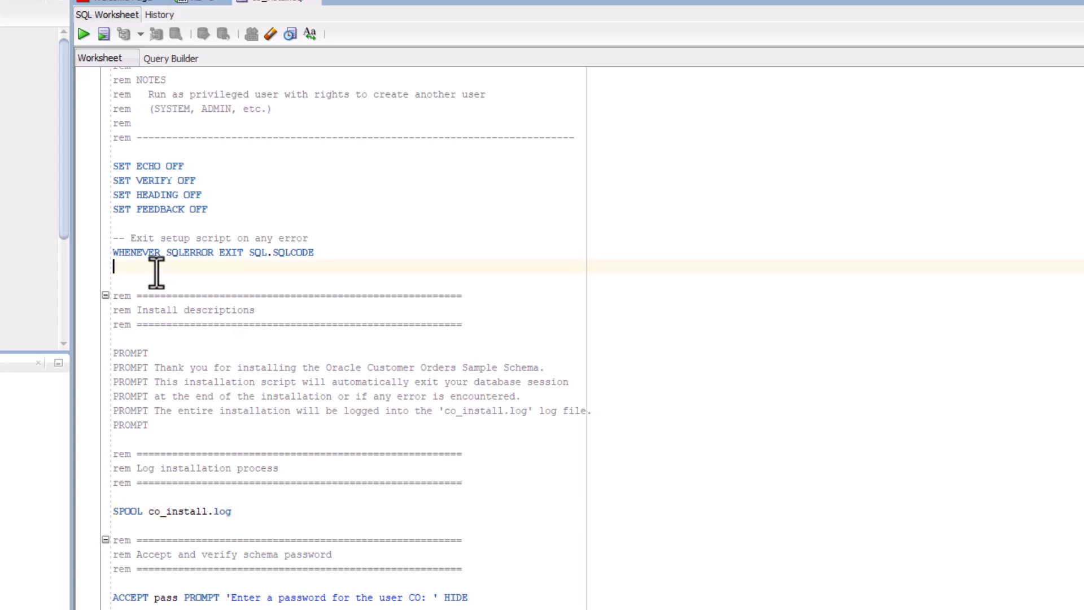
pyautogui.press('Return')
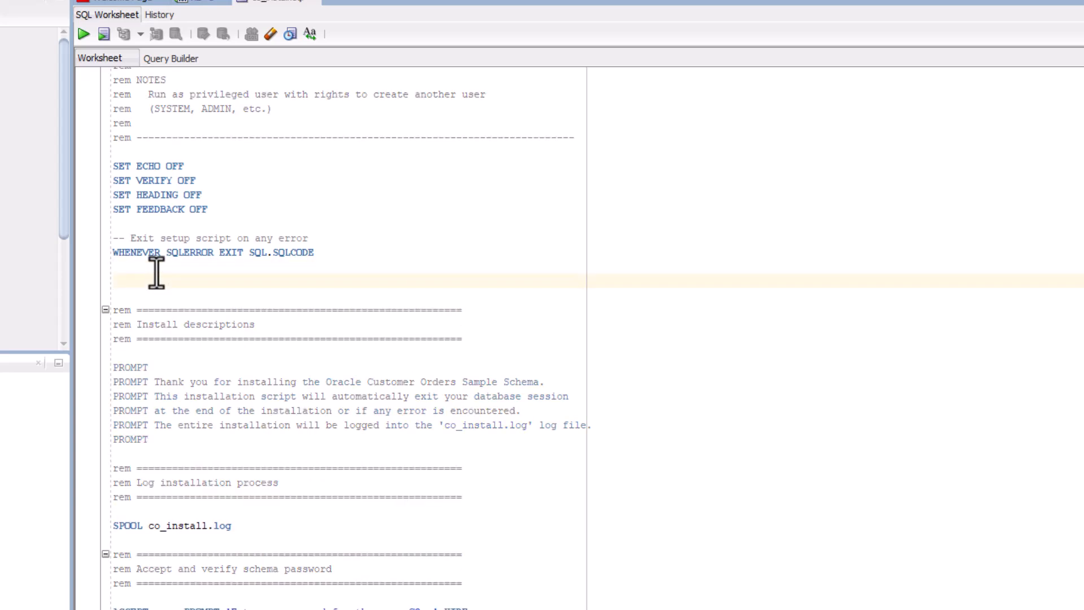
pyautogui.write('AL')
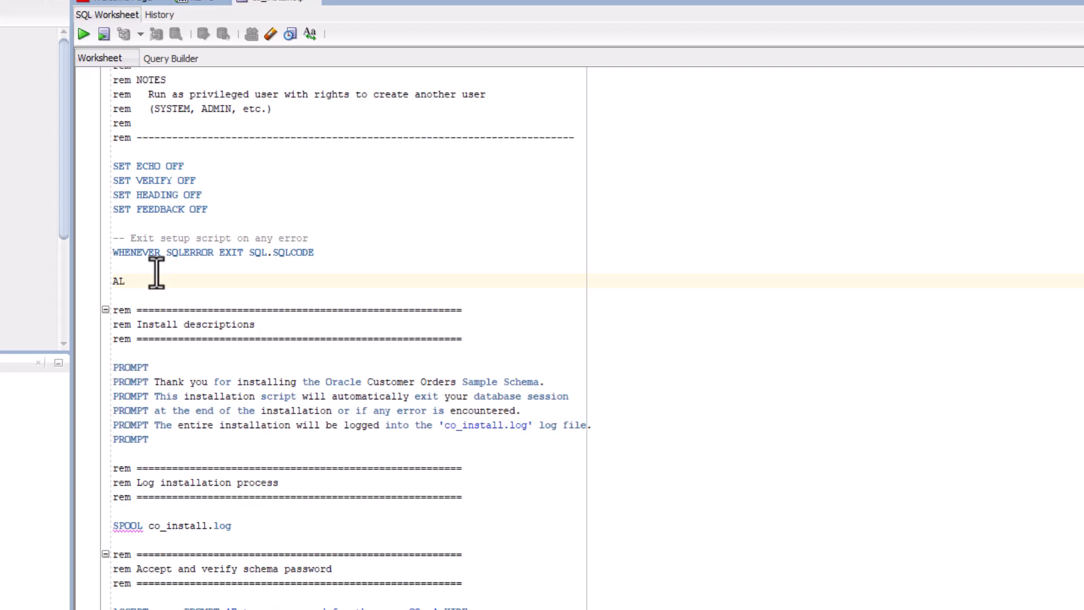
pyautogui.write('TER SESSION SET CONTAINER =')
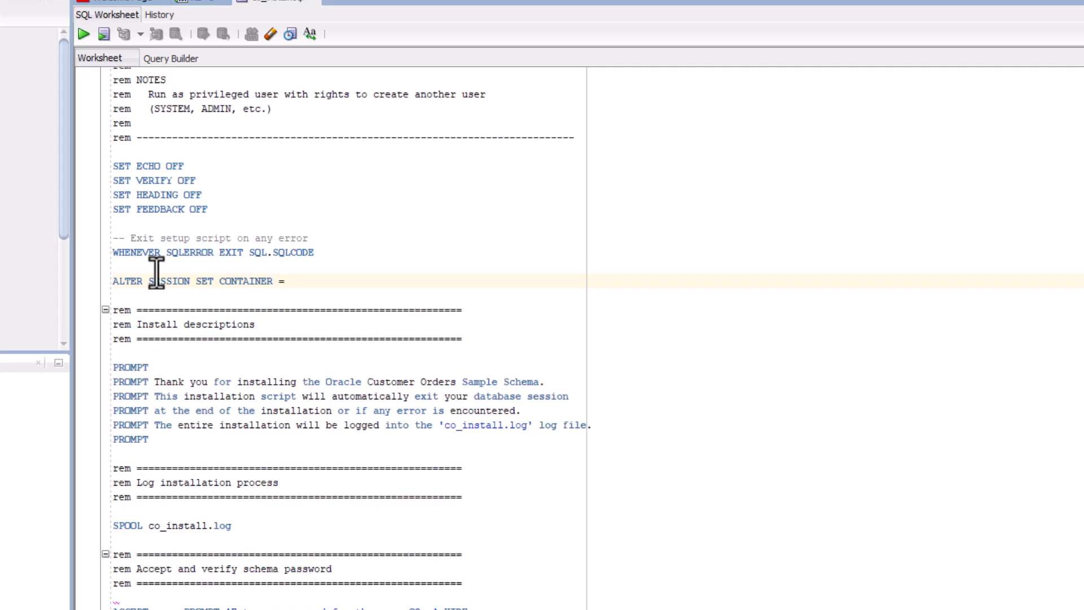
pyautogui.write(' XEPDB1')
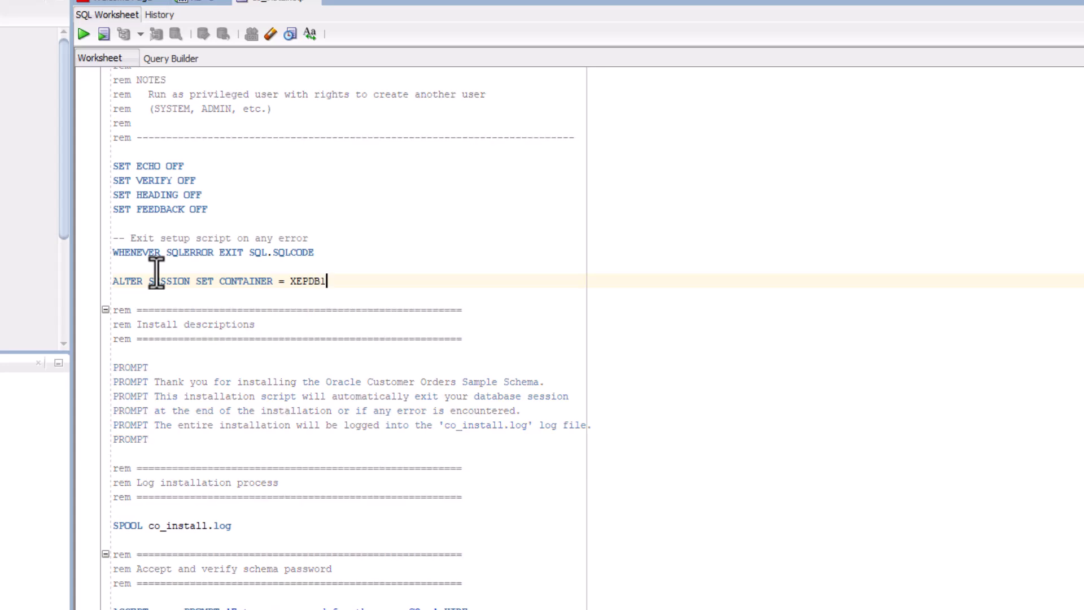
pyautogui.write(';')
# - Run co_install.sql on XE with the CO password, default USERS tablespace, and YES to overwrite
pyautogui.click(103, 36)
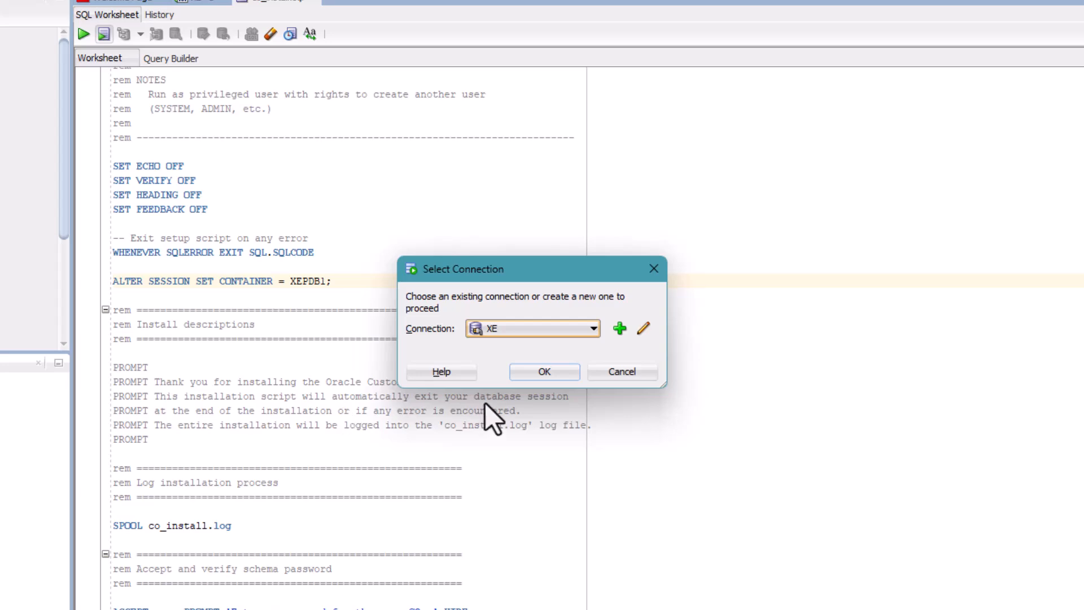
pyautogui.click(537, 377)
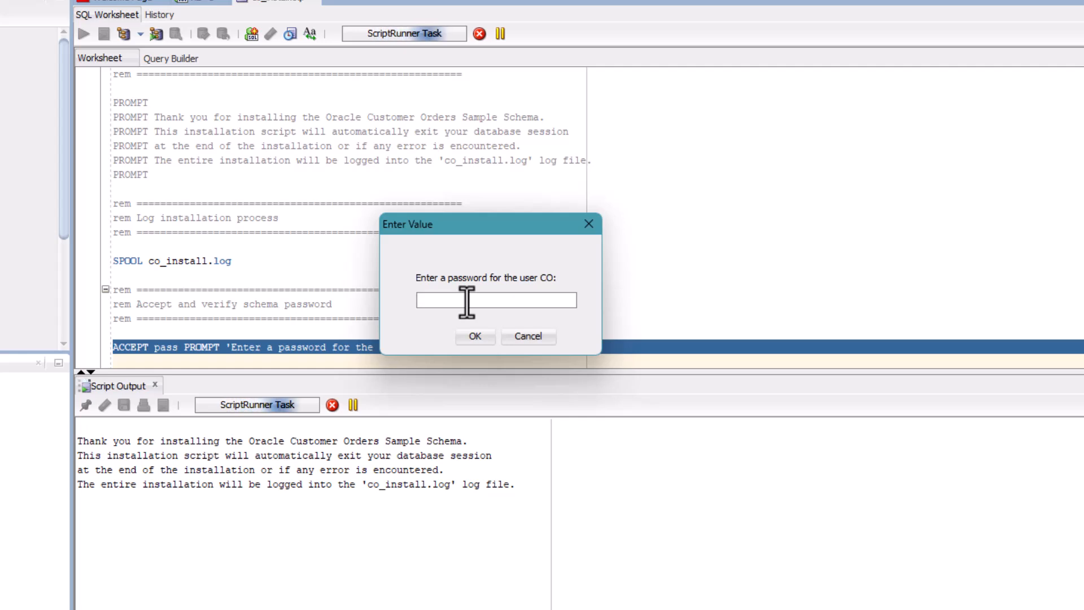
pyautogui.write('***')
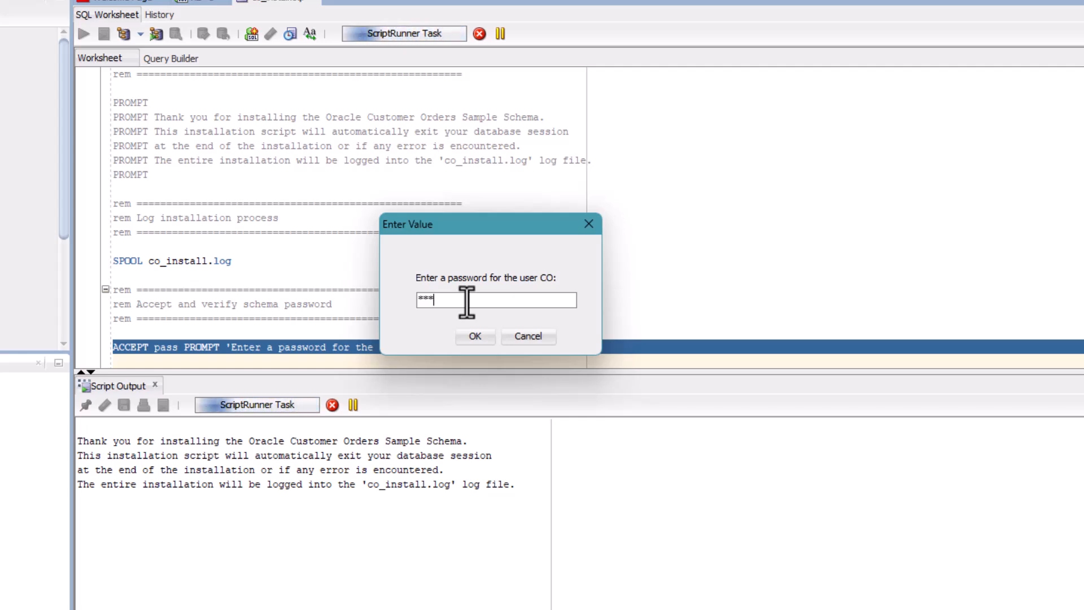
pyautogui.write('***')
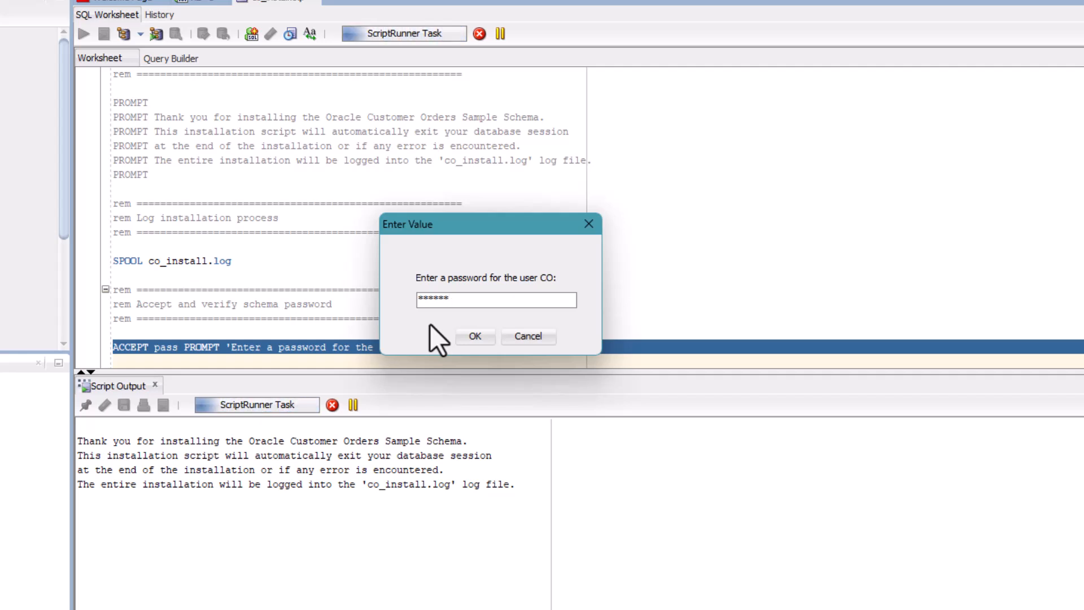
pyautogui.click(479, 337)
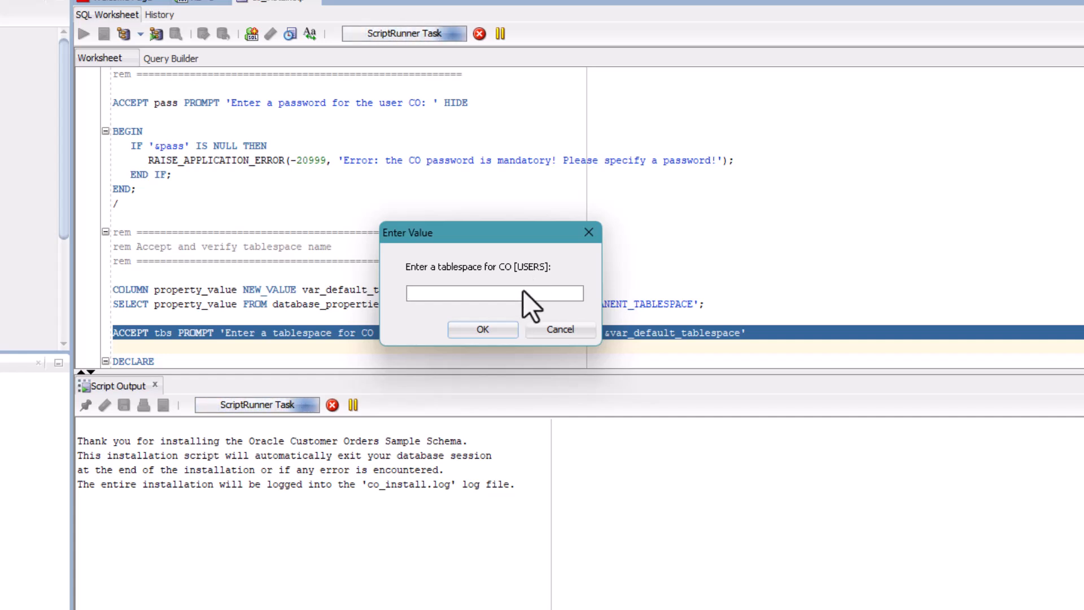
pyautogui.click(480, 336)
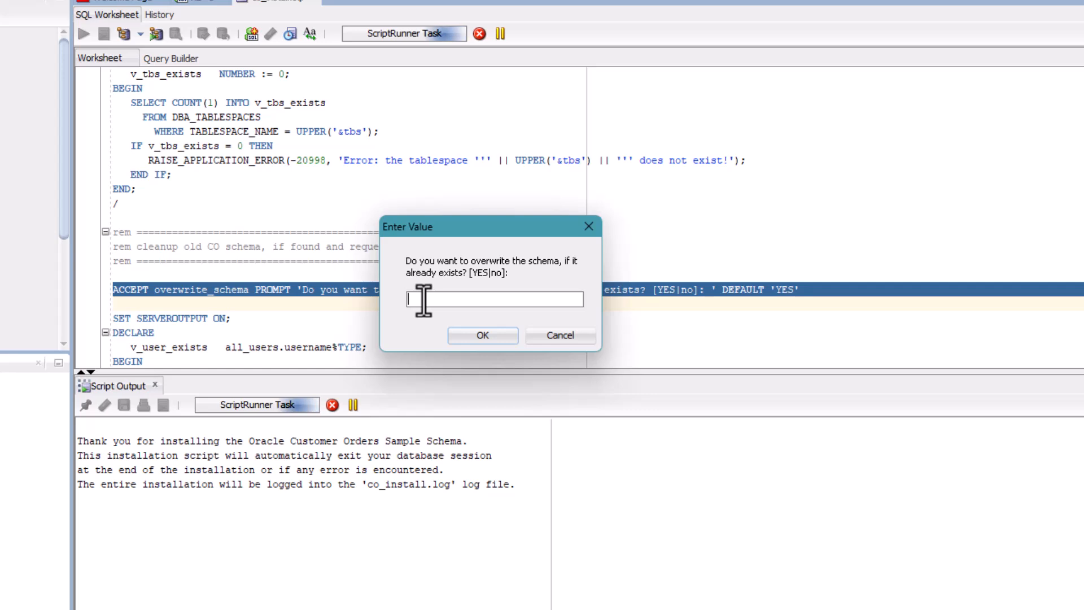
pyautogui.write('YES')
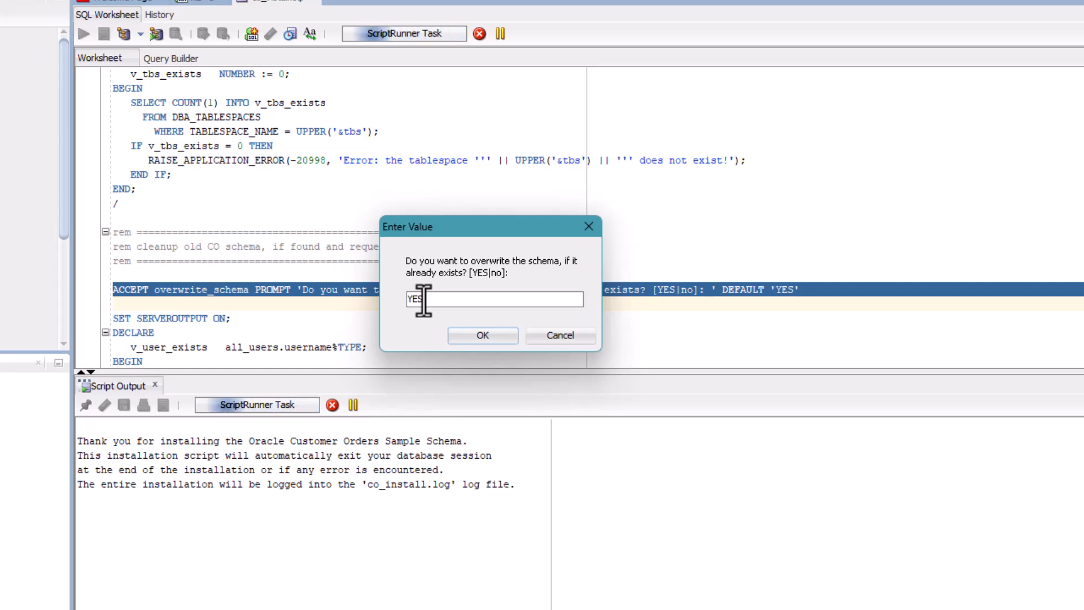
pyautogui.click(465, 340)
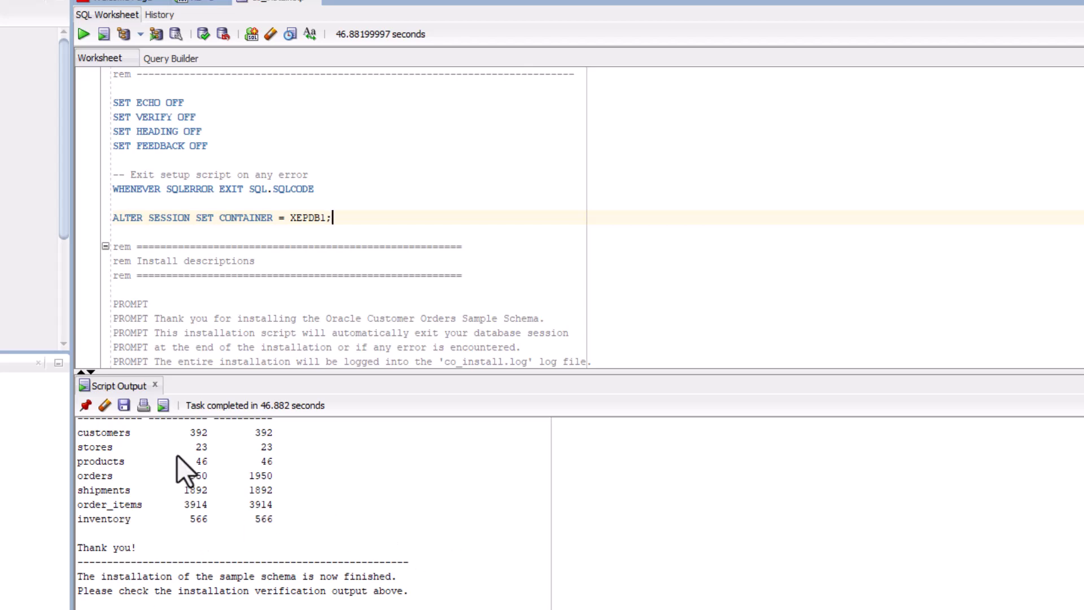
pyautogui.scroll(10, 308, 551)
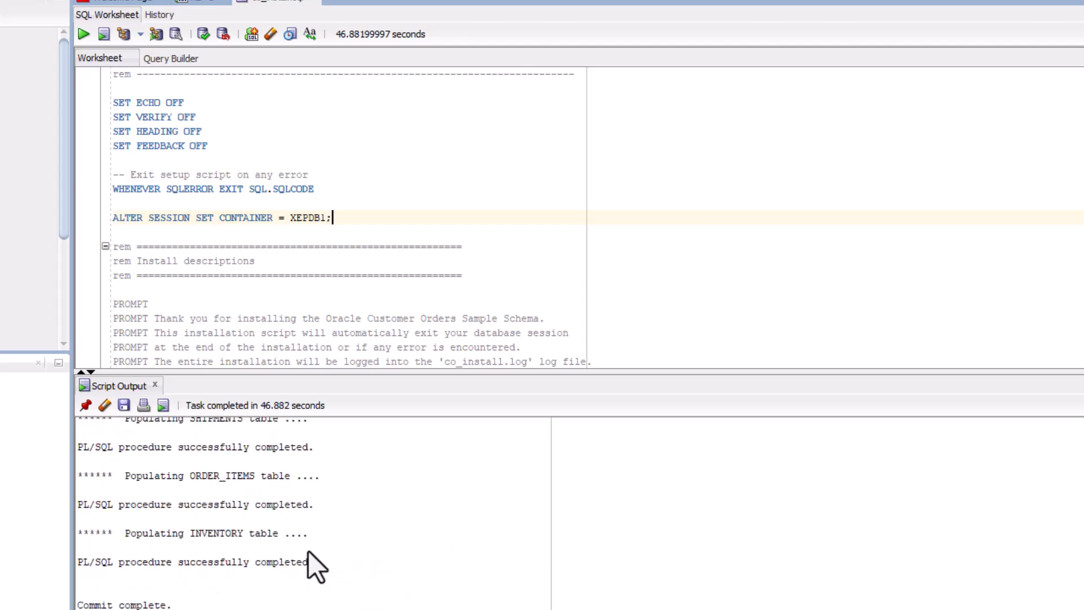
pyautogui.scroll(-10, 308, 550)
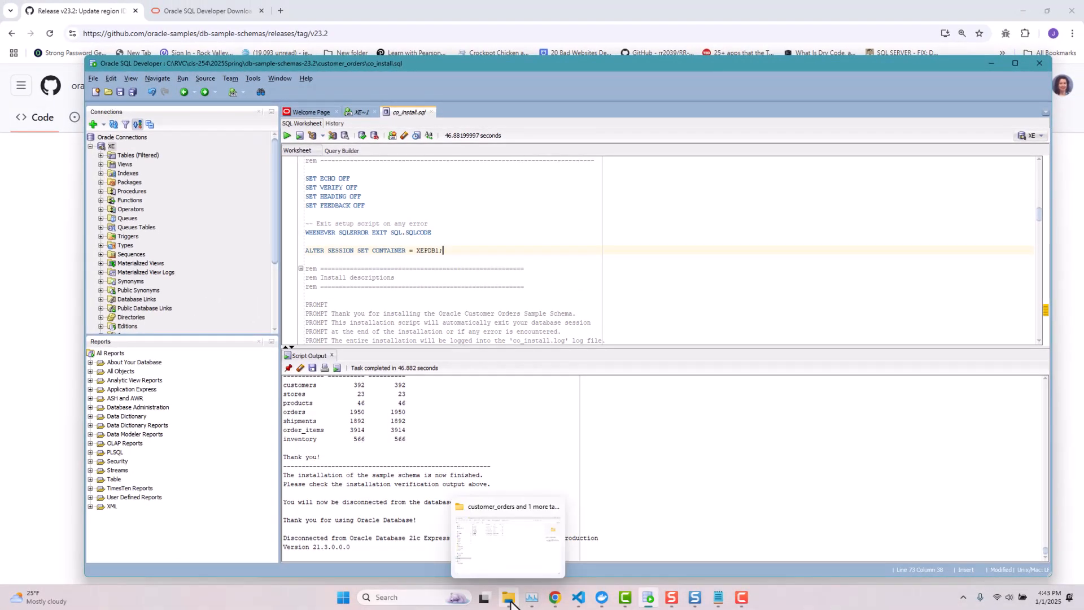
# - Open co_install.log from the customer_orders folder in Notepad
pyautogui.click(510, 602)
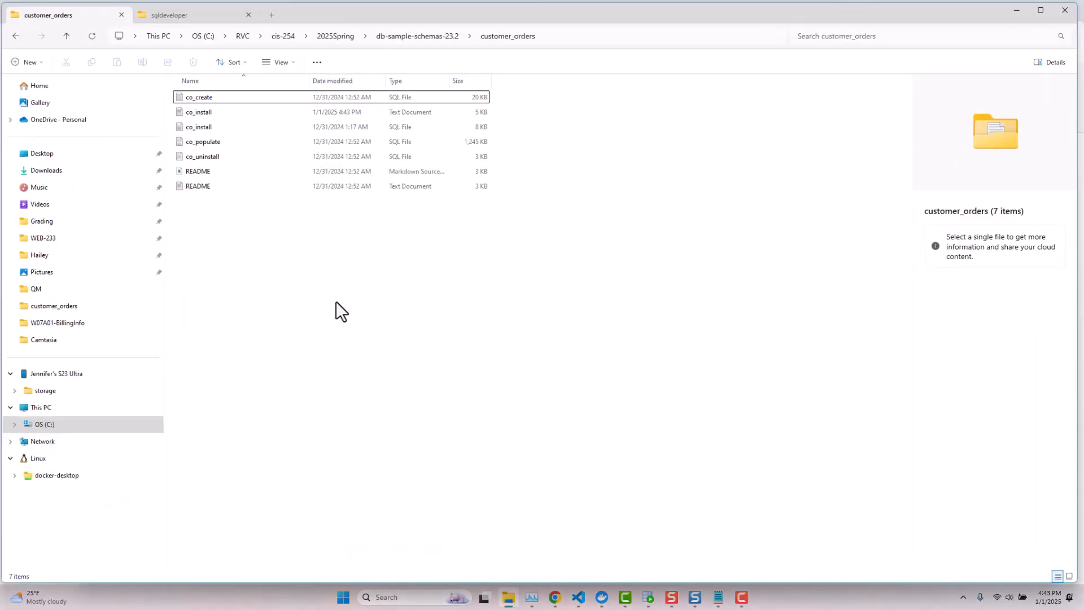
pyautogui.click(213, 114)
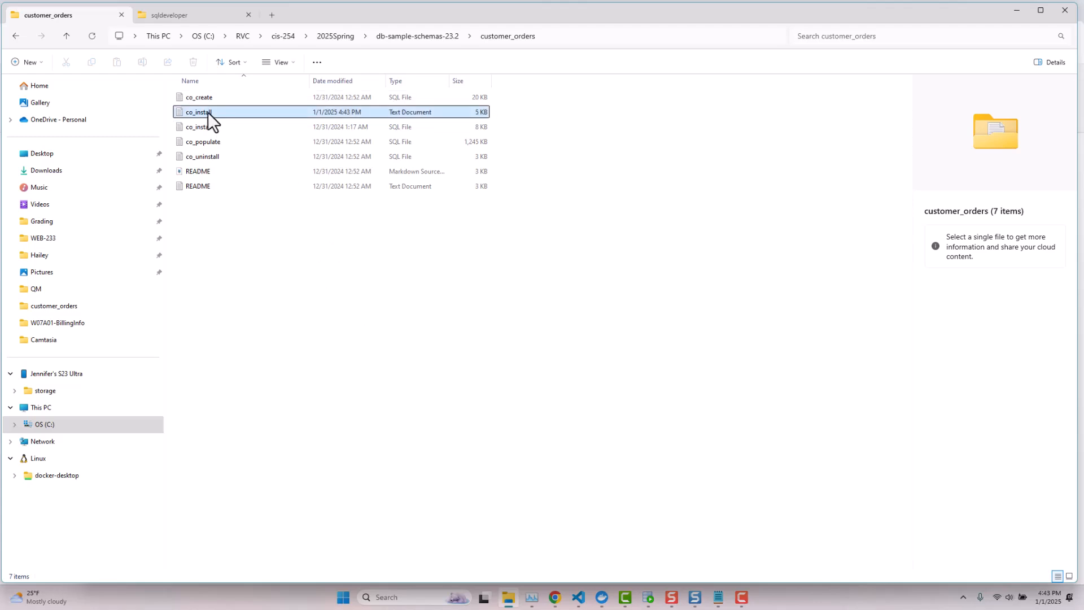
pyautogui.doubleClick(237, 113)
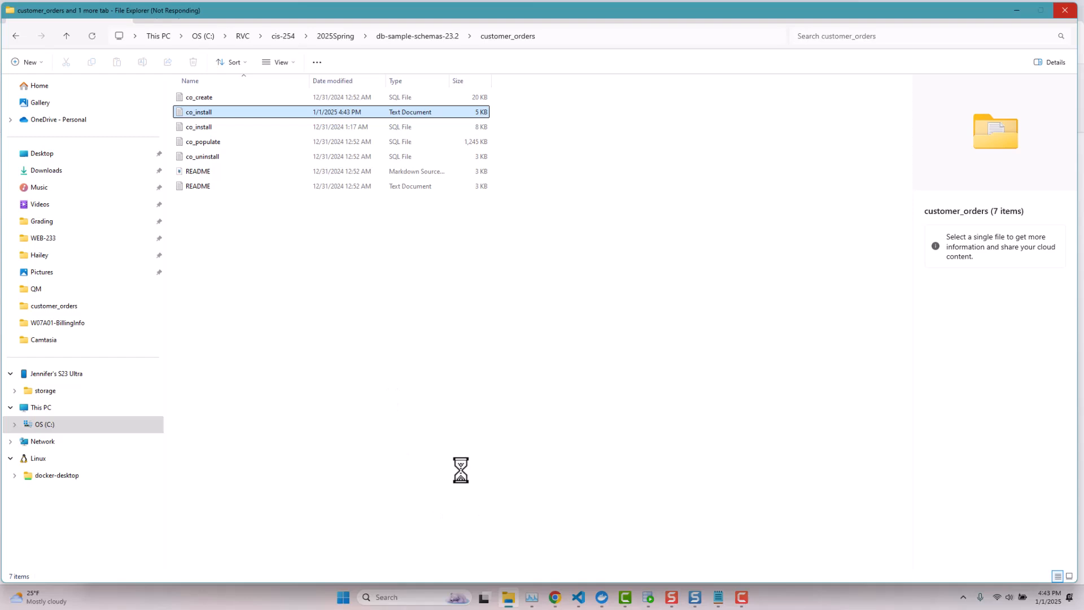
pyautogui.rightClick(207, 116)
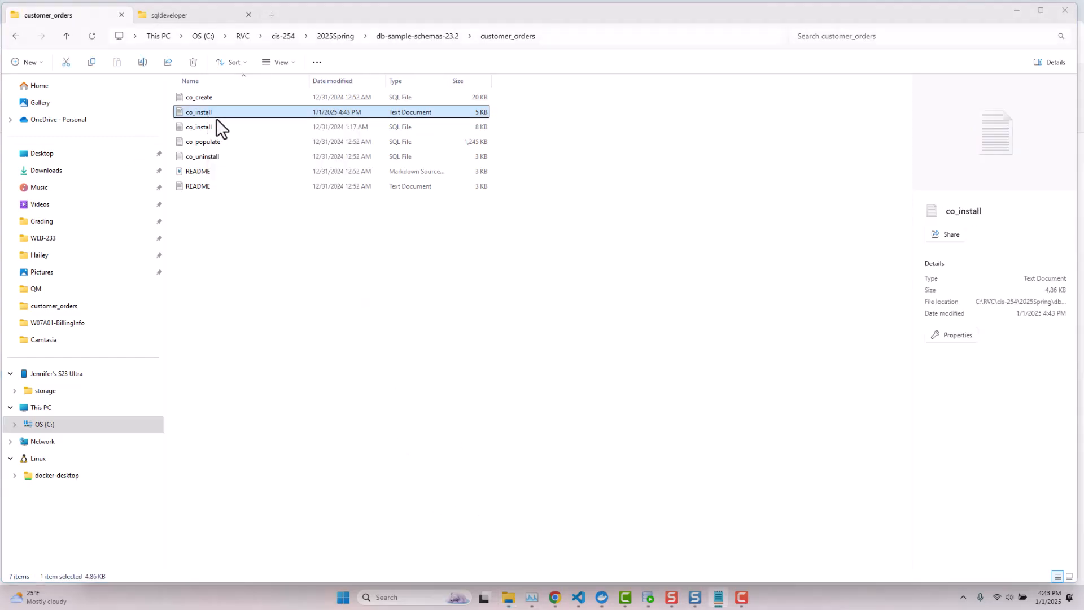
pyautogui.rightClick(218, 111)
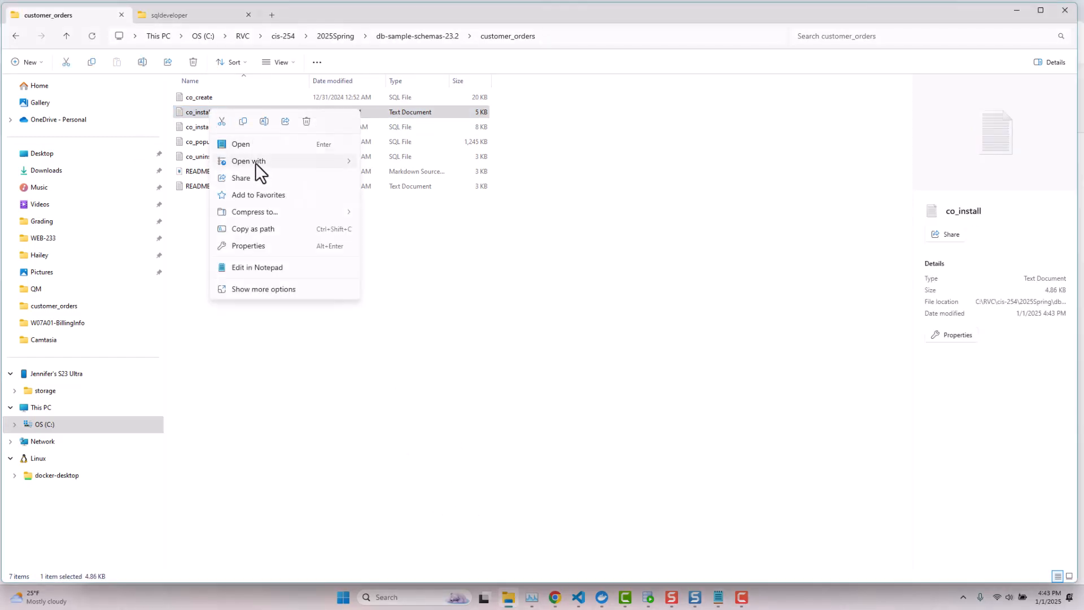
pyautogui.moveTo(257, 163)
pyautogui.click(394, 164)
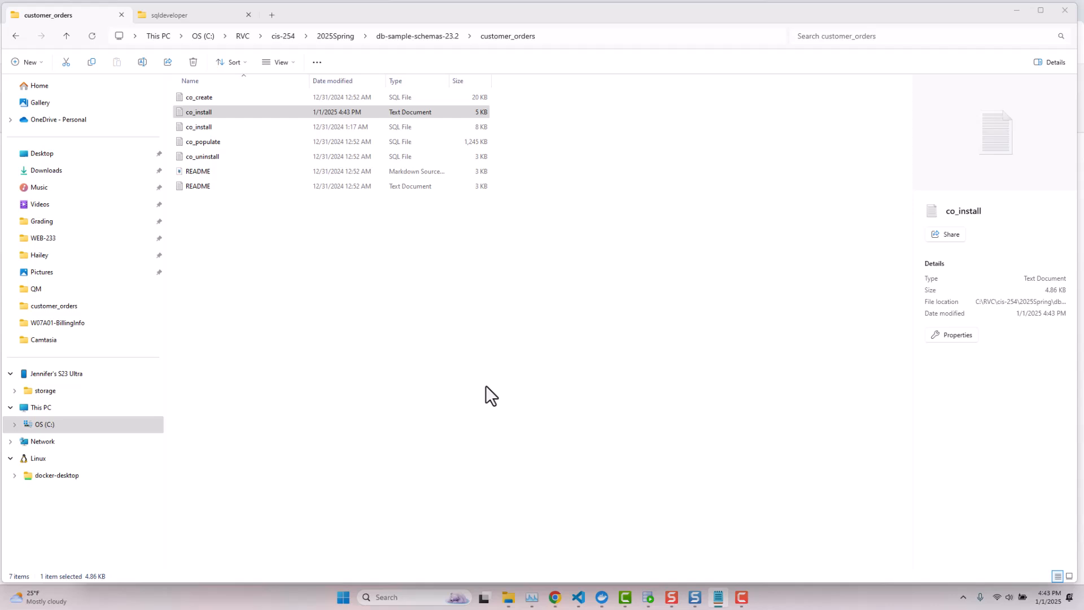
# - Move the Notepad window into view, read through the install log, then close it
pyautogui.moveTo(1083, 223); pyautogui.dragTo(465, 165)
pyautogui.moveTo(658, 154); pyautogui.dragTo(554, 54)
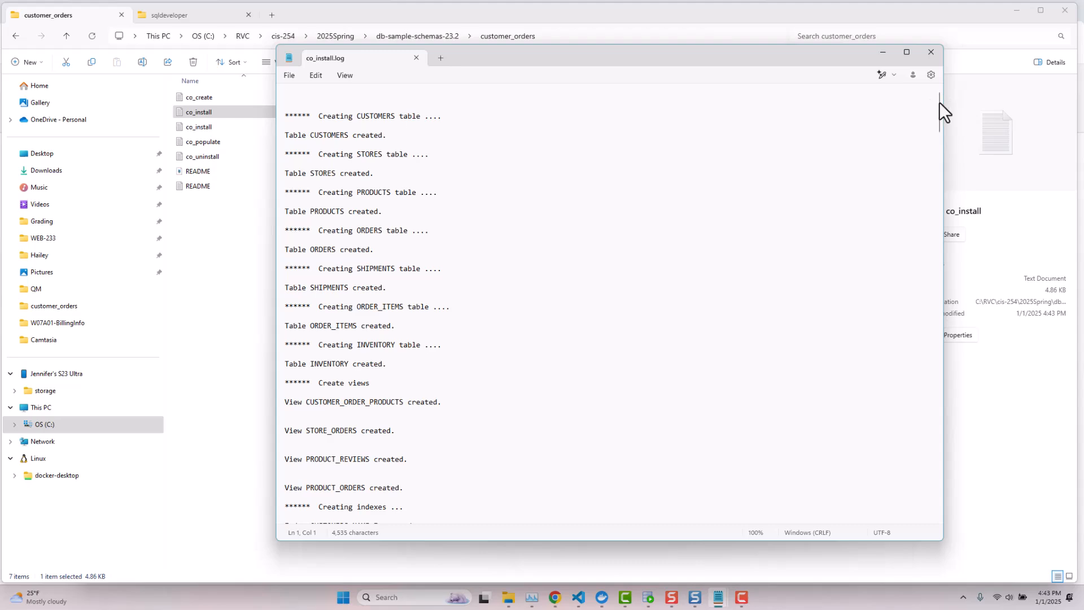
pyautogui.moveTo(939, 102); pyautogui.dragTo(880, 72)
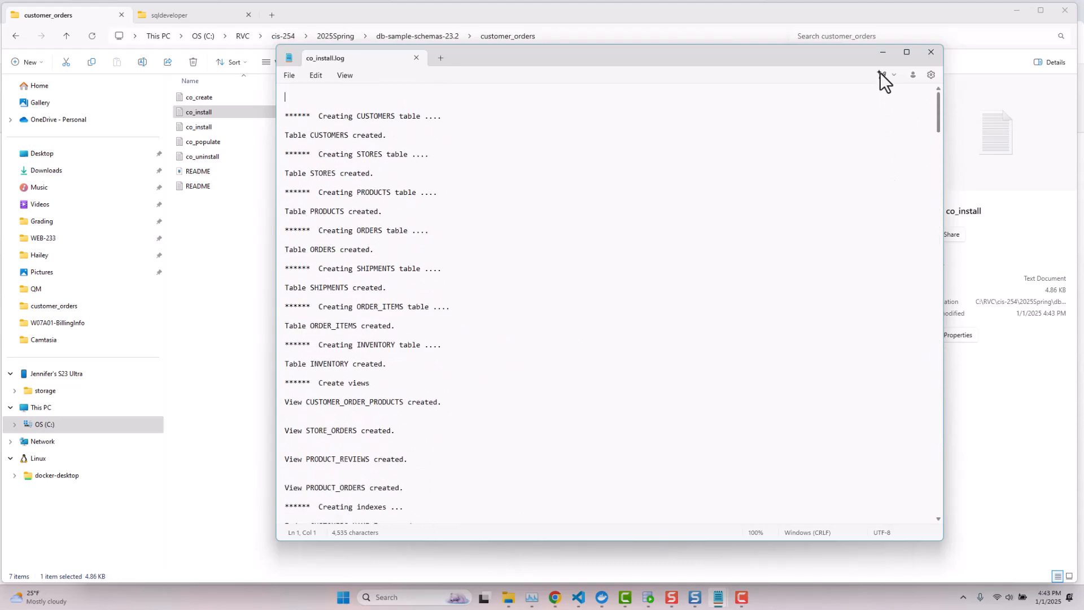
pyautogui.click(924, 57)
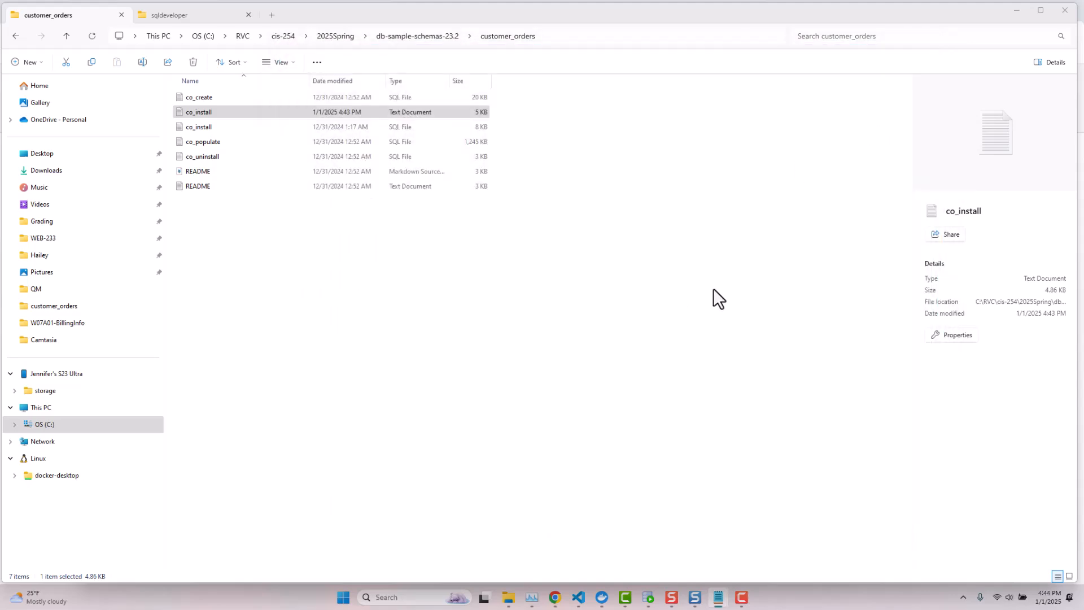
# - Close the co_install.sql tab in SQL Developer, saving its edits
pyautogui.click(649, 597)
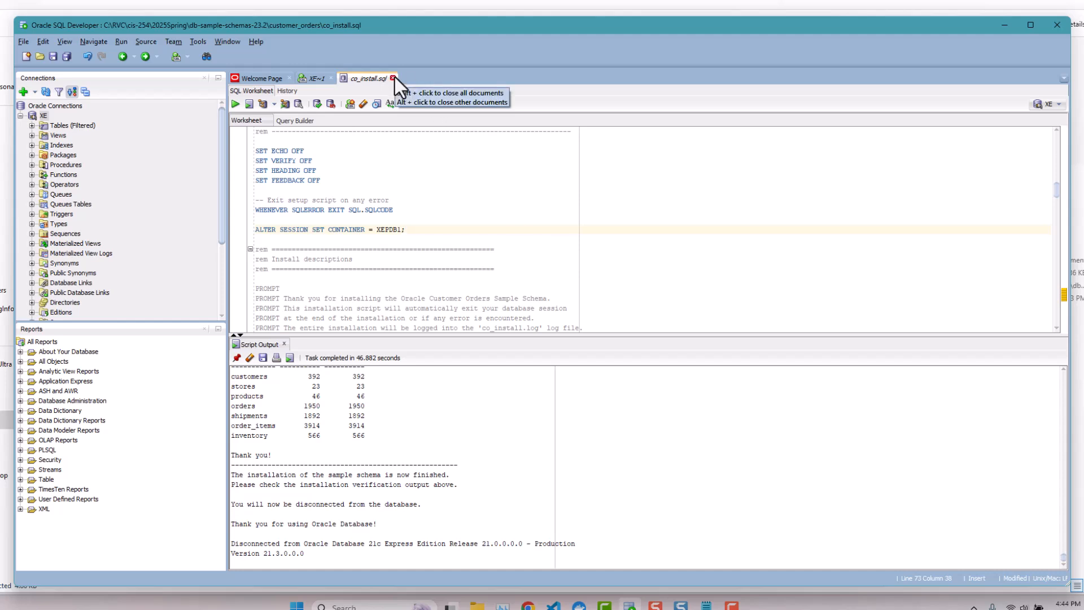
pyautogui.click(393, 78)
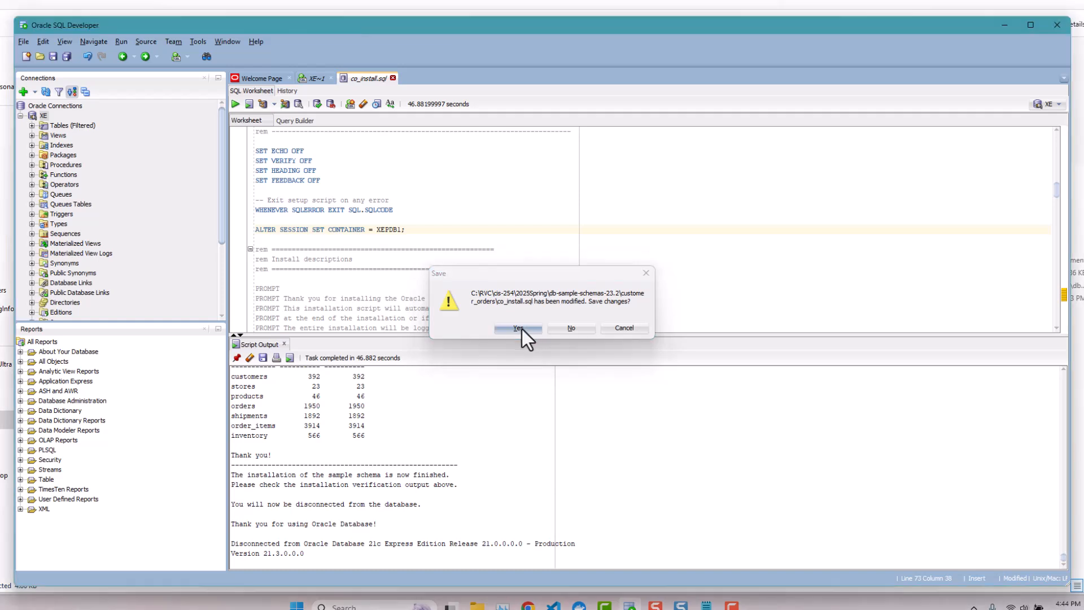
pyautogui.click(523, 328)
# - Open hr_install.sql from db-sample-schemas-23.2 > human_resources via File > Open
pyautogui.click(23, 40)
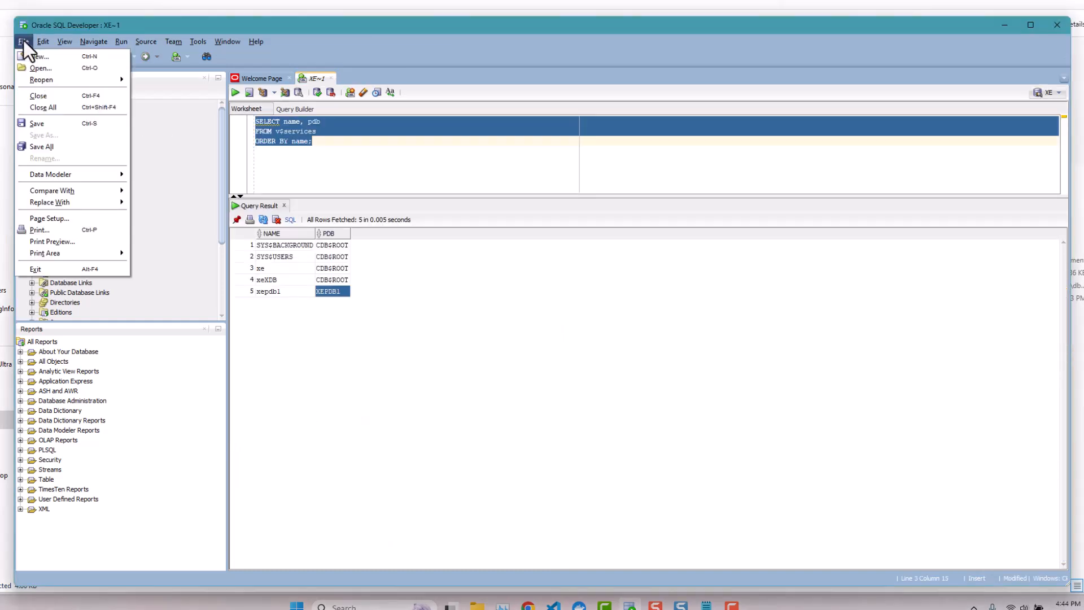
pyautogui.click(29, 68)
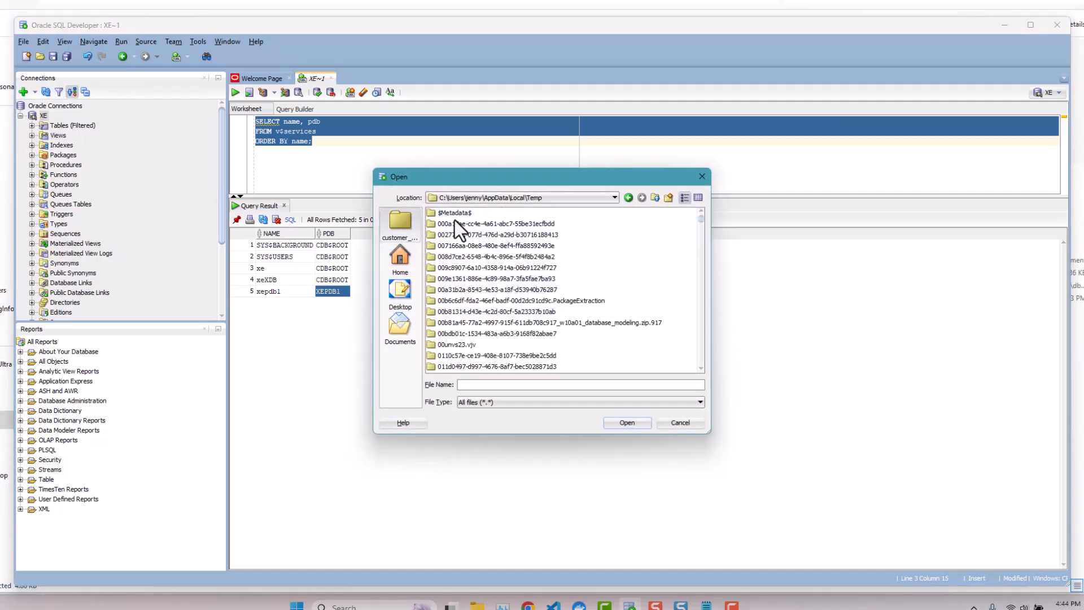
pyautogui.click(396, 215)
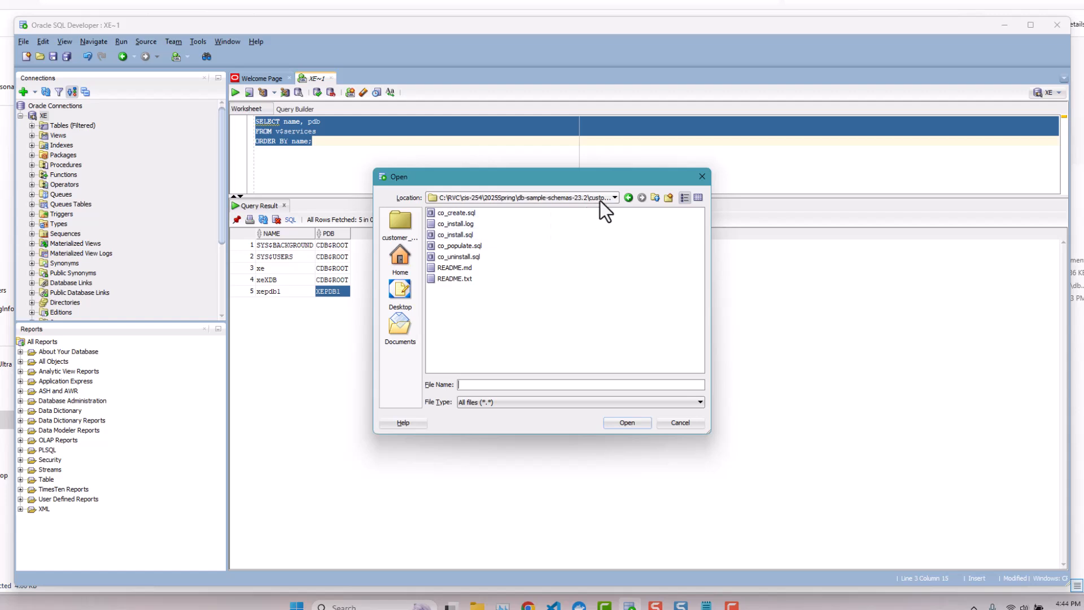
pyautogui.click(615, 197)
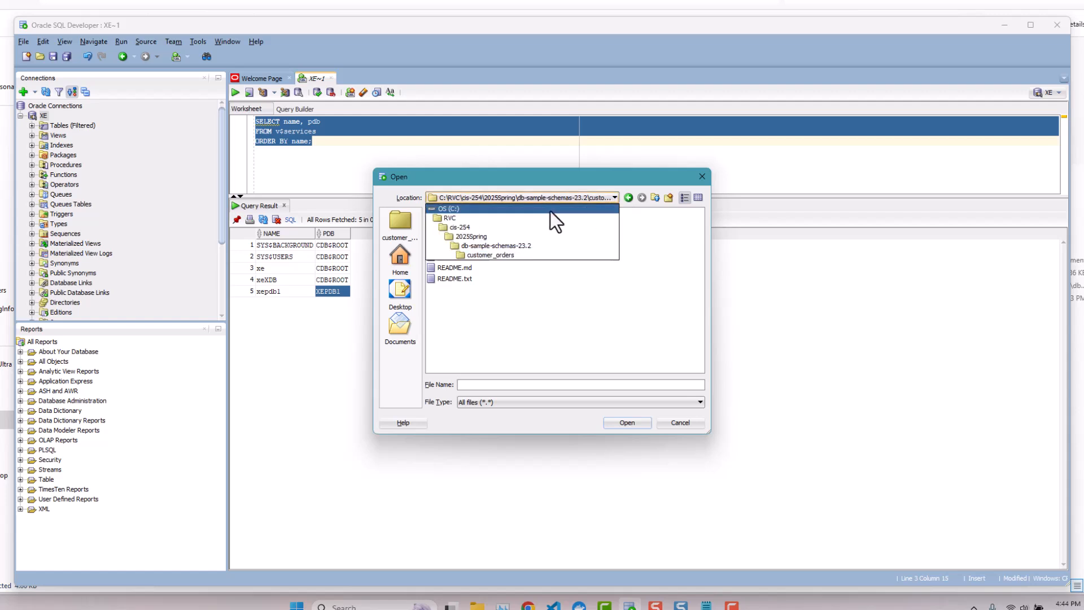
pyautogui.click(513, 246)
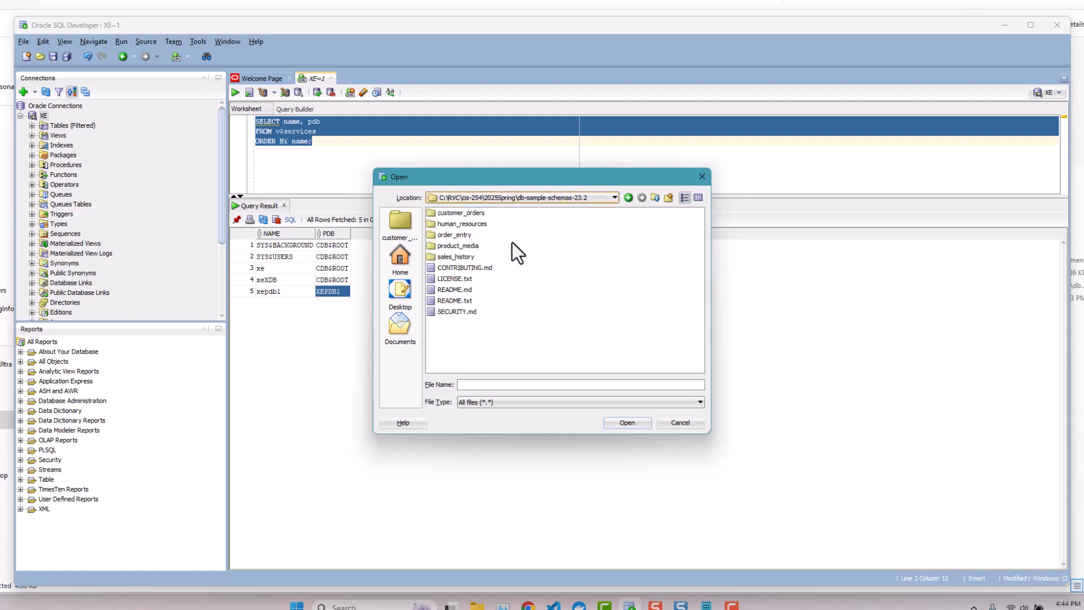
pyautogui.doubleClick(471, 224)
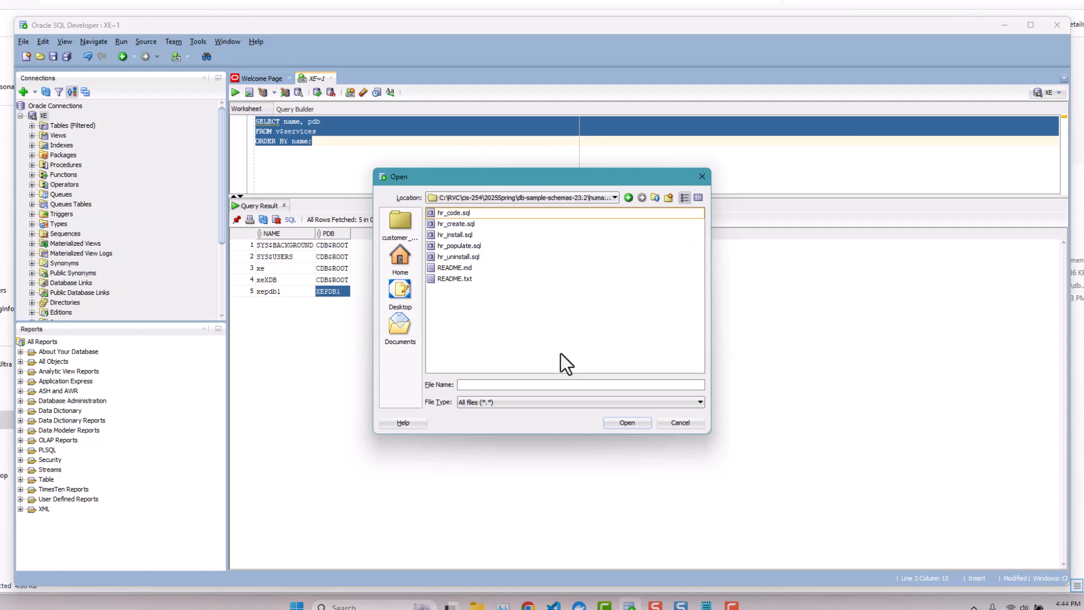
pyautogui.click(454, 235)
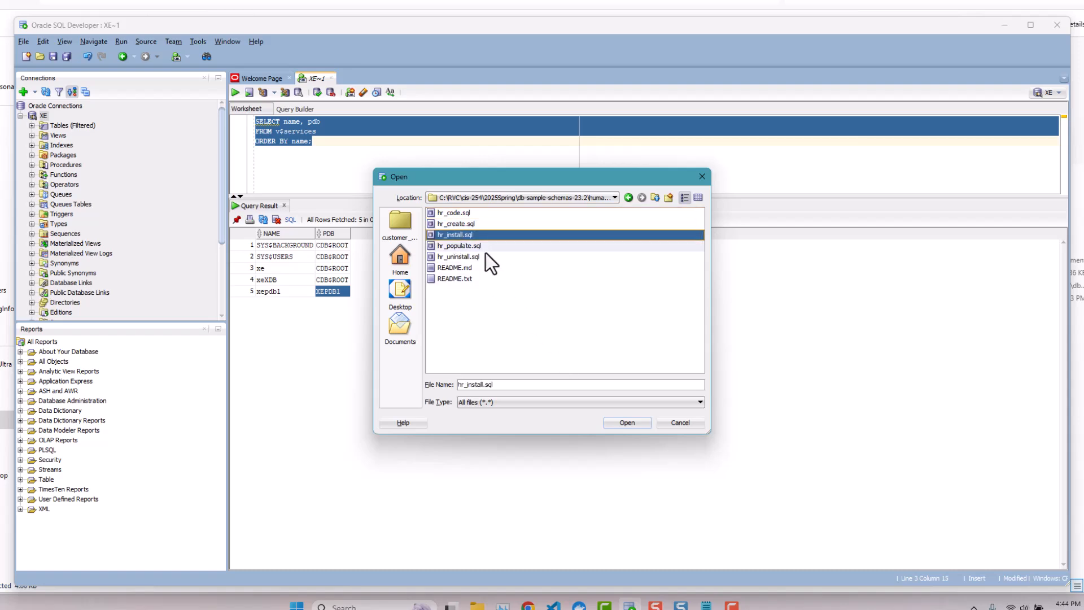
pyautogui.click(628, 424)
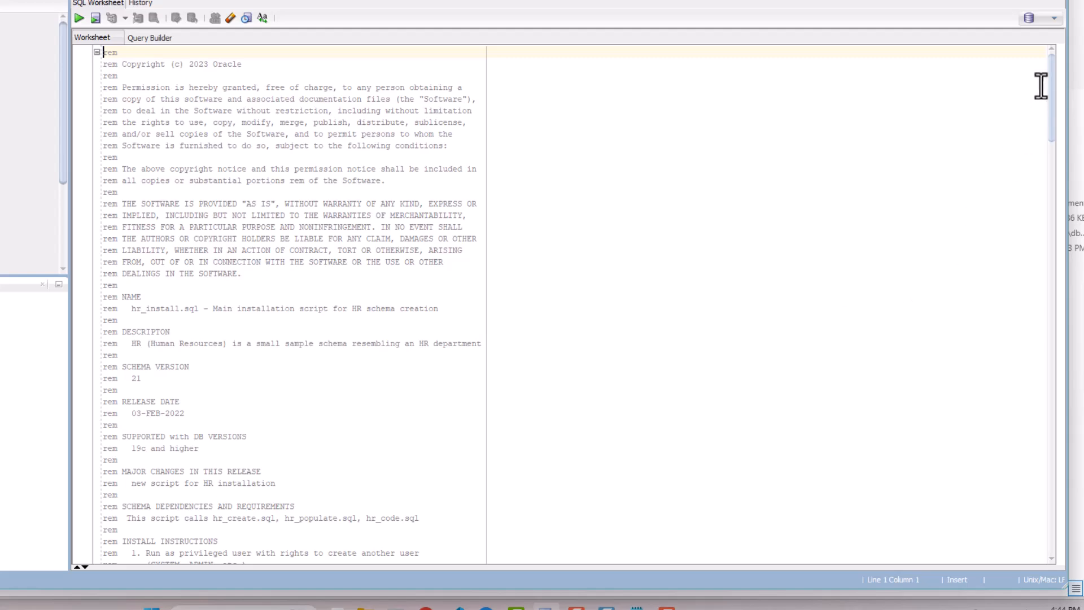
# - Insert 'ALTER SESSION SET CONTAINER = XEPDB1;' after the WHENEVER SQLERROR line in hr_install.sql
pyautogui.moveTo(1052, 76); pyautogui.dragTo(1039, 180)
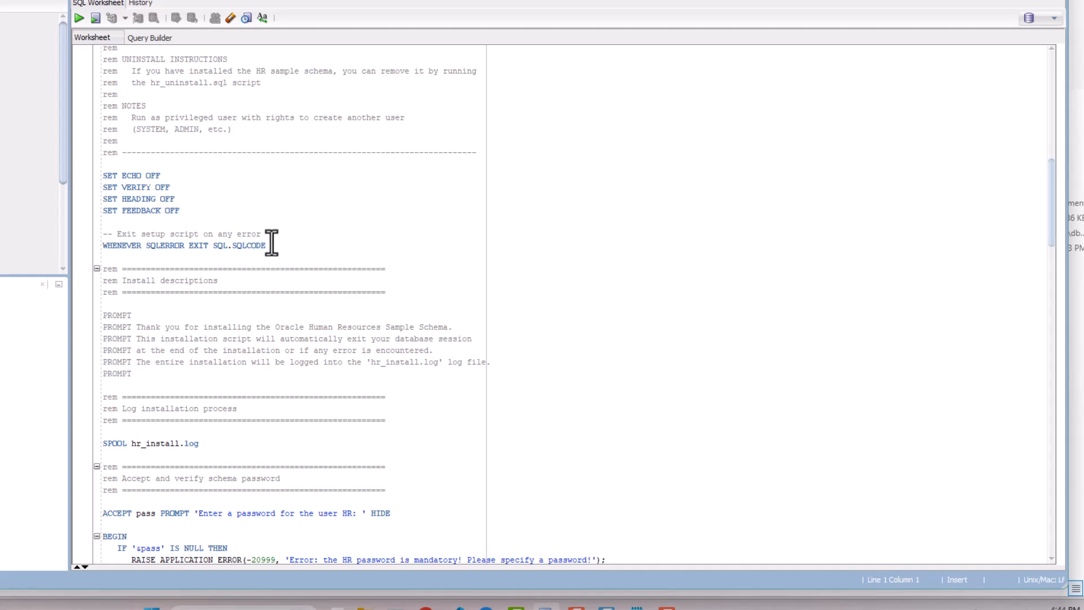
pyautogui.click(308, 249)
pyautogui.press('Return')
pyautogui.press('Return')
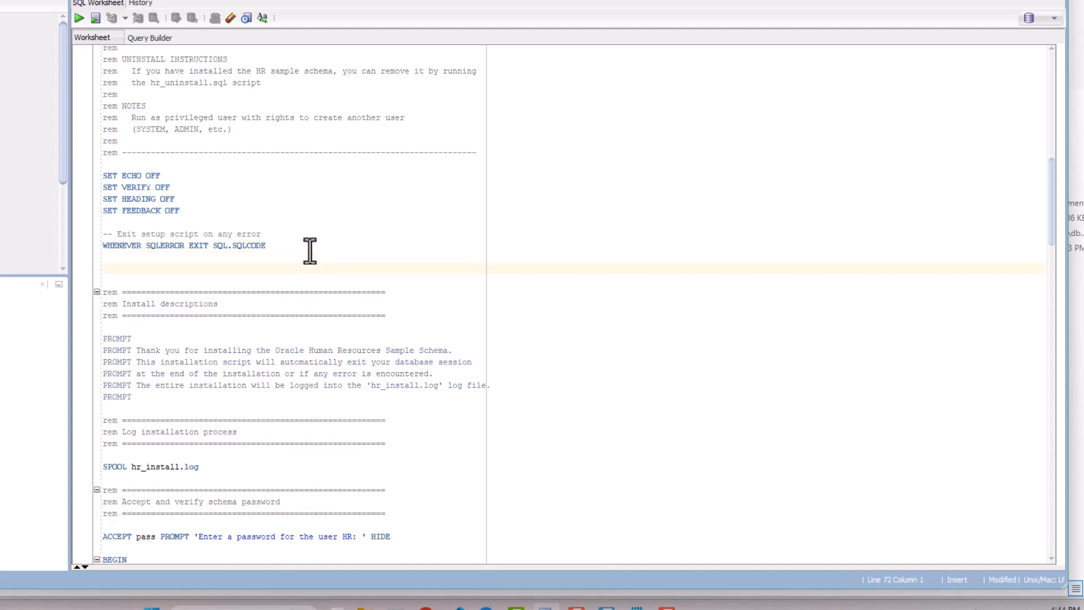
pyautogui.write('ALTER')
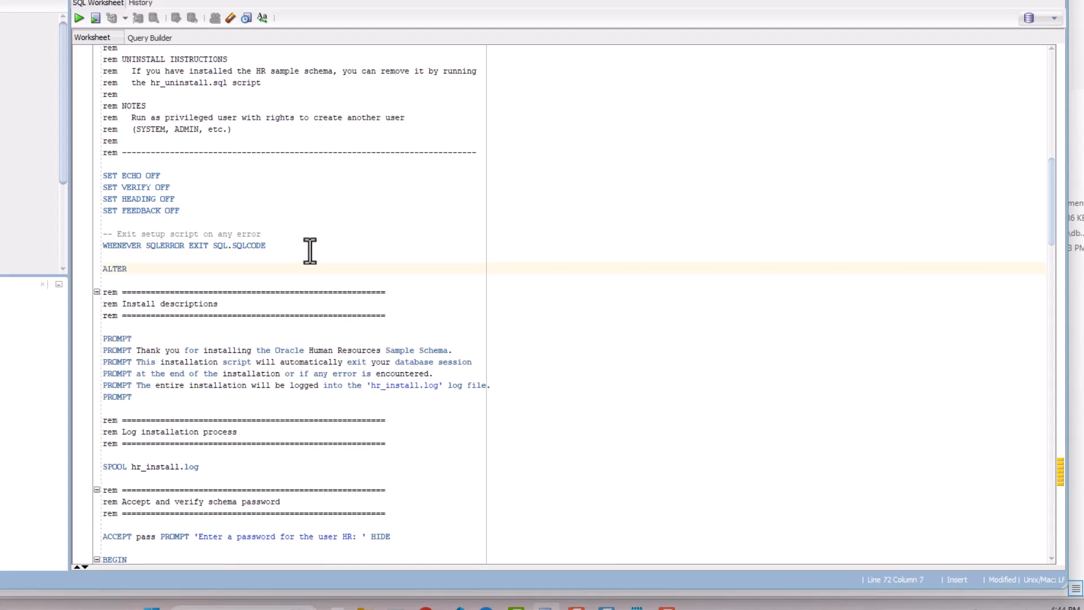
pyautogui.write(' SESSION SET ')
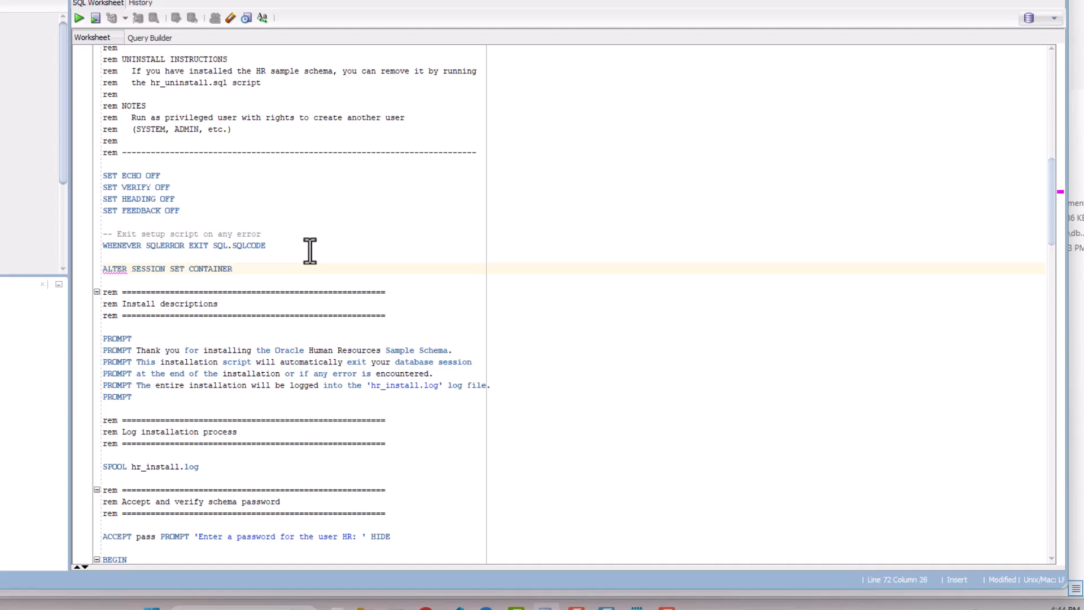
pyautogui.write('CONTAINER ')
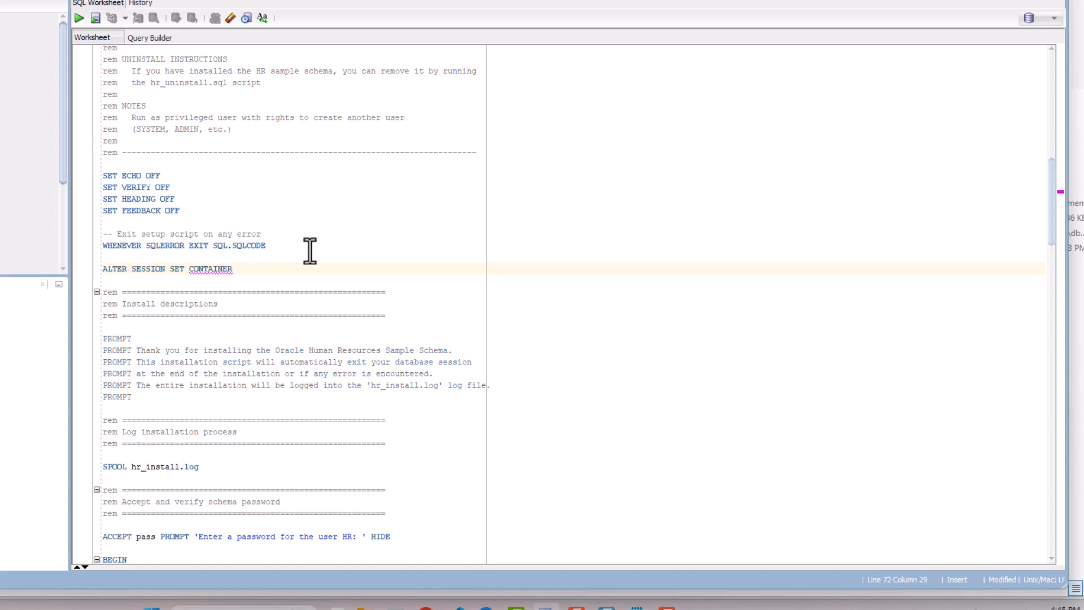
pyautogui.write('= XEP')
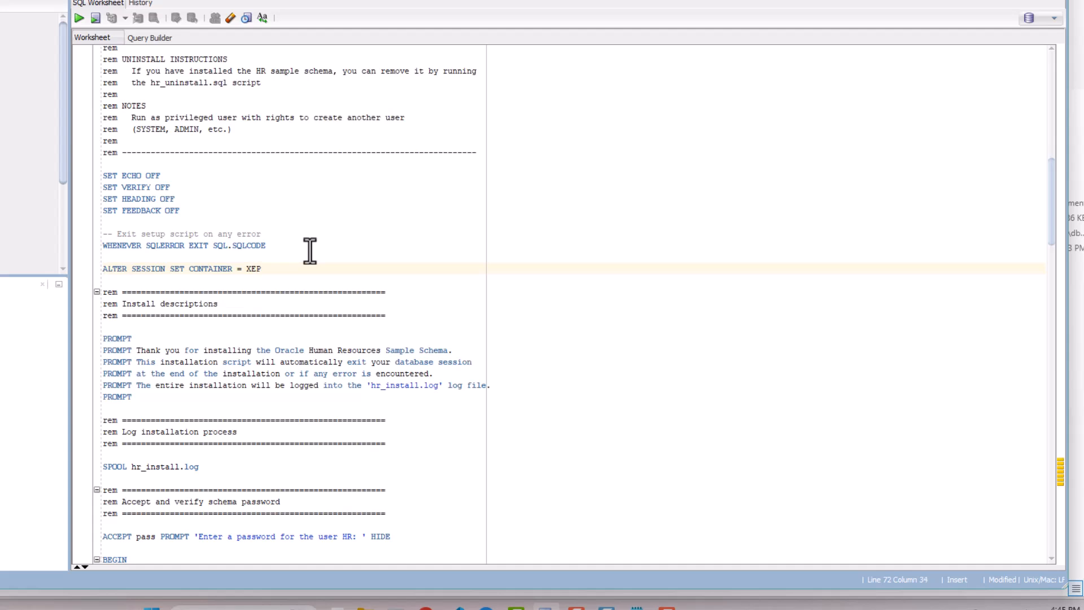
pyautogui.write('DB1;')
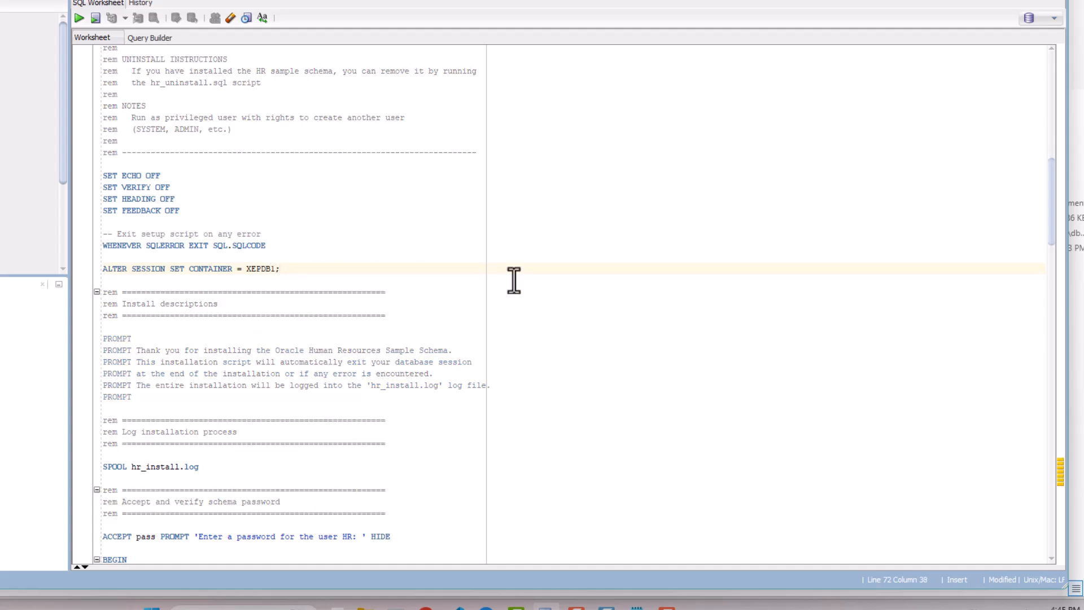
# - Run hr_install.sql on XE with the HR password, USERS tablespace, and YES to overwrite
pyautogui.click(93, 20)
pyautogui.click(445, 294)
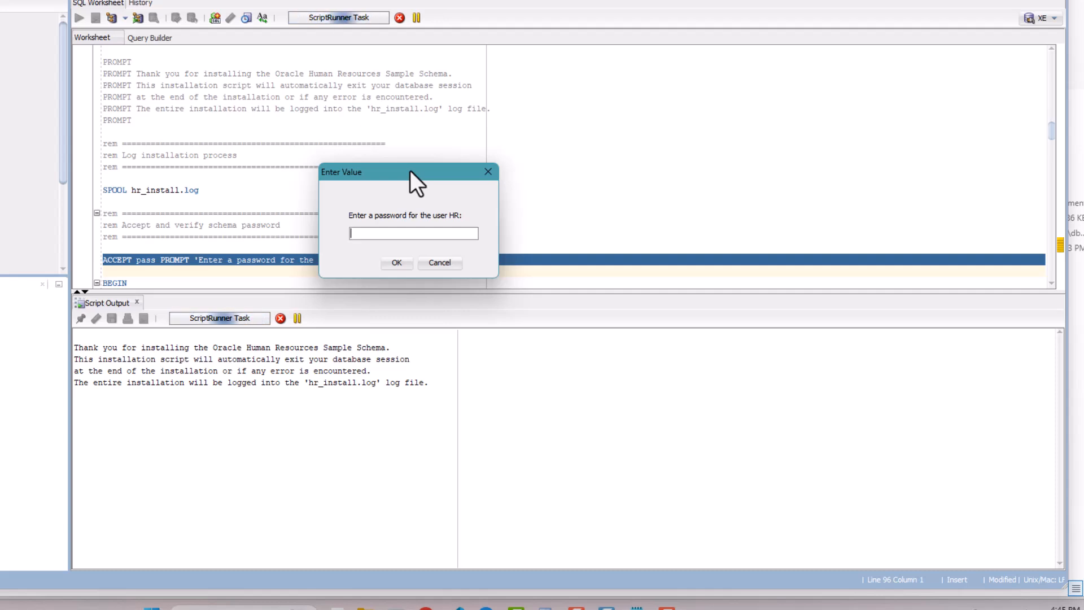
pyautogui.write('******')
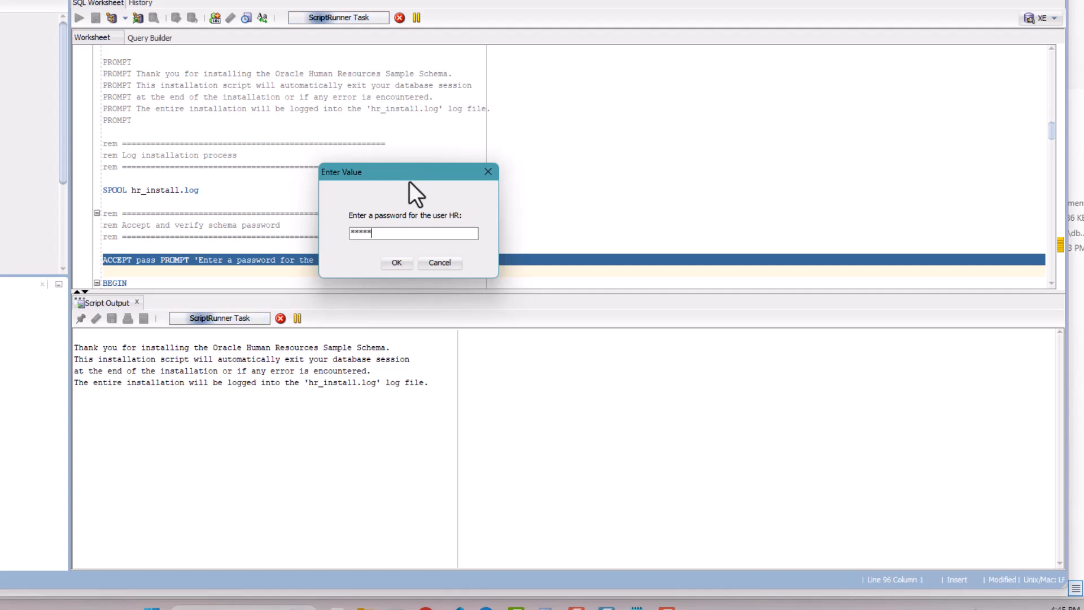
pyautogui.click(404, 268)
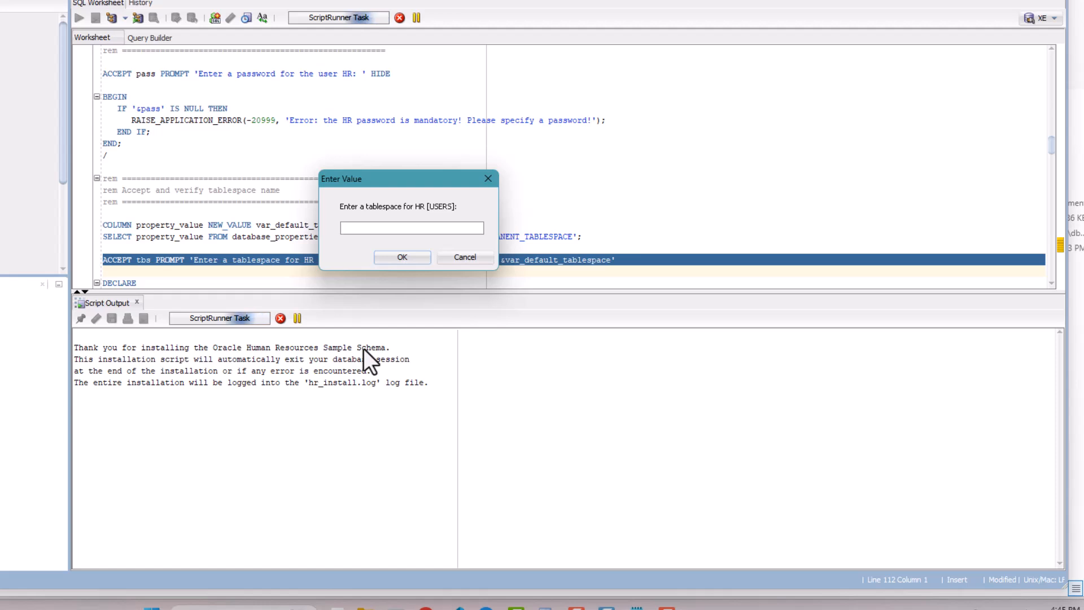
pyautogui.click(400, 261)
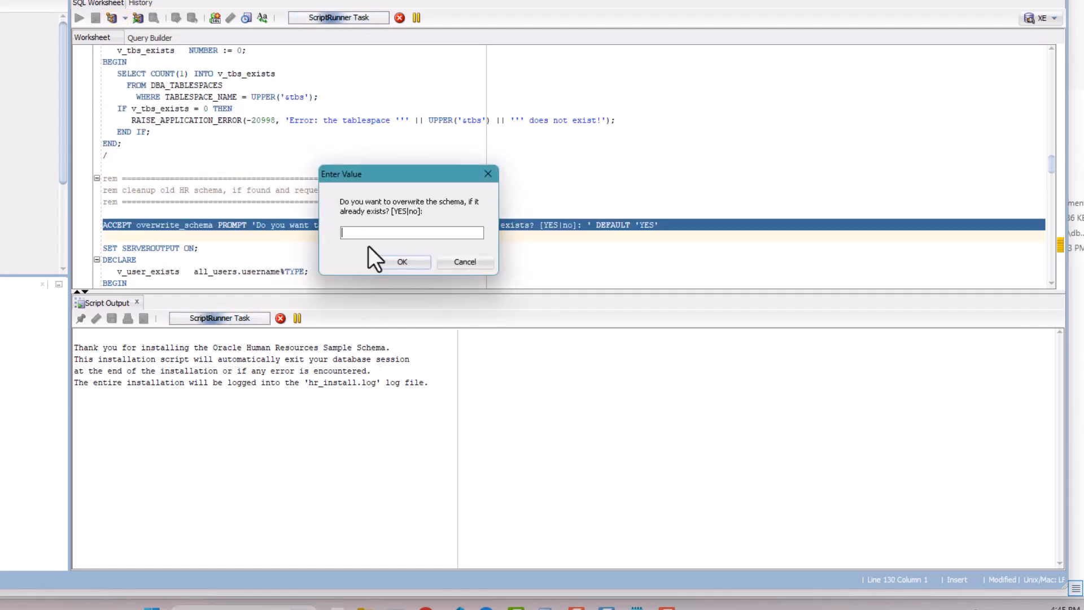
pyautogui.write('YES')
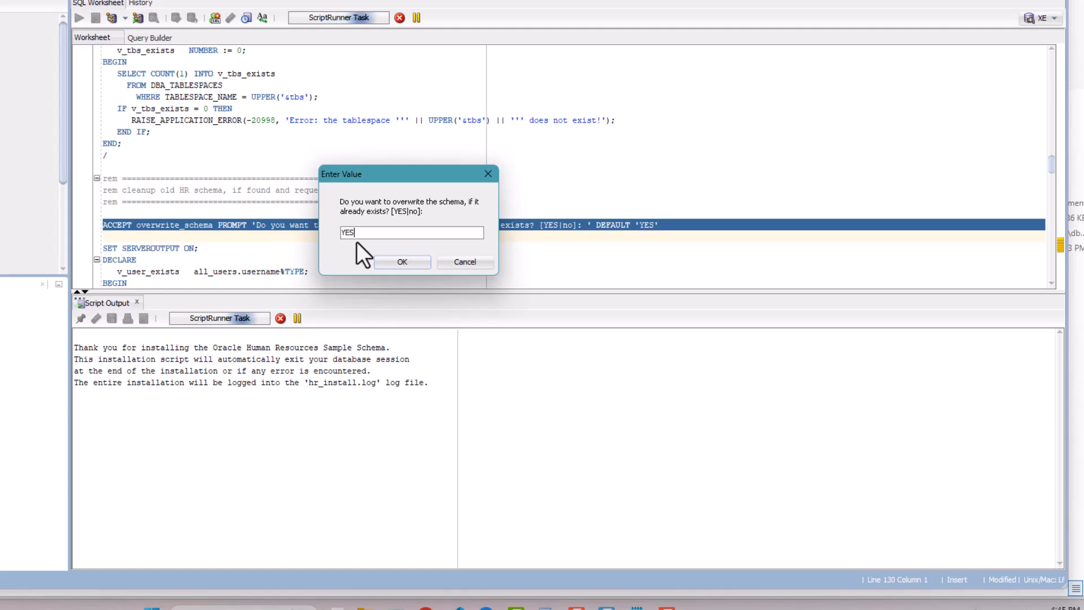
pyautogui.click(400, 262)
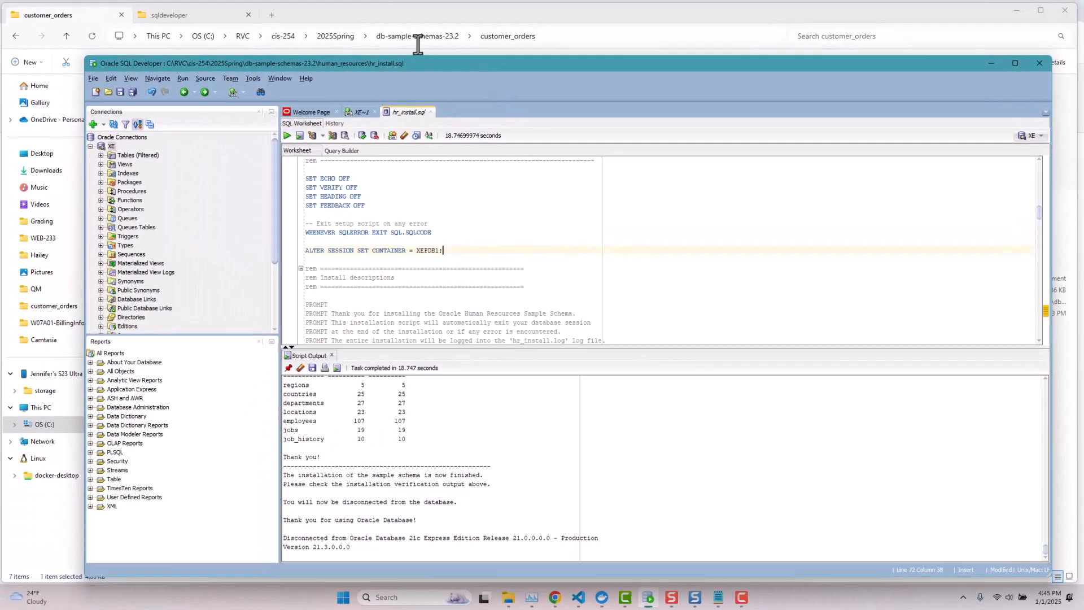
pyautogui.click(418, 41)
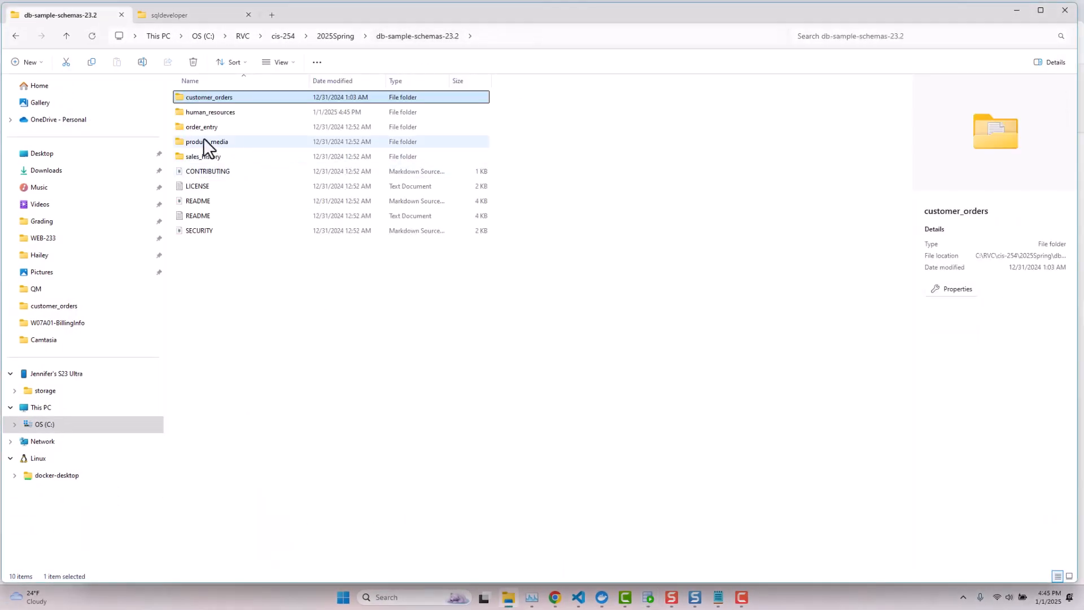
# - Check the human_resources folder for the hr_install log, then go back to SQL Developer
pyautogui.doubleClick(213, 115)
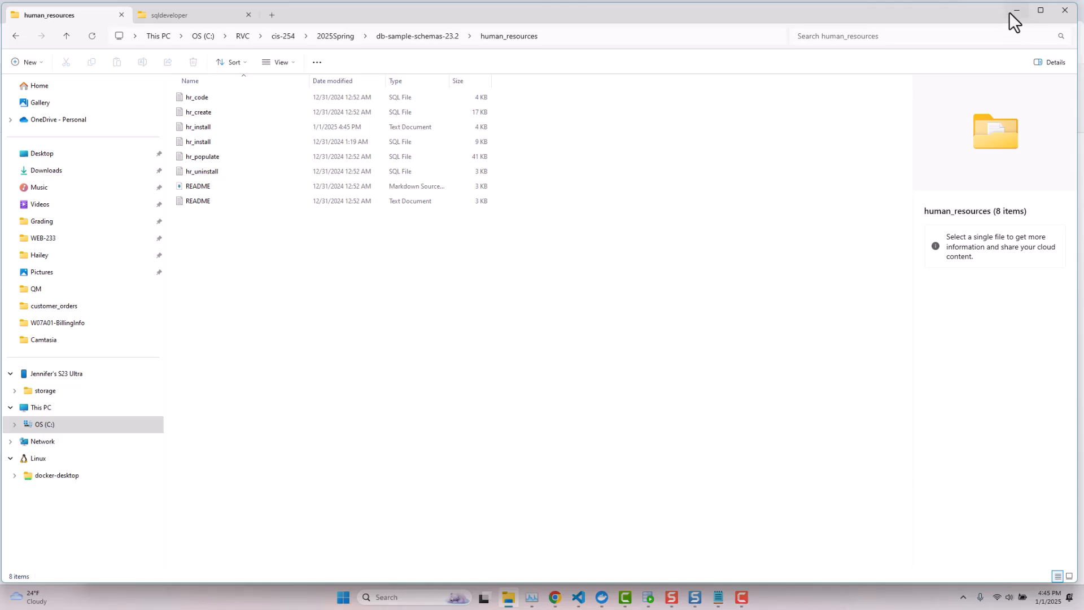
pyautogui.click(648, 598)
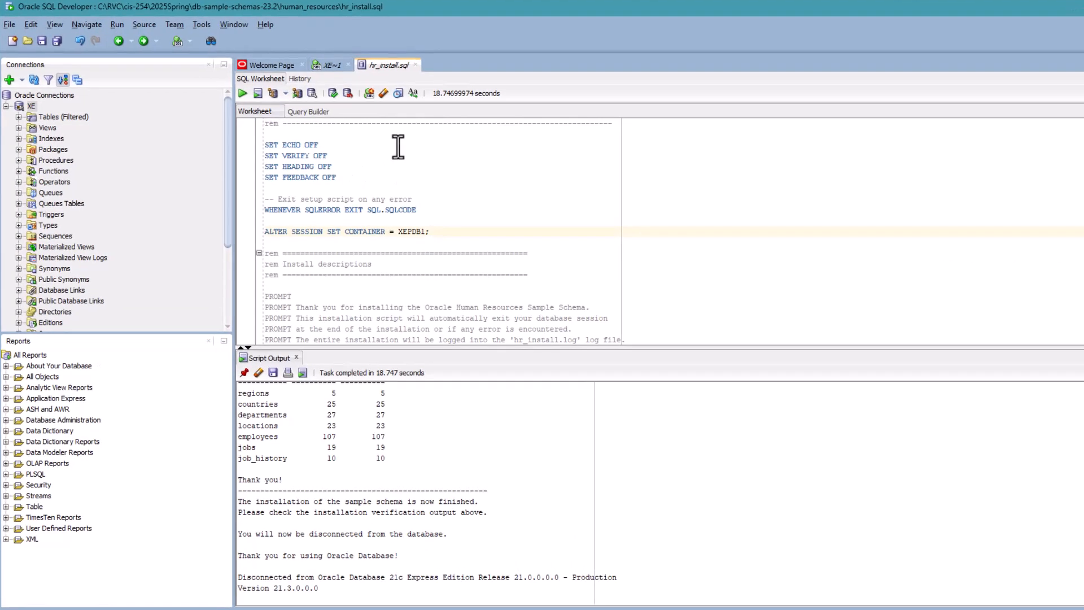
# - Start a new connection named CO with username CO and the CO schema password
pyautogui.click(10, 80)
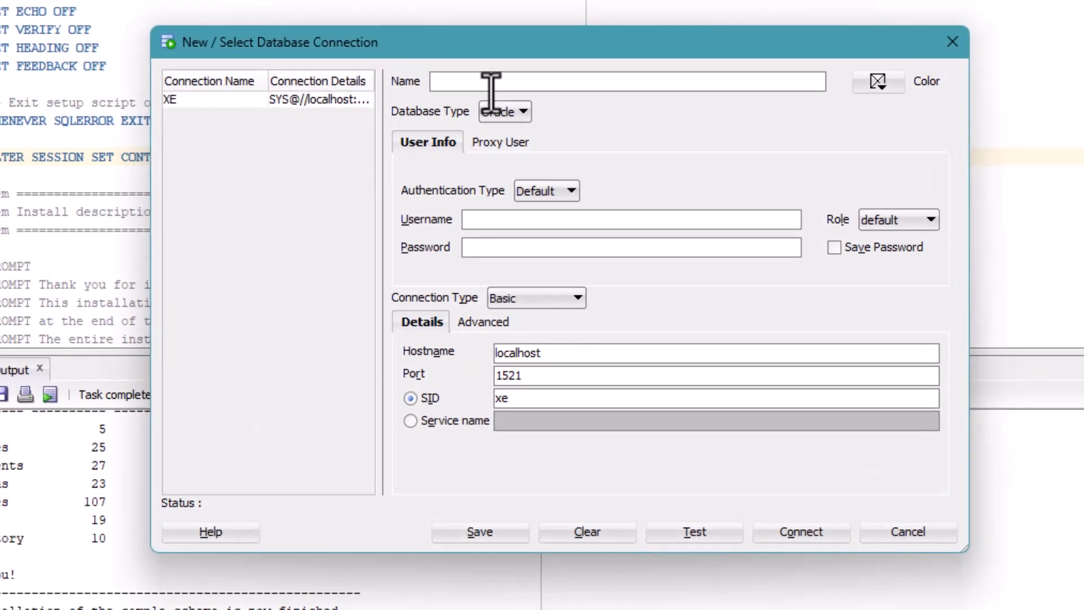
pyautogui.click(486, 80)
pyautogui.write('CO')
pyautogui.click(507, 225)
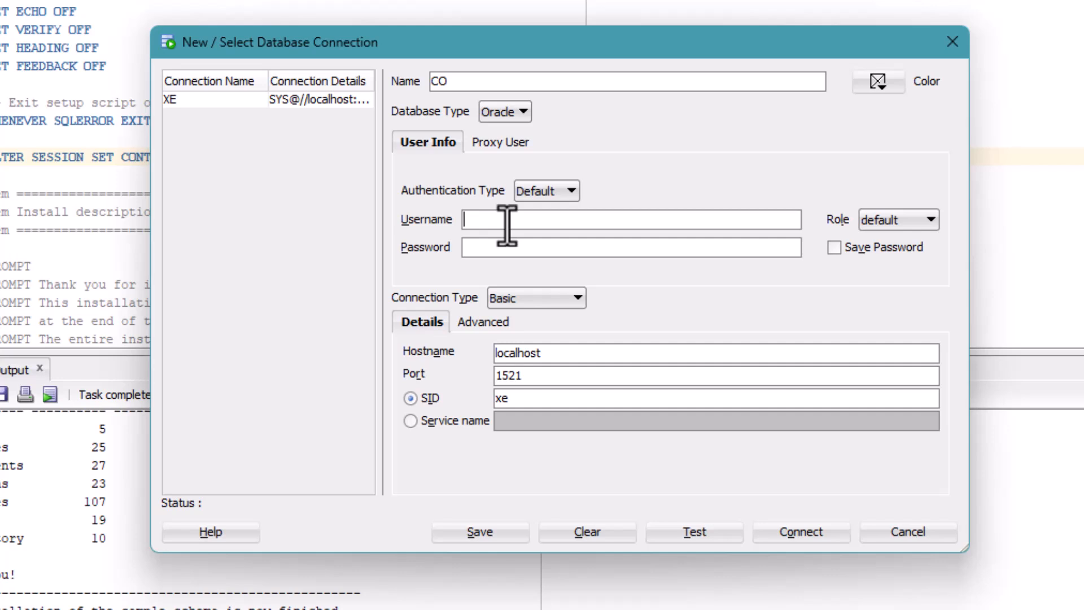
pyautogui.write('CO')
pyautogui.click(493, 245)
pyautogui.write('coc')
pyautogui.write('oco')
# - Use service name XEPDB1 on port 11521, test, save the password, and connect
pyautogui.click(411, 422)
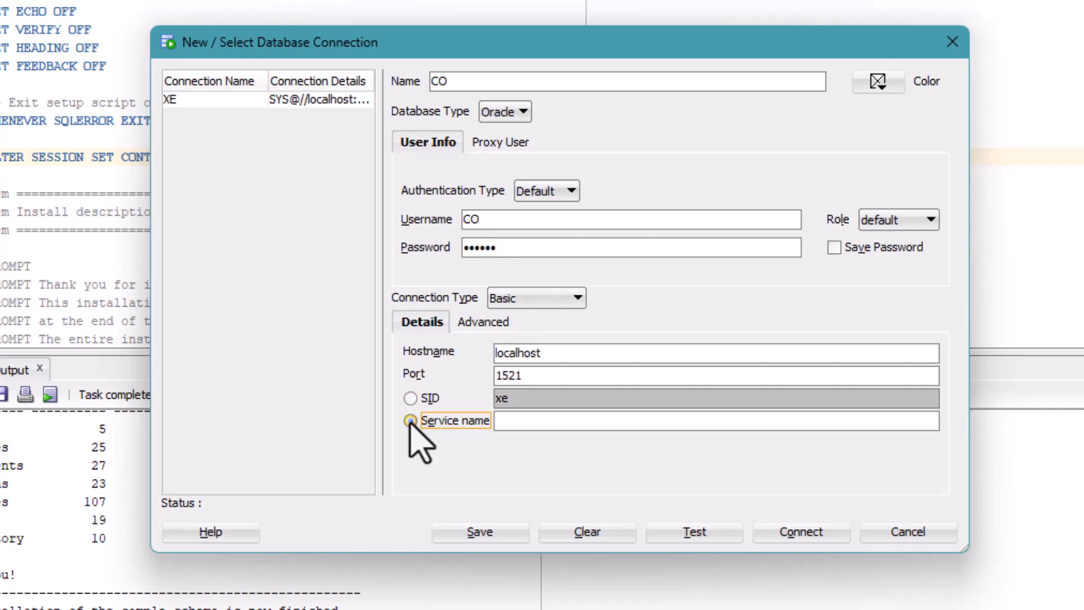
pyautogui.click(512, 424)
pyautogui.write('XEPDB')
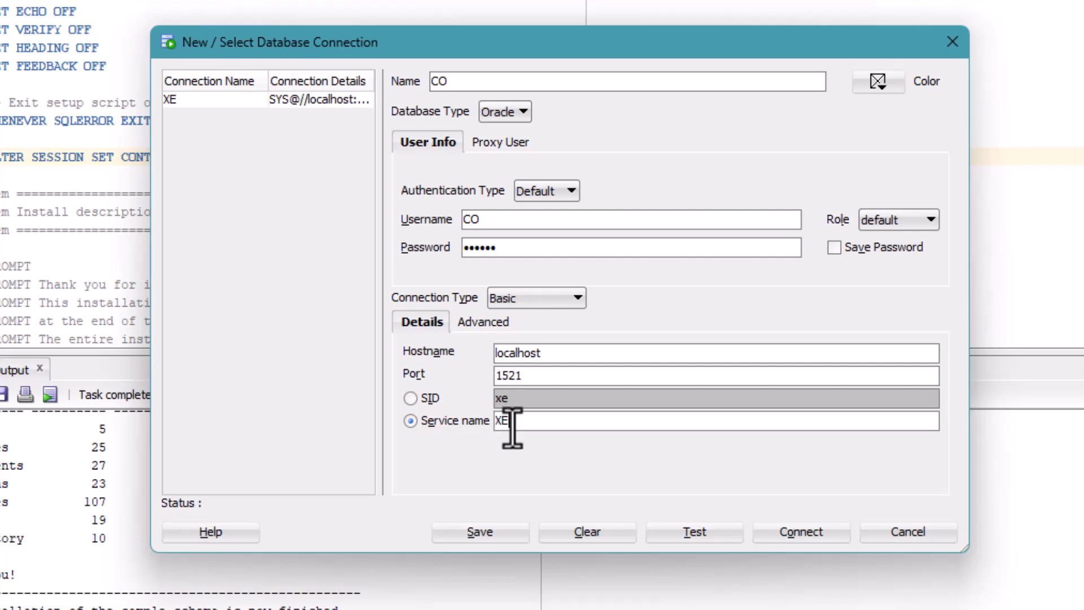
pyautogui.write('1')
pyautogui.click(499, 375)
pyautogui.write('1')
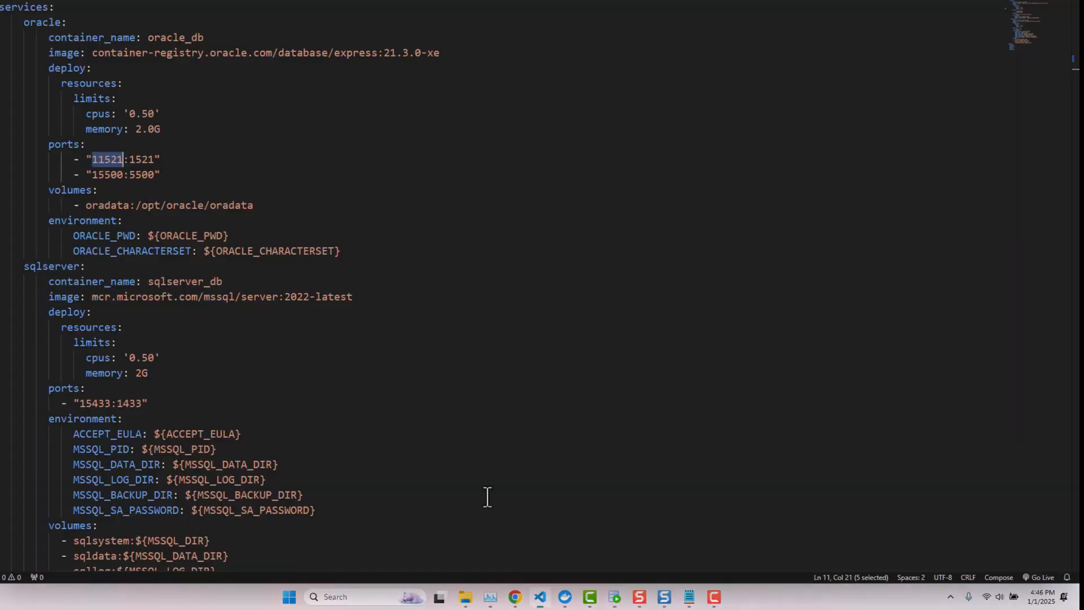
pyautogui.doubleClick(101, 160)
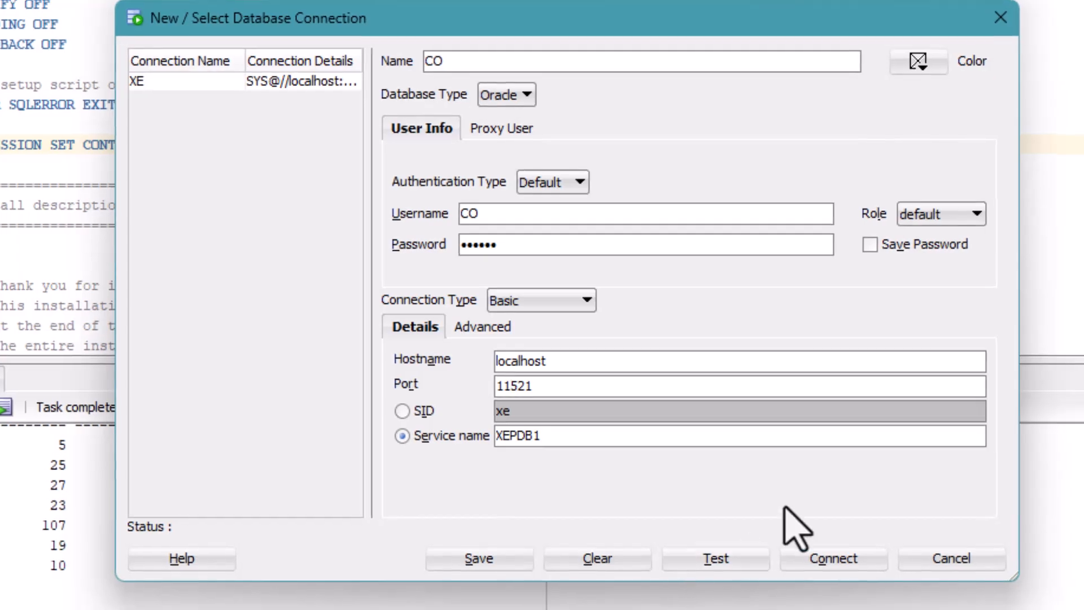
pyautogui.click(718, 563)
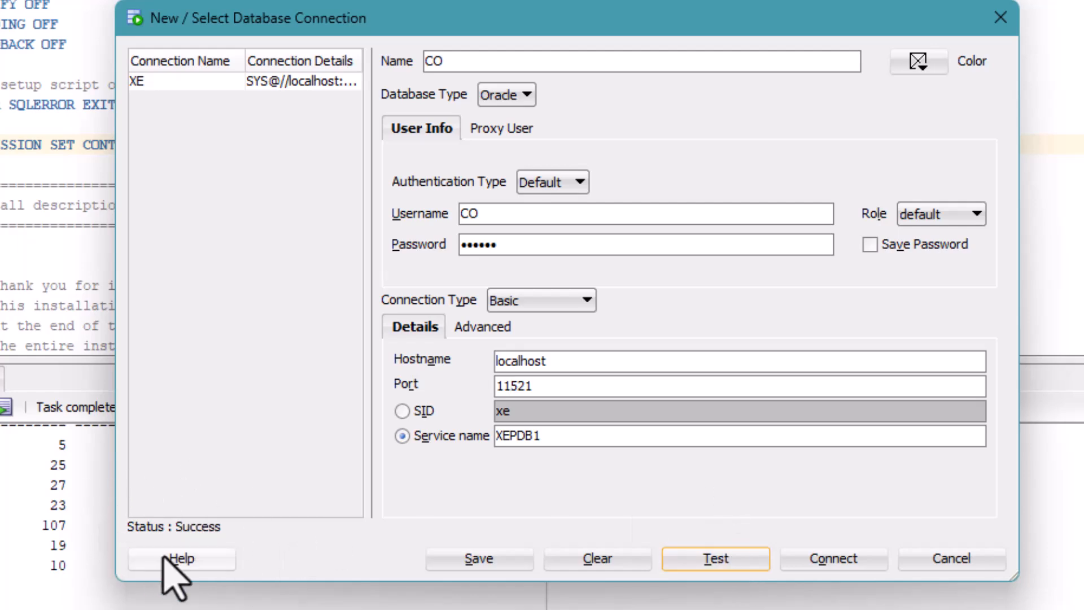
pyautogui.click(868, 249)
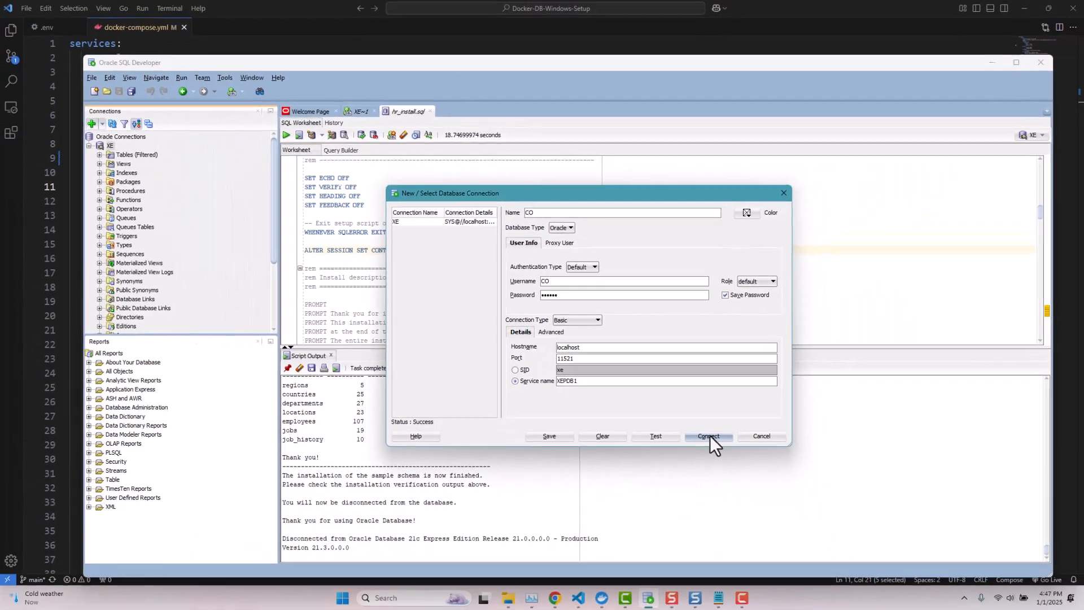
pyautogui.click(835, 559)
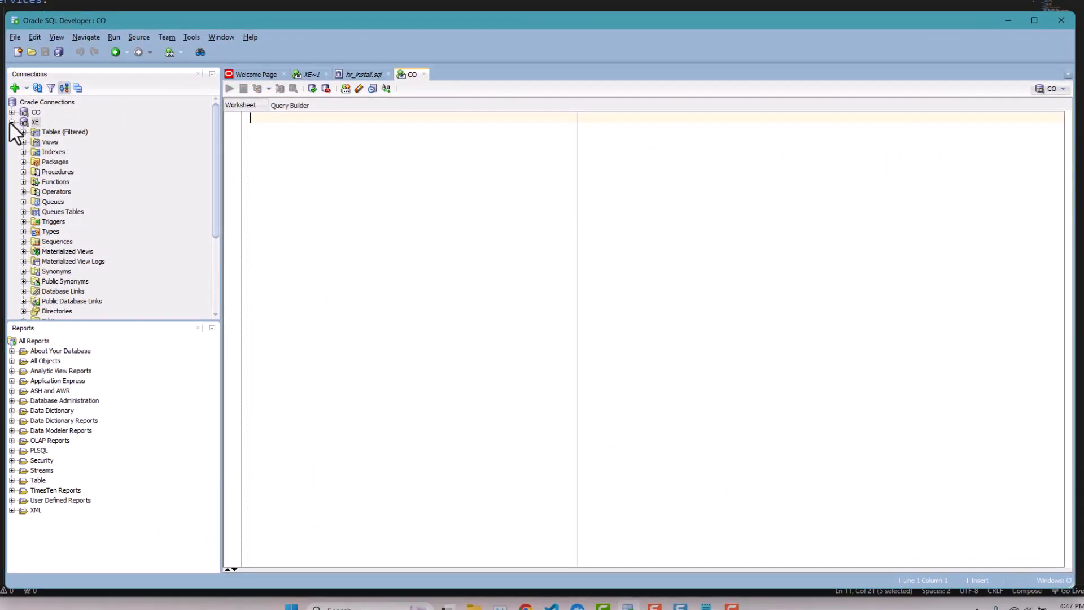
# - Open CO > Tables > CUSTOMERS, scroll its customer rows in the Data tab, then collapse CO
pyautogui.click(20, 125)
pyautogui.click(11, 112)
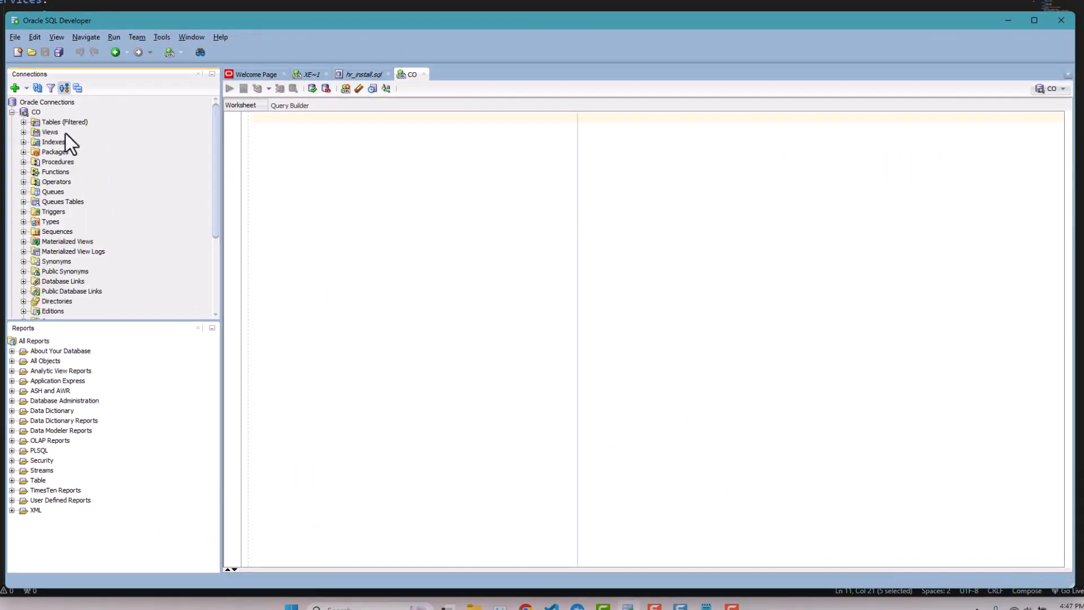
pyautogui.click(23, 122)
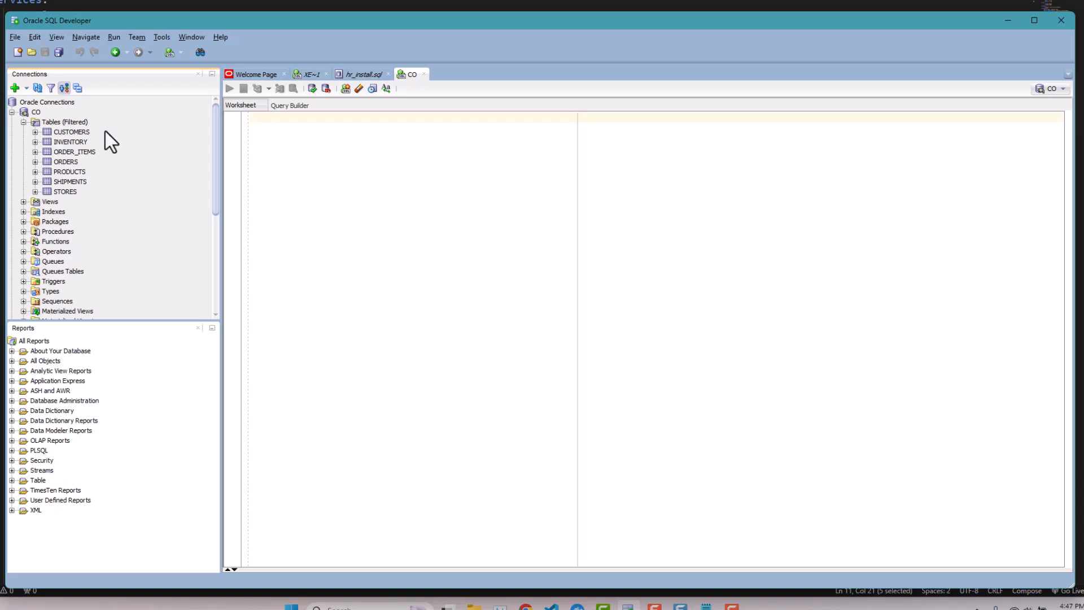
pyautogui.click(35, 132)
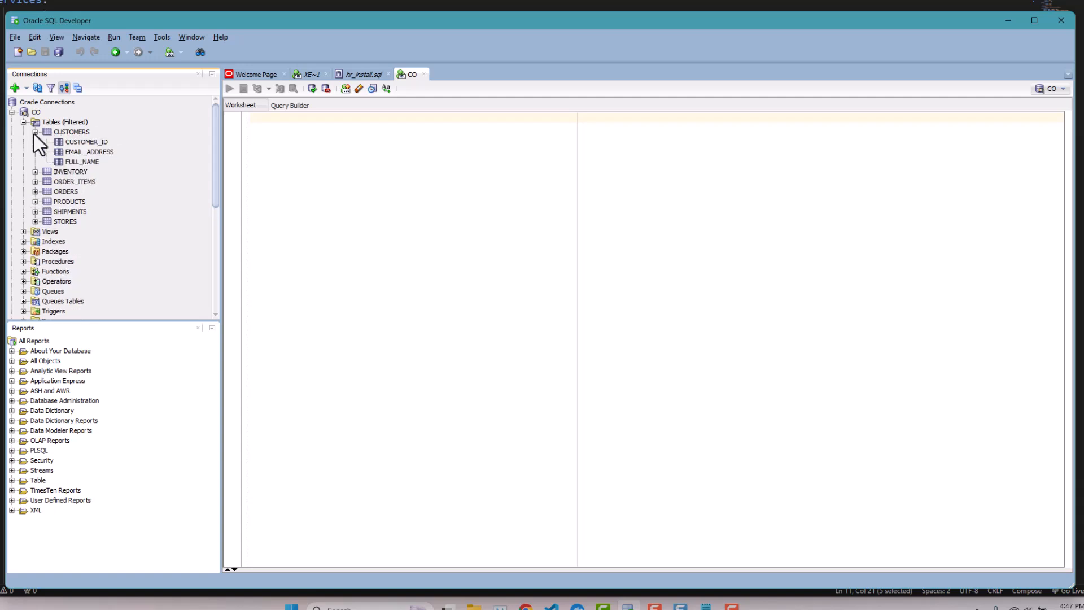
pyautogui.click(72, 131)
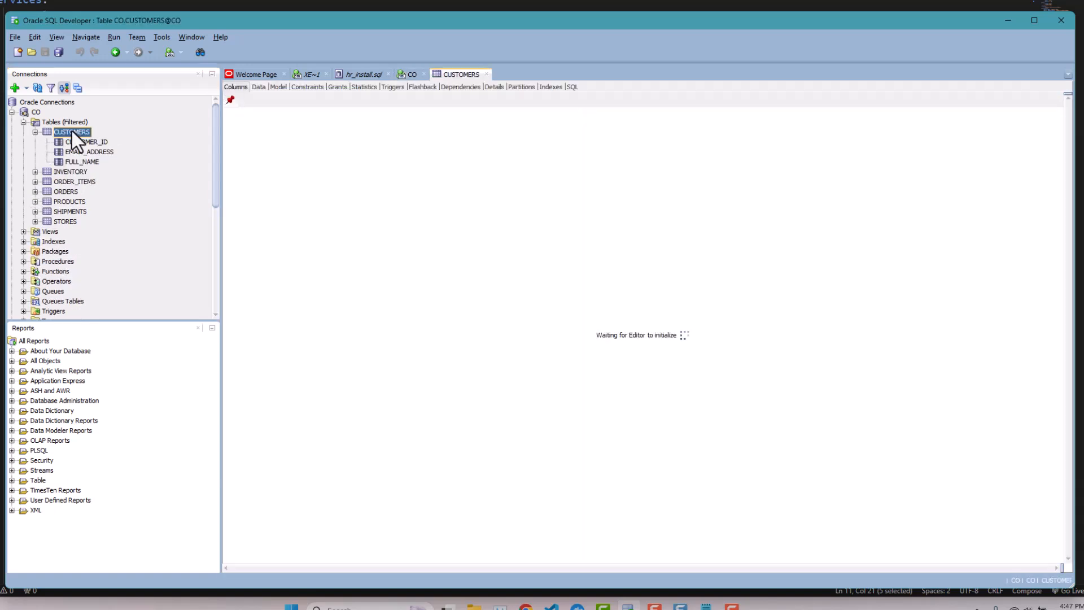
pyautogui.click(257, 88)
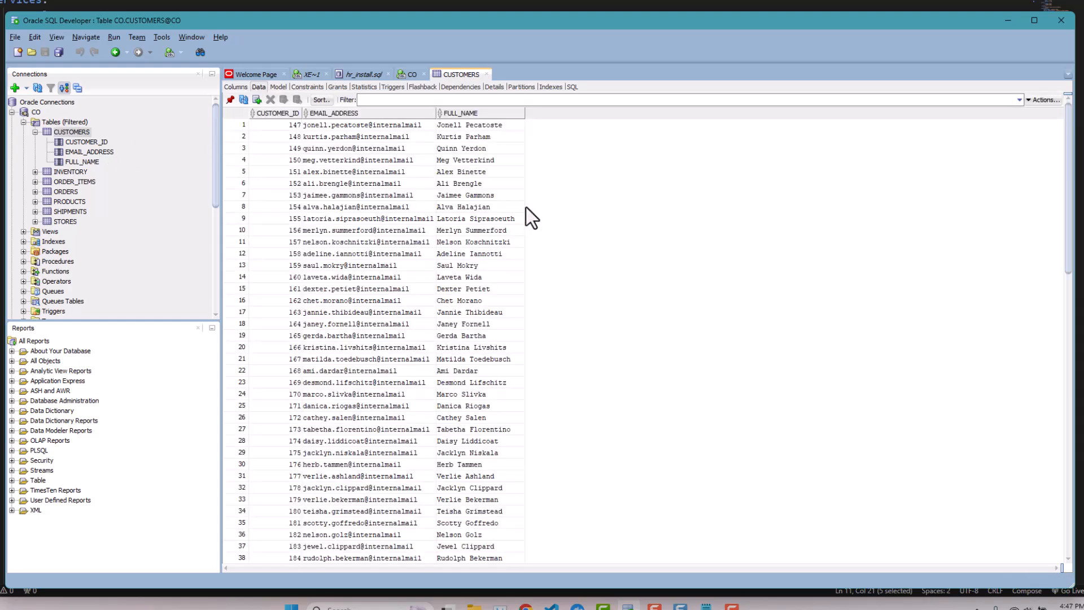
pyautogui.scroll(-9, 441, 218)
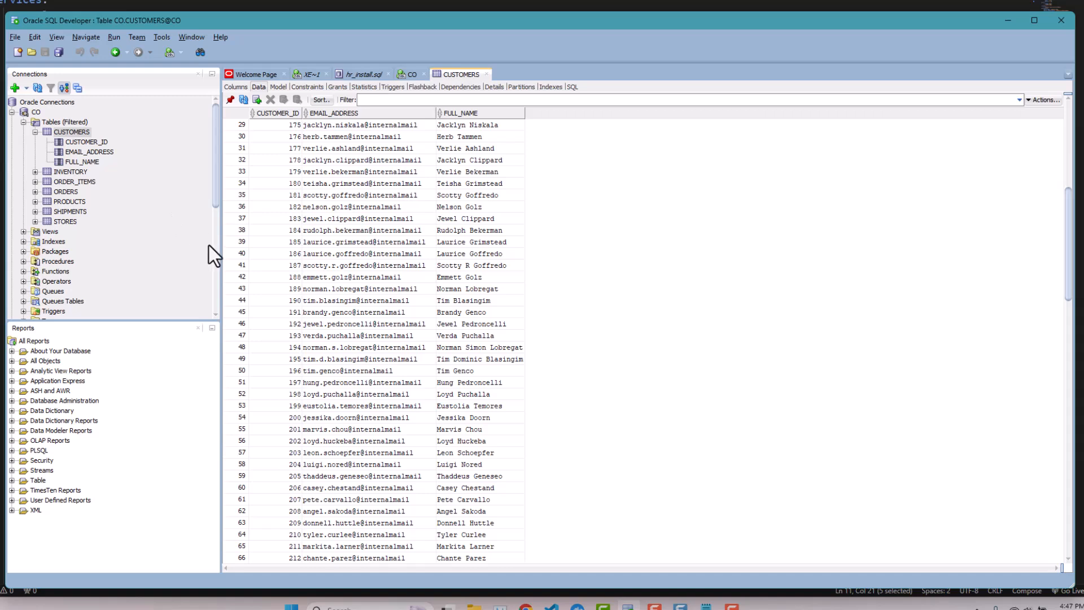
pyautogui.click(12, 113)
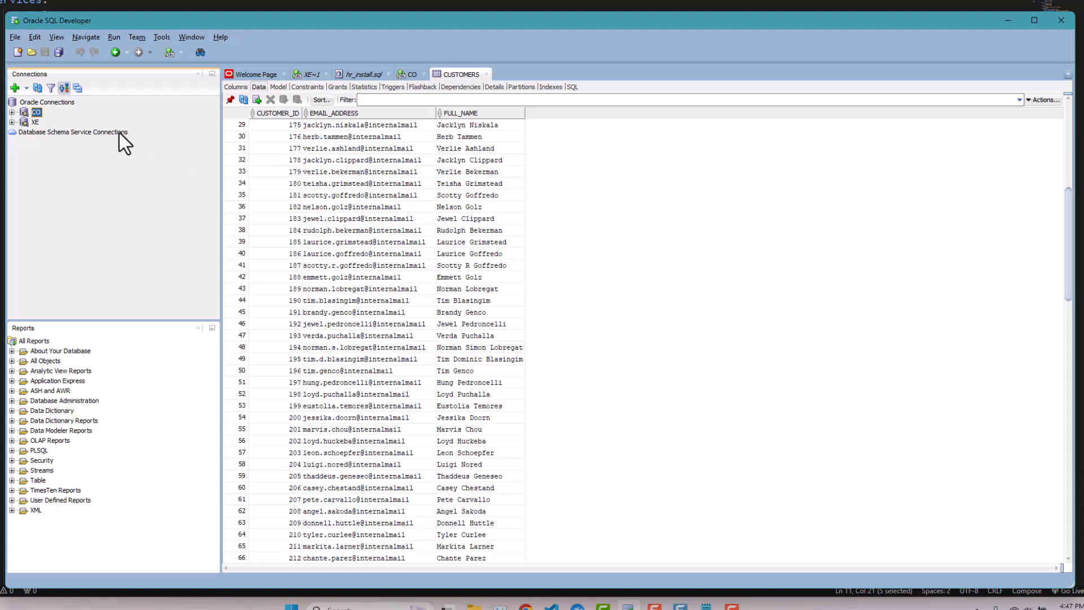
# - Start a new connection named HR with username HR, its password, and port 11521
pyautogui.click(12, 89)
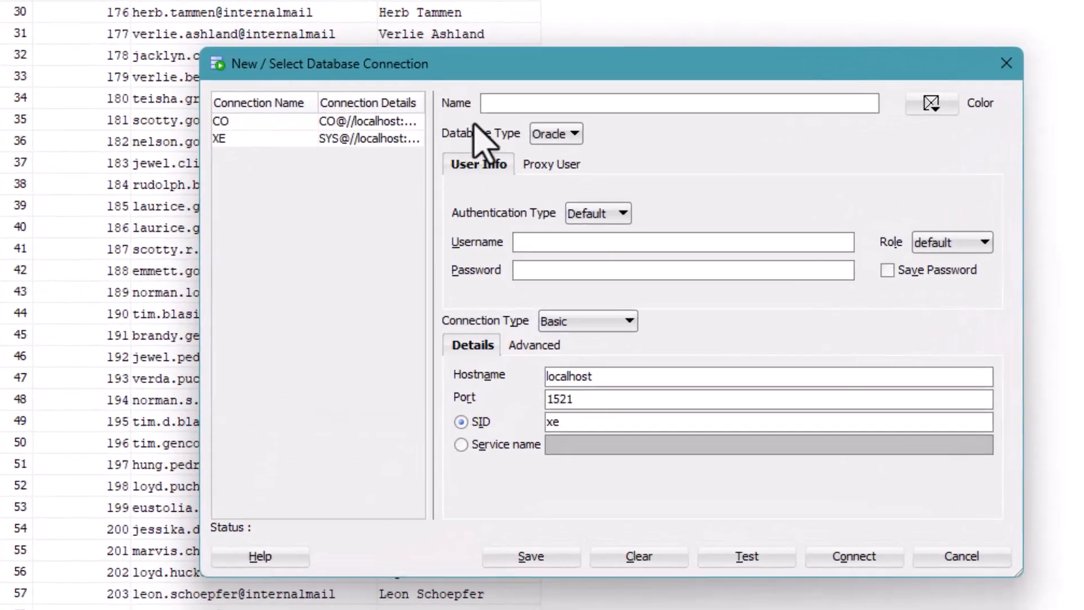
pyautogui.write('HR')
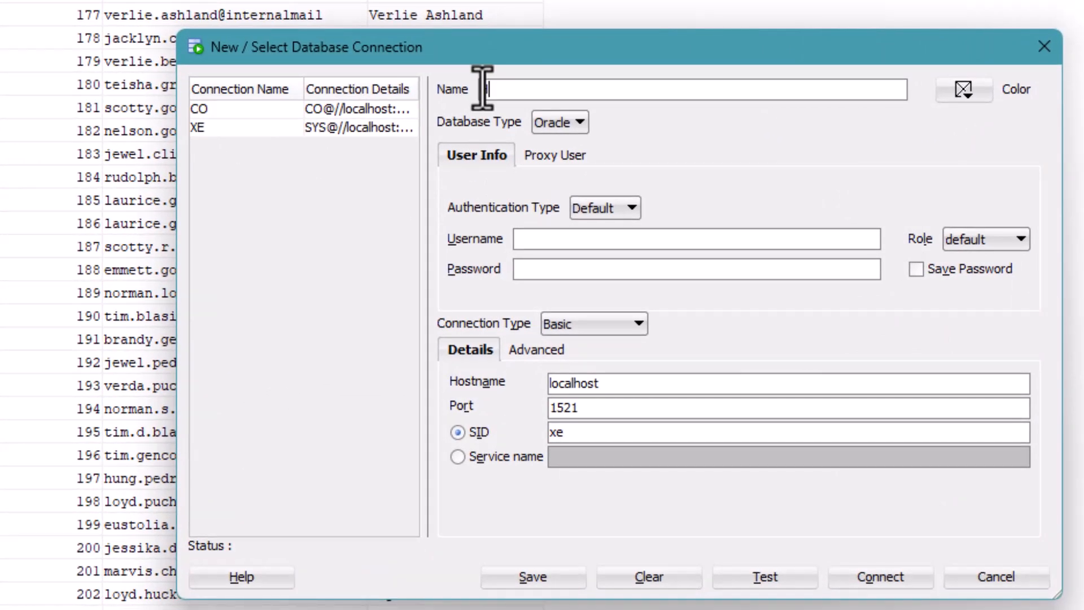
pyautogui.click(553, 240)
pyautogui.write('HR')
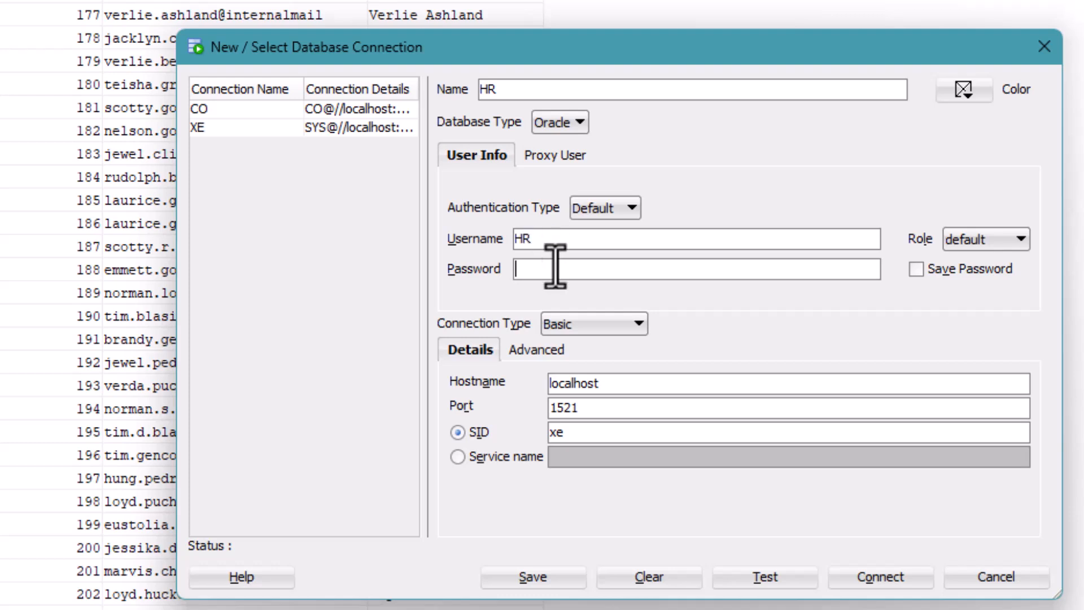
pyautogui.write('hracle')
pyautogui.click(556, 408)
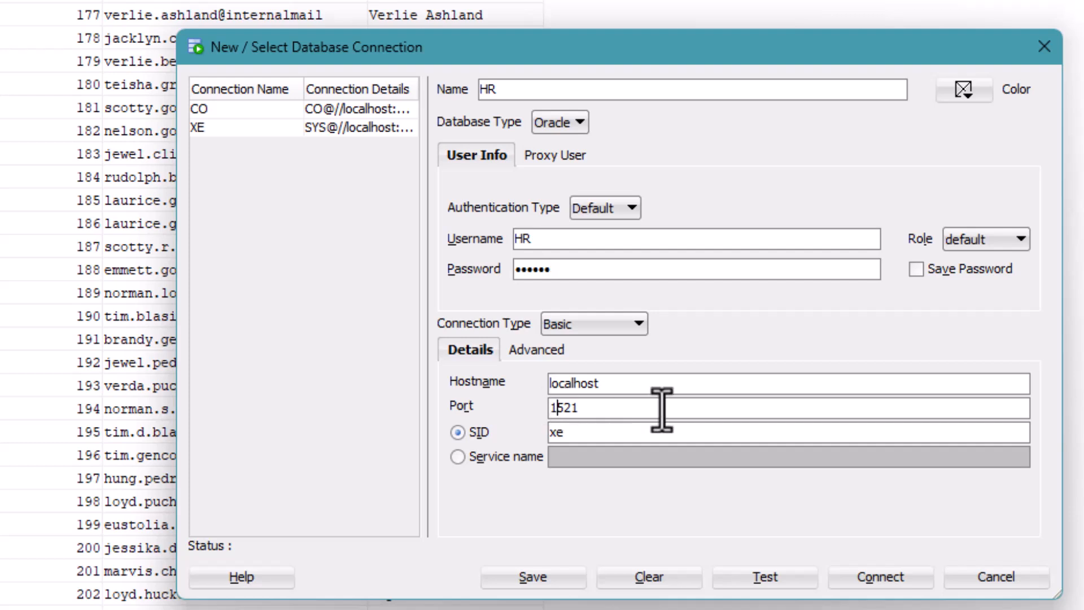
pyautogui.write('1')
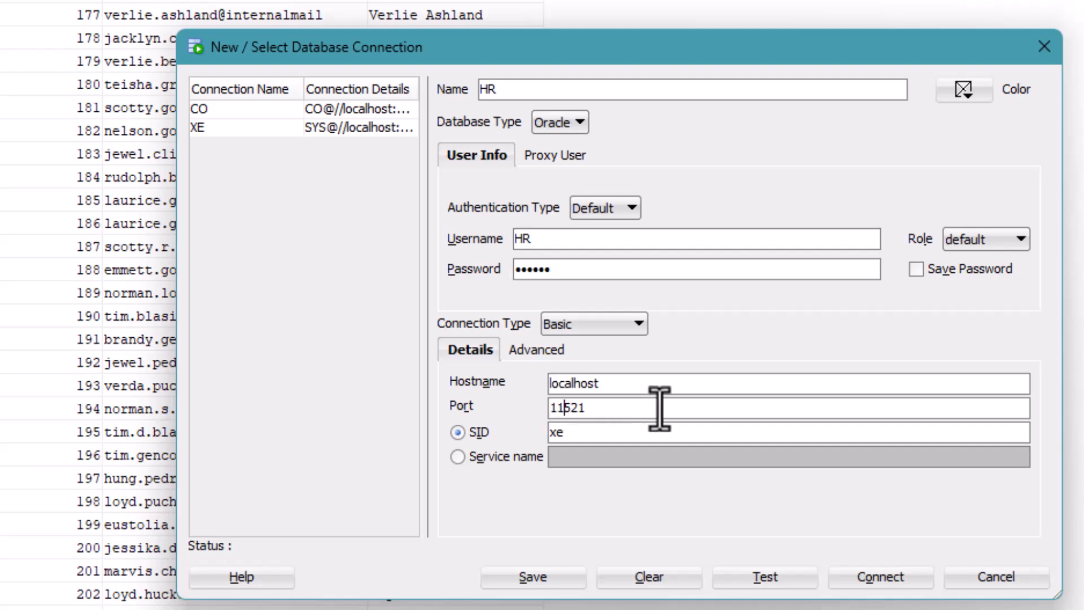
# - Use service name XEPDB1, test successfully, save the password, and connect as HR
pyautogui.click(458, 457)
pyautogui.click(568, 458)
pyautogui.write('X')
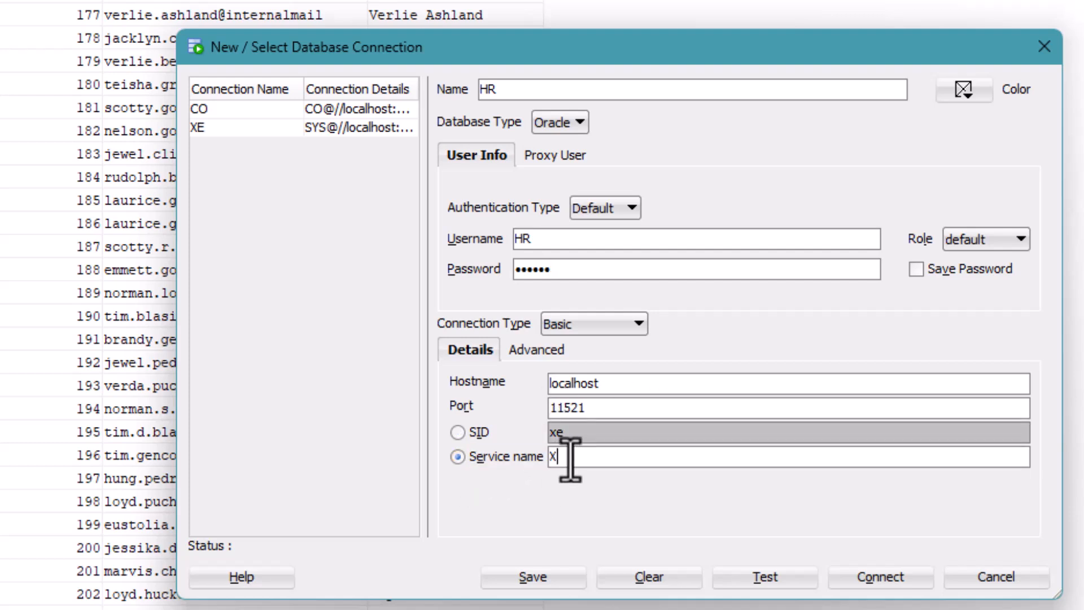
pyautogui.write('EPDB1')
pyautogui.click(769, 572)
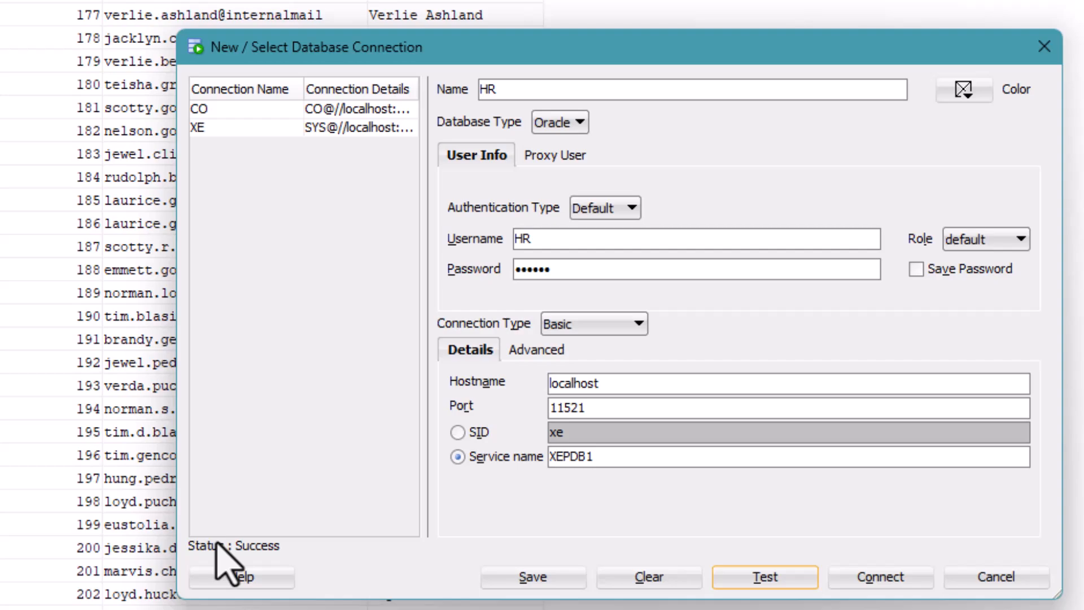
pyautogui.click(916, 269)
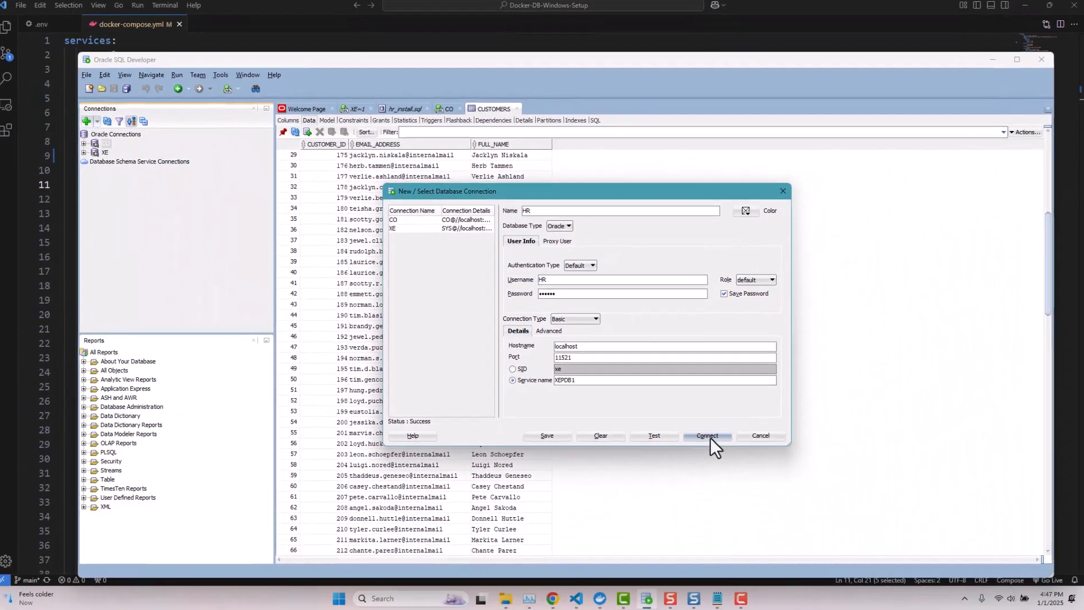
pyautogui.click(765, 481)
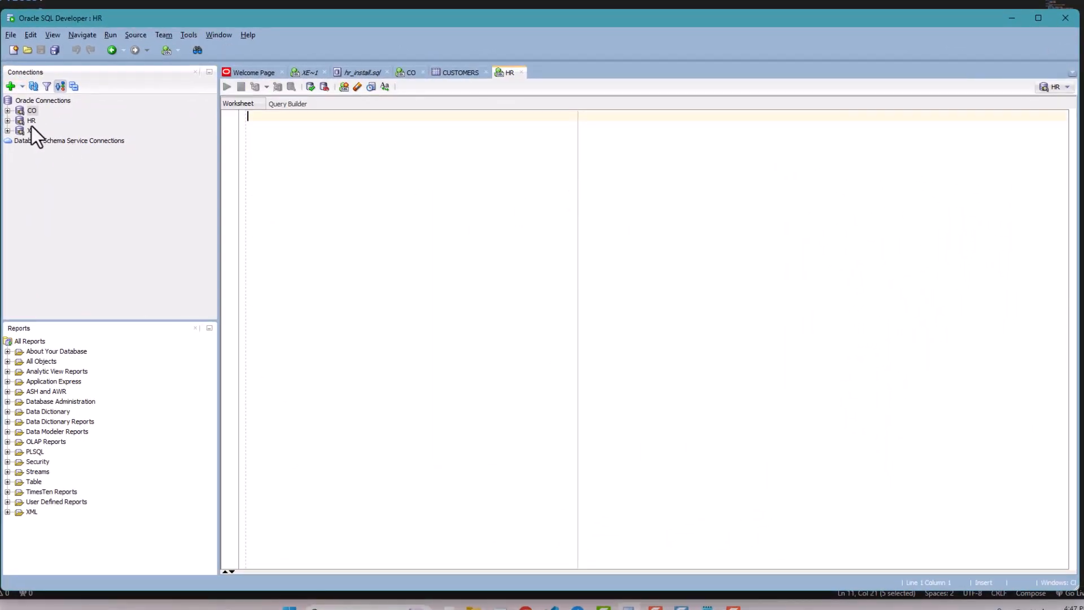
# - Browse the HR tables COUNTRIES, JOB_HISTORY, JOBS, LOCATIONS and REGIONS, then collapse HR
pyautogui.click(8, 121)
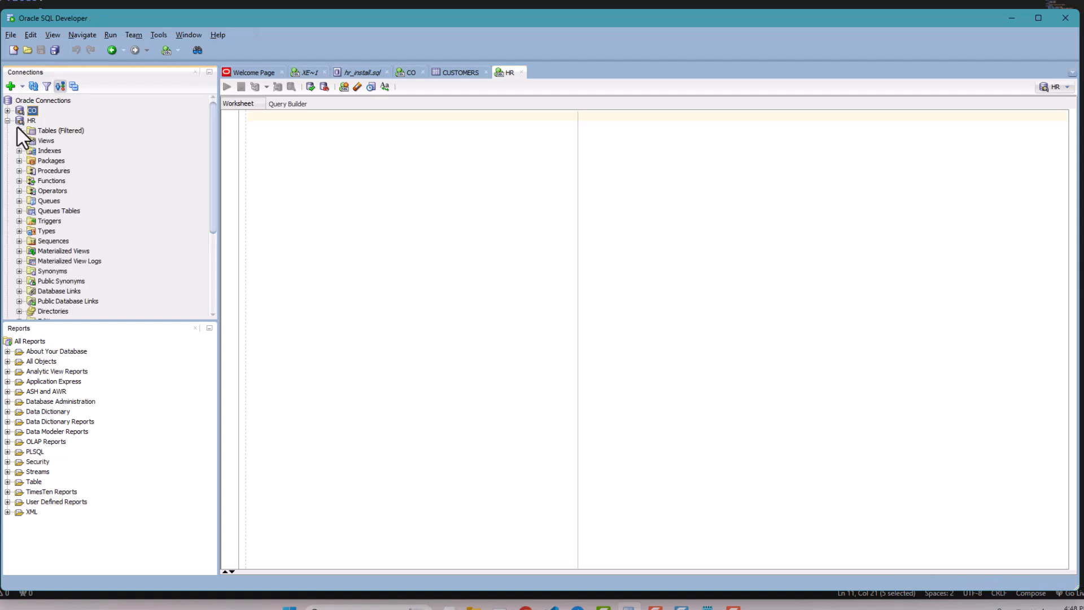
pyautogui.click(18, 131)
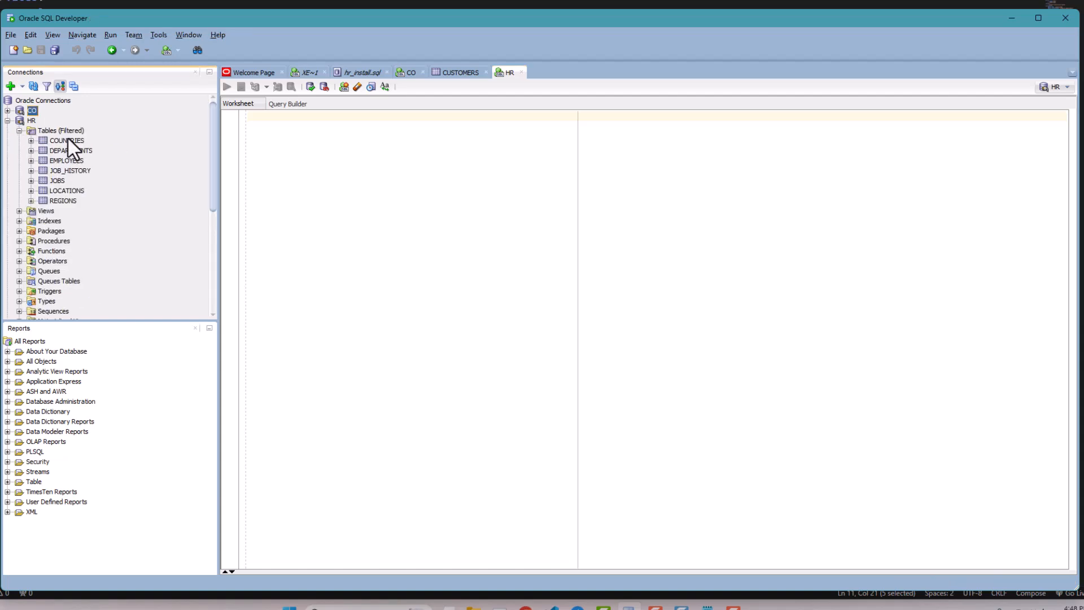
pyautogui.click(67, 140)
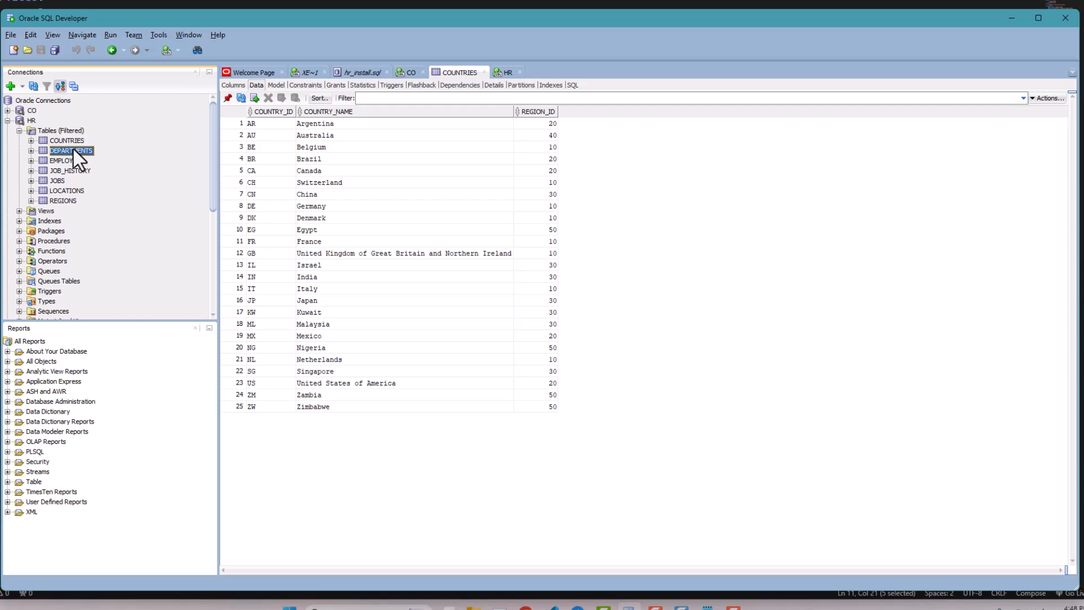
pyautogui.click(69, 170)
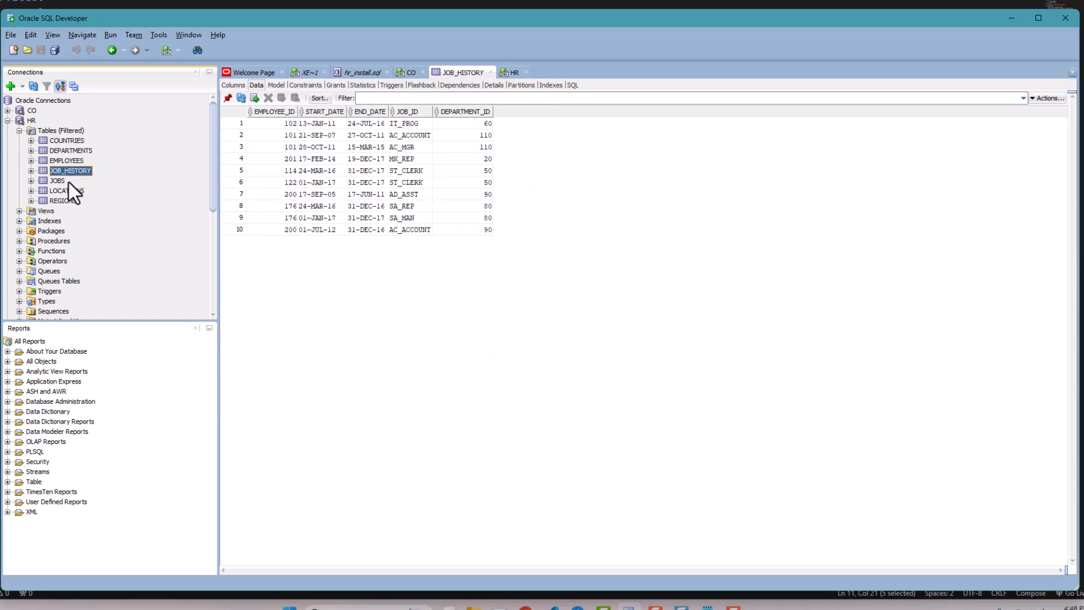
pyautogui.click(69, 181)
pyautogui.click(63, 190)
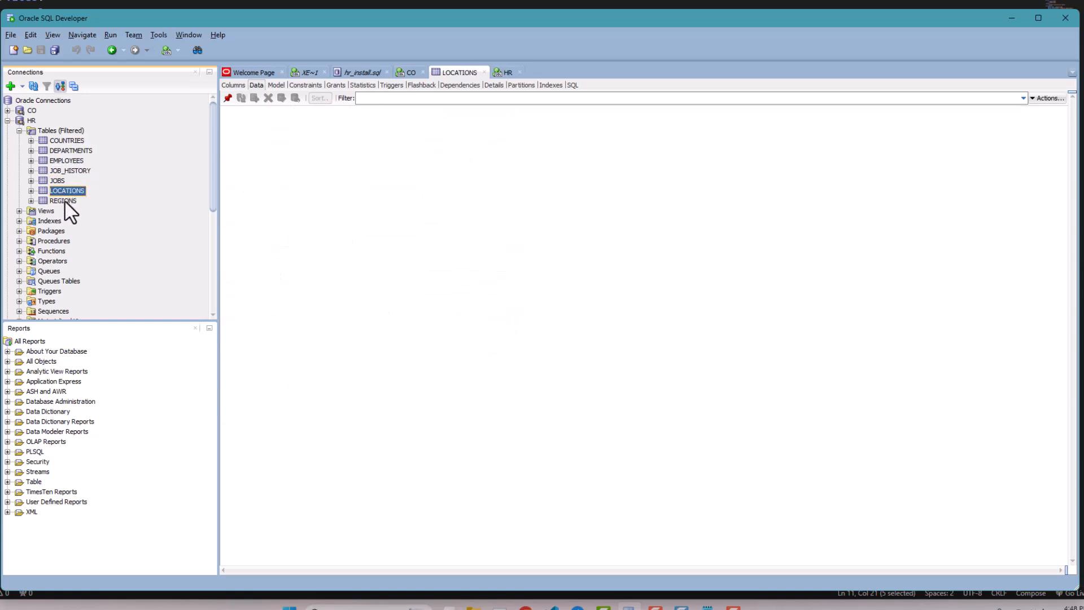
pyautogui.click(63, 201)
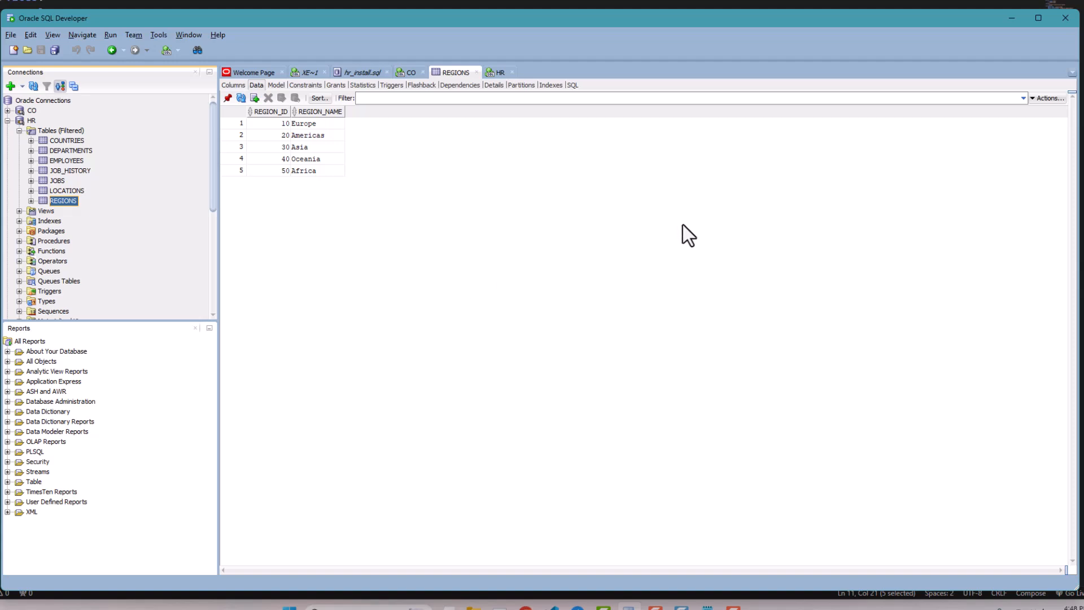
pyautogui.click(7, 121)
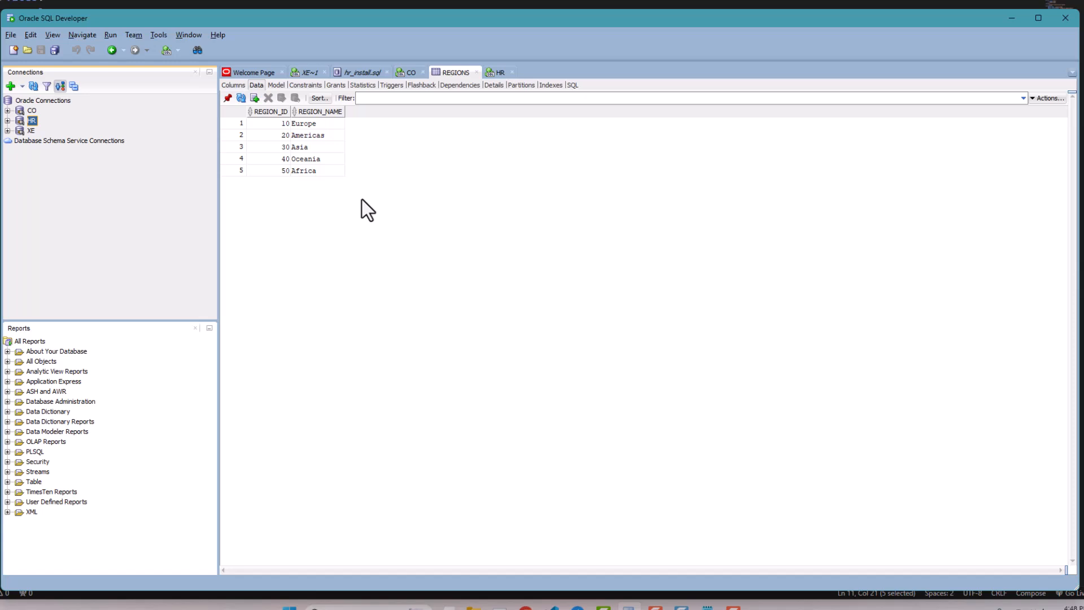
# - Disconnect the CO connection and then connect it again
pyautogui.rightClick(21, 115)
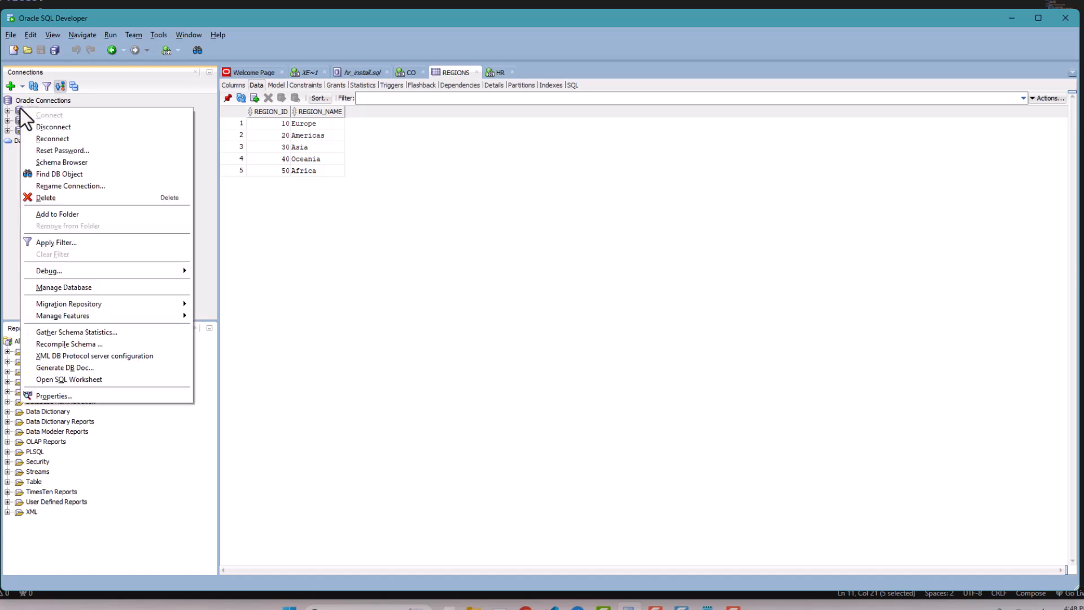
pyautogui.click(57, 129)
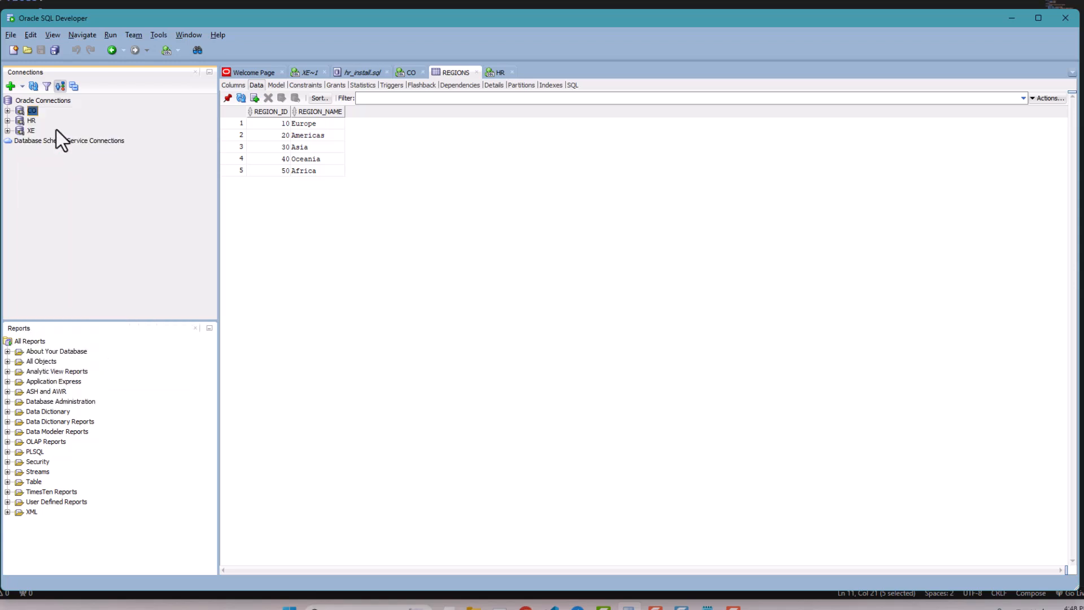
pyautogui.rightClick(18, 111)
pyautogui.click(31, 116)
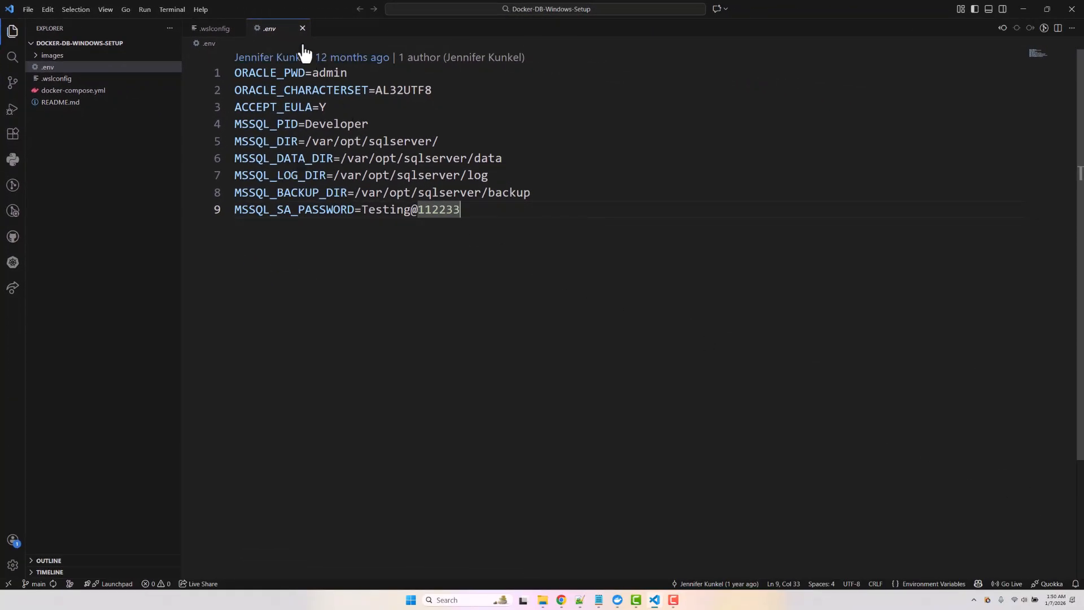
# - Close the Docker-DB-Windows-Setup folder via File > Close Folder, leaving the Welcome page
pyautogui.click(29, 9)
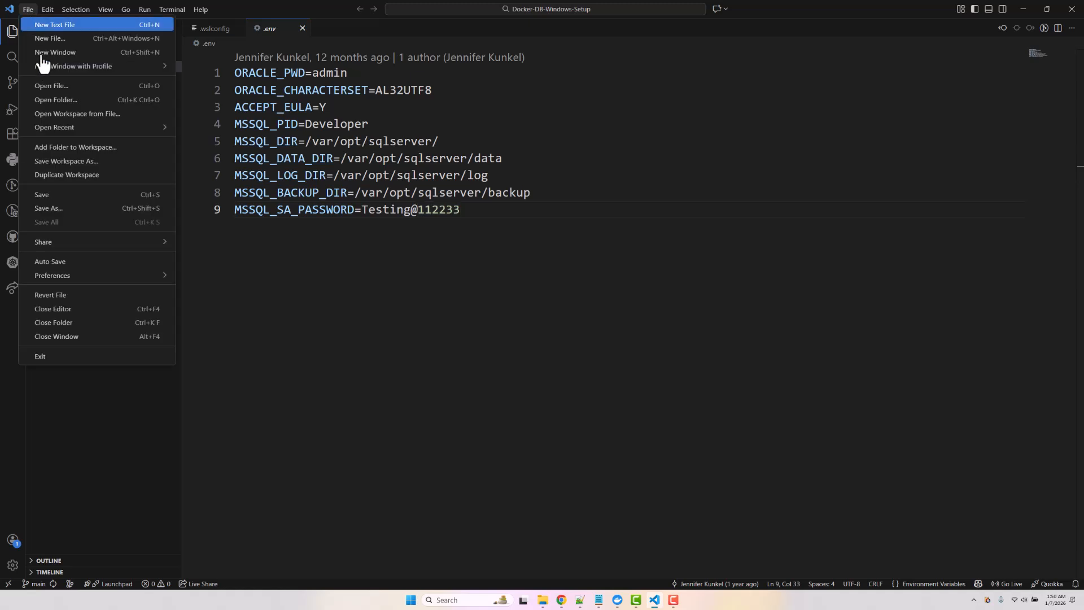
pyautogui.click(68, 322)
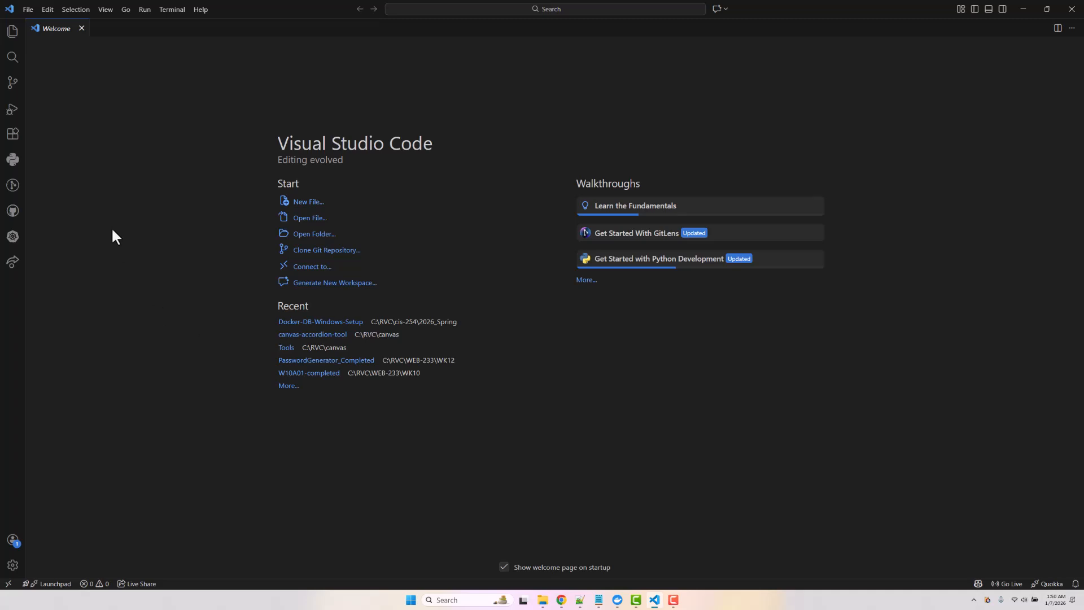
pyautogui.click(10, 138)
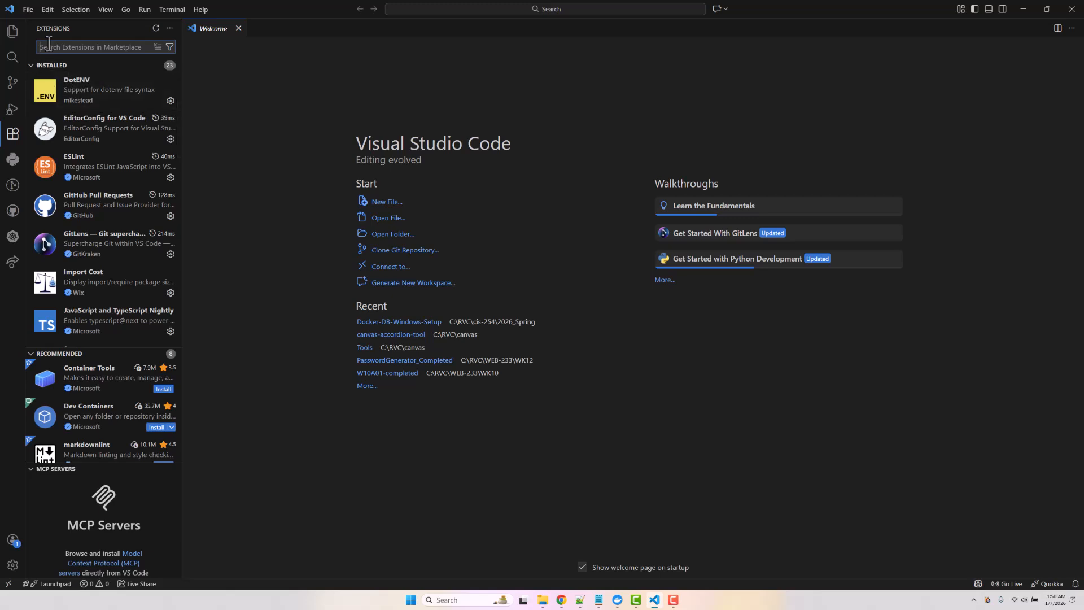
# - Search 'SQL DE', install the Oracle SQL Developer Extension, and open its SQL Developer panel
pyautogui.write('s')
pyautogui.write('QL DE')
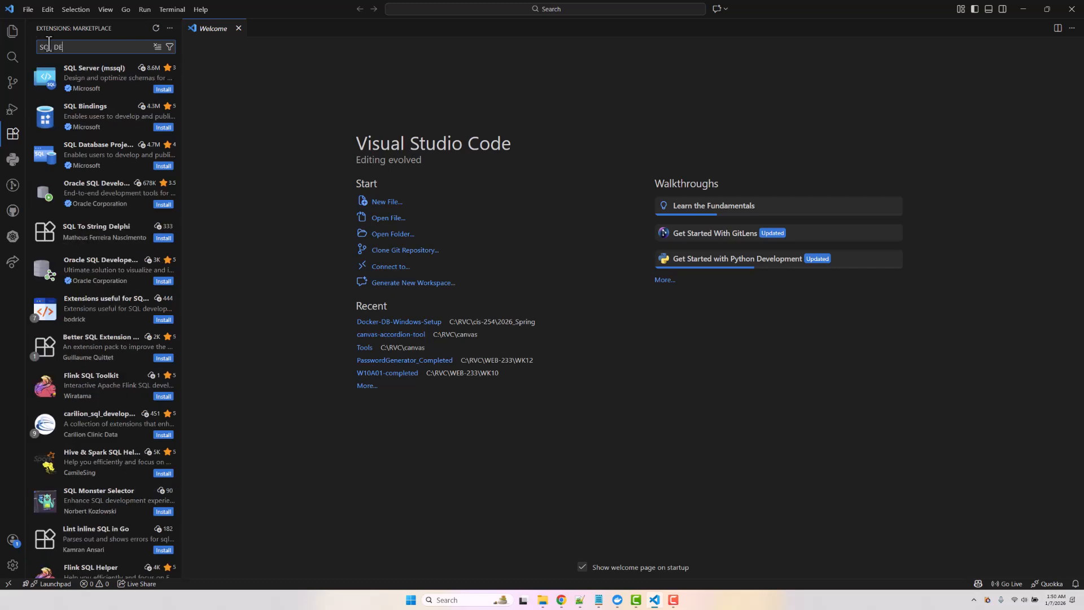
pyautogui.click(90, 197)
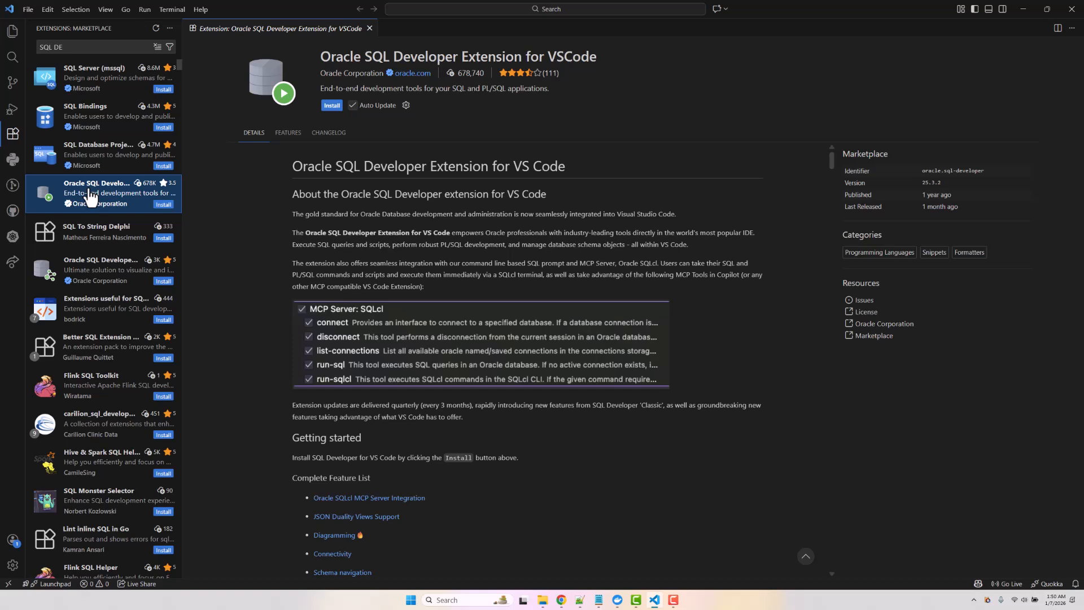
pyautogui.click(162, 205)
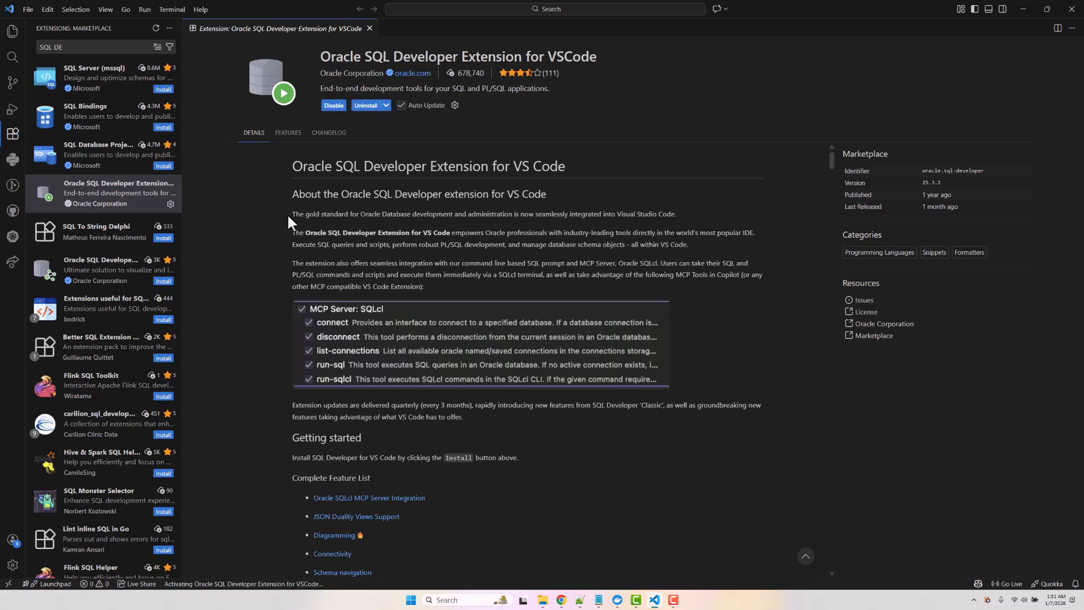
pyautogui.click(156, 29)
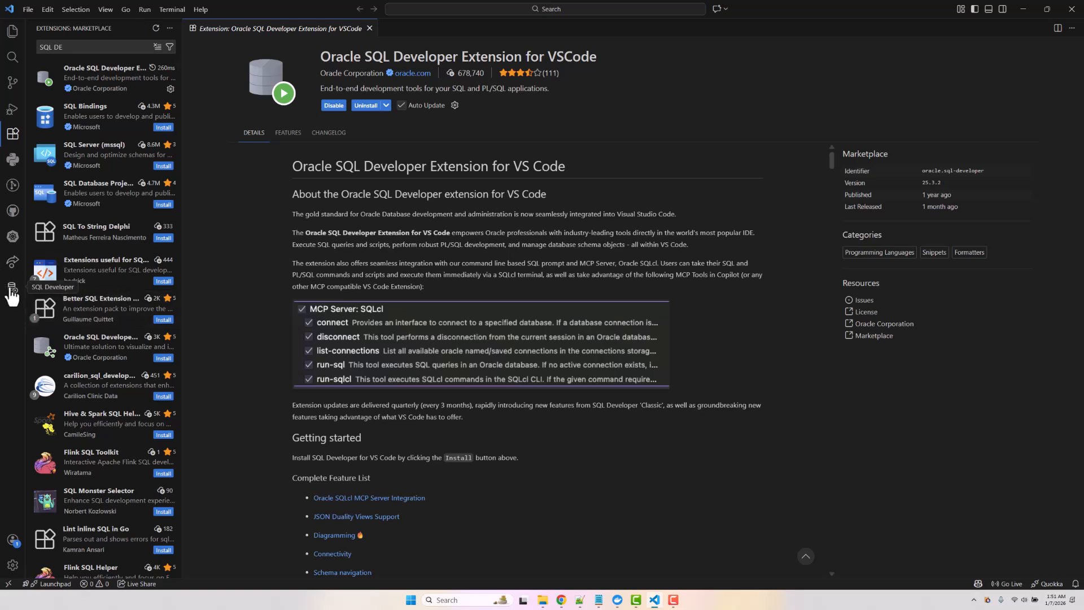
pyautogui.click(11, 292)
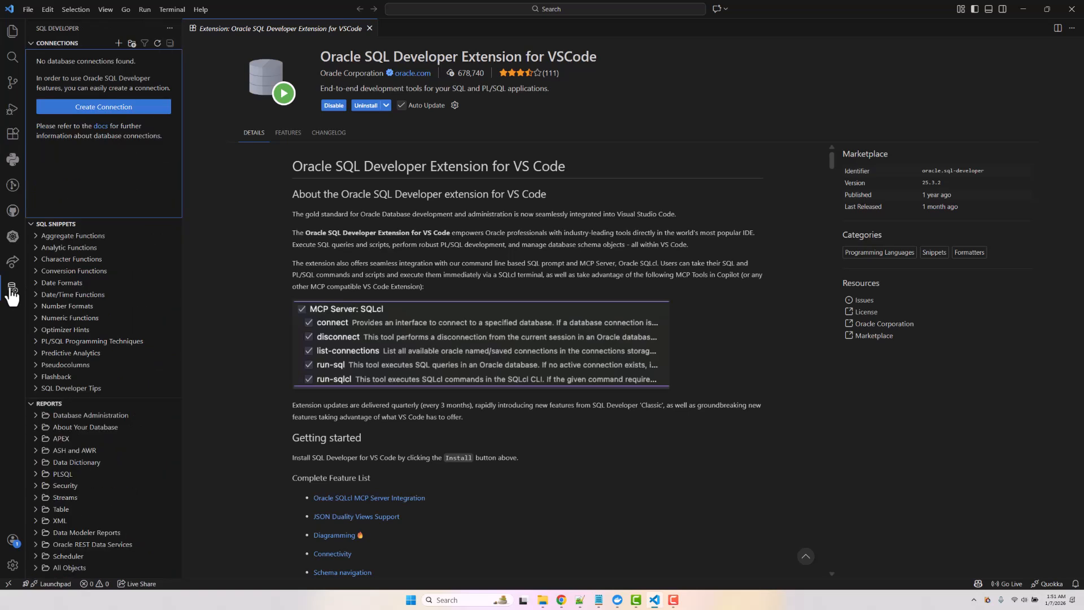
pyautogui.click(370, 28)
# - Create a new connection named CO with username CO and its password
pyautogui.click(90, 108)
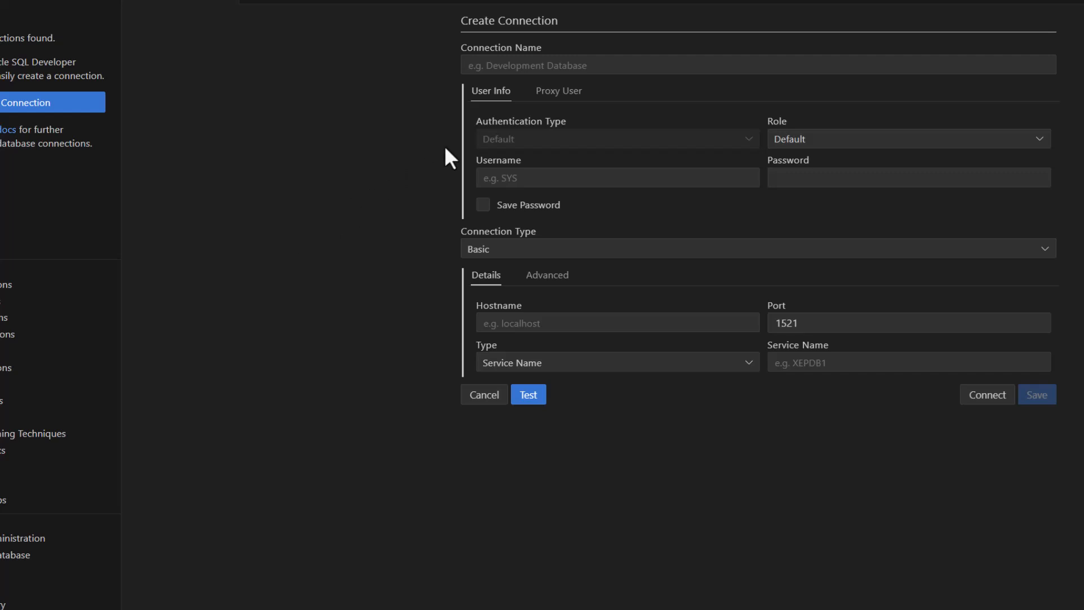
pyautogui.click(512, 64)
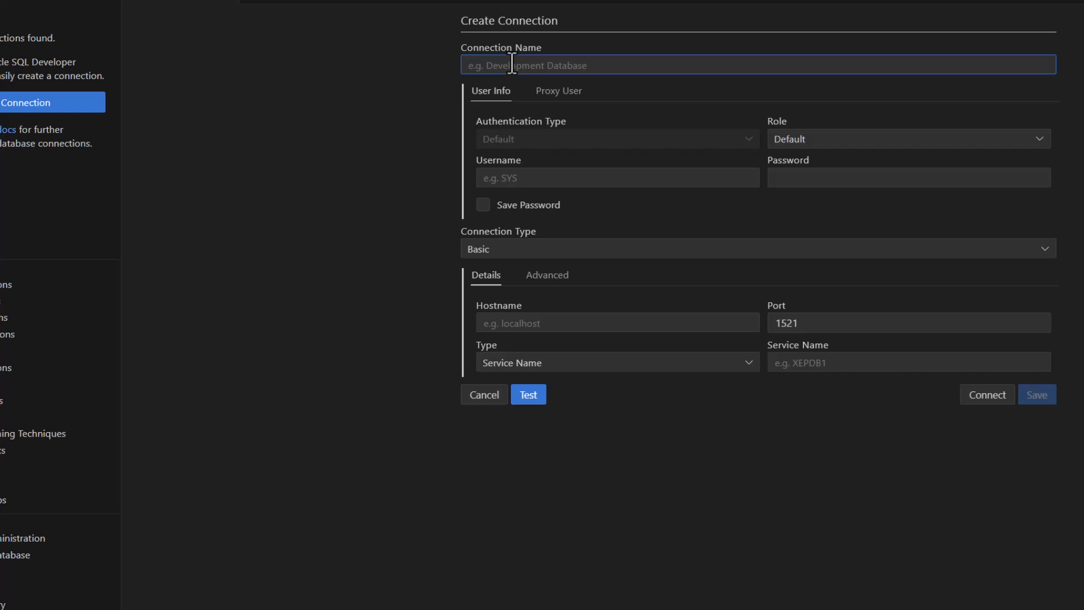
pyautogui.write('CO')
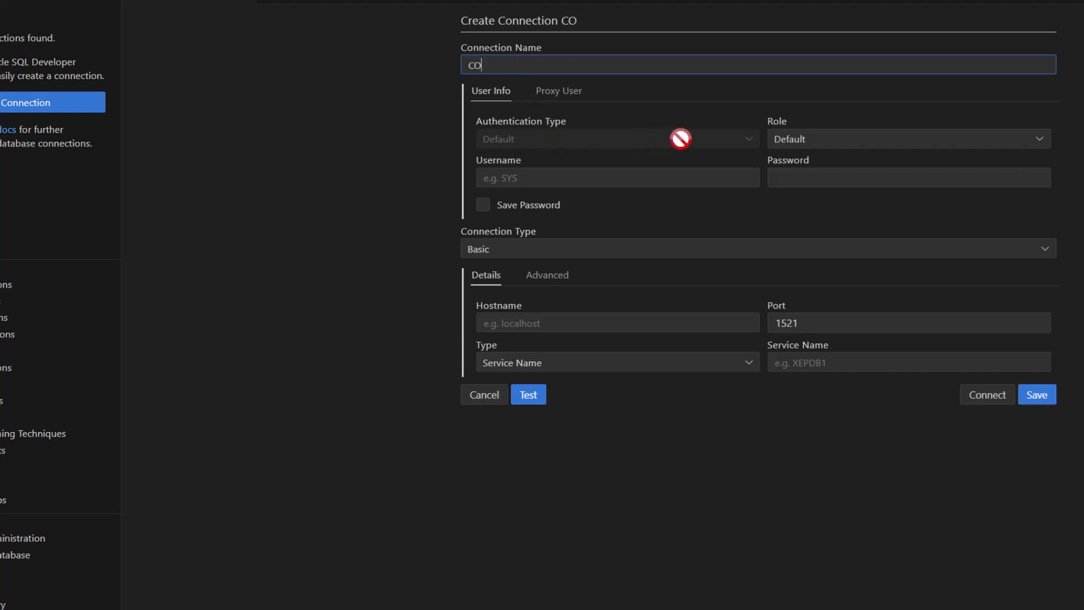
pyautogui.click(636, 177)
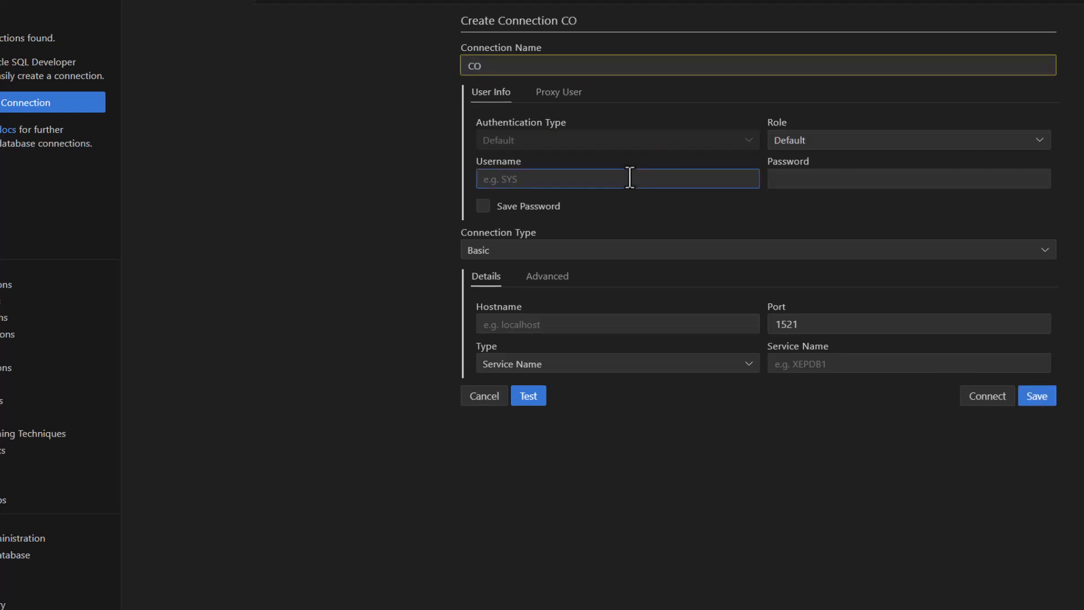
pyautogui.write('CO')
pyautogui.click(773, 178)
pyautogui.write('CO')
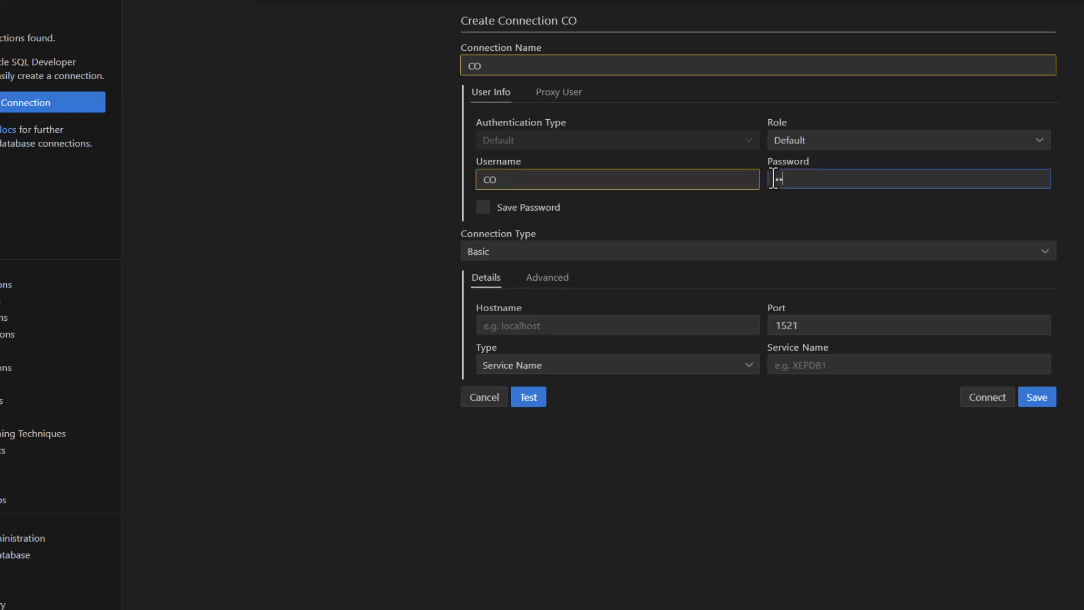
pyautogui.write('acle')
# - Set host localhost, port 11521, service XEPDB1, test, remember the password, and save
pyautogui.click(506, 326)
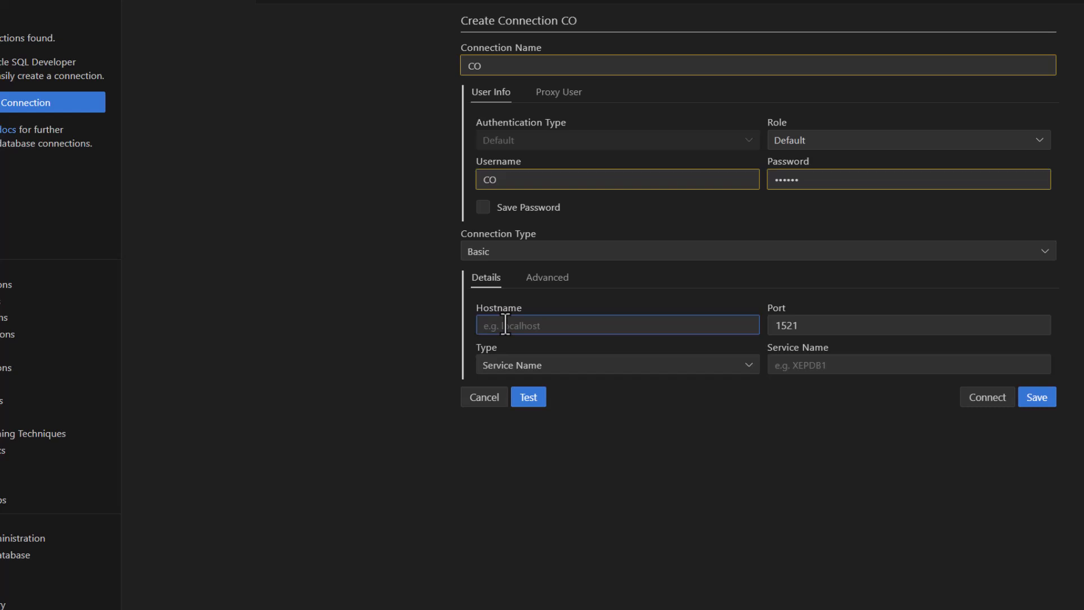
pyautogui.write('localhost')
pyautogui.click(773, 325)
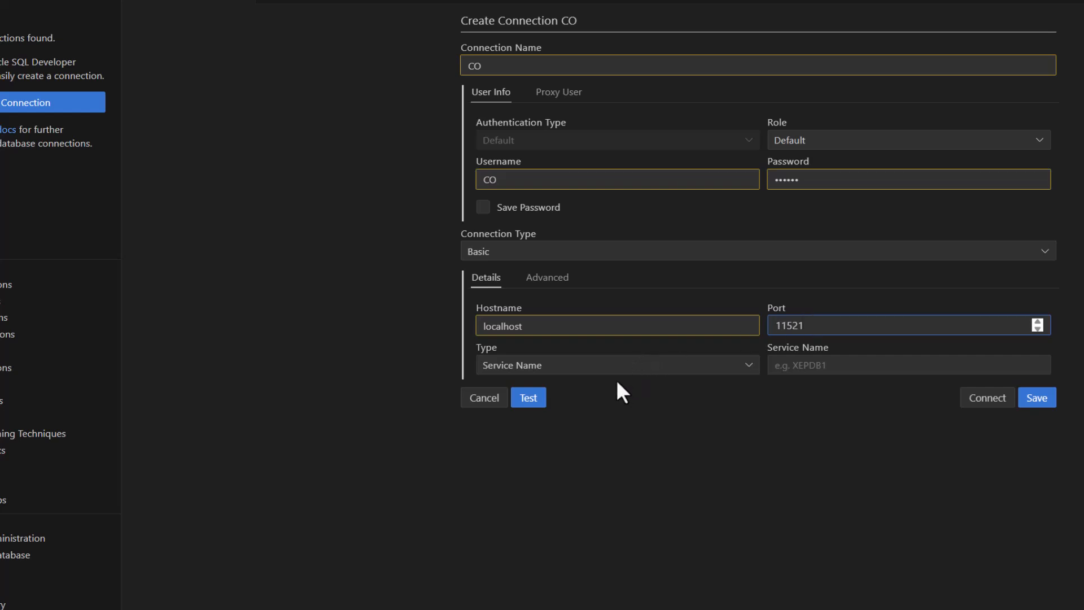
pyautogui.click(818, 365)
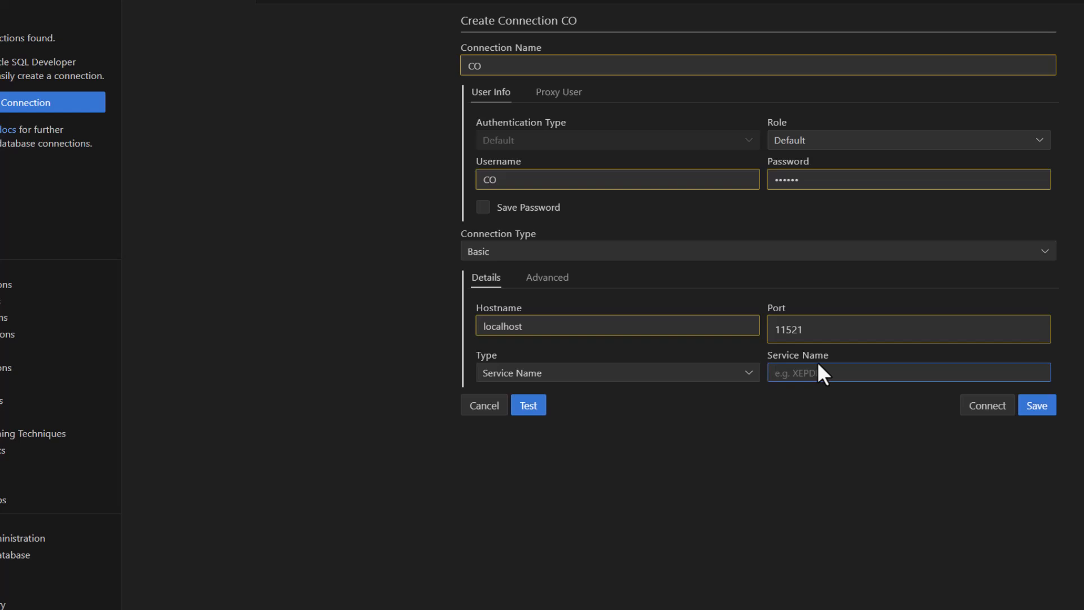
pyautogui.write('XEPDB1')
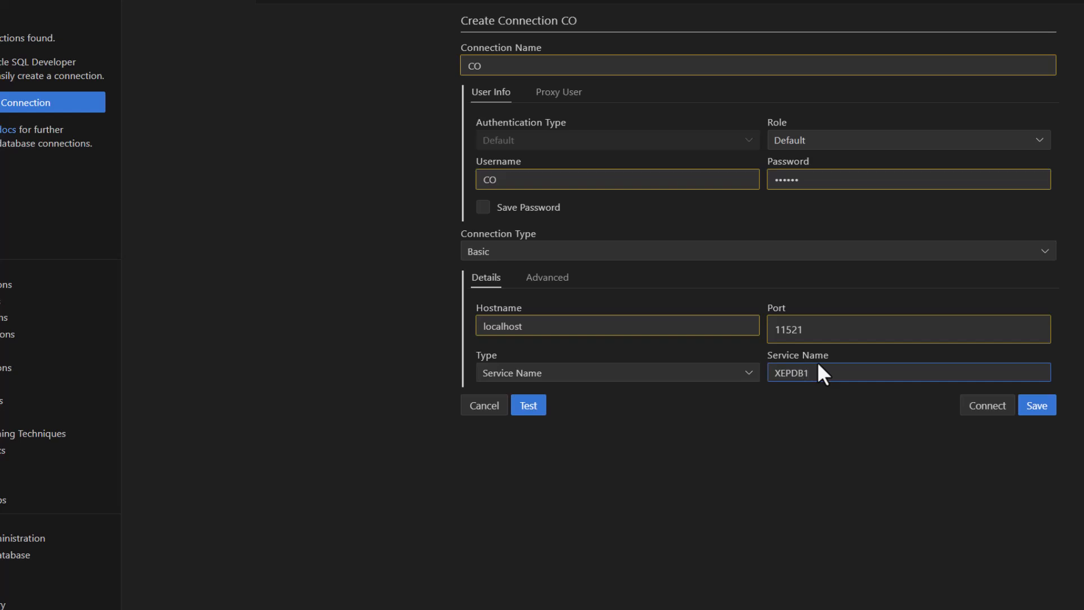
pyautogui.click(529, 406)
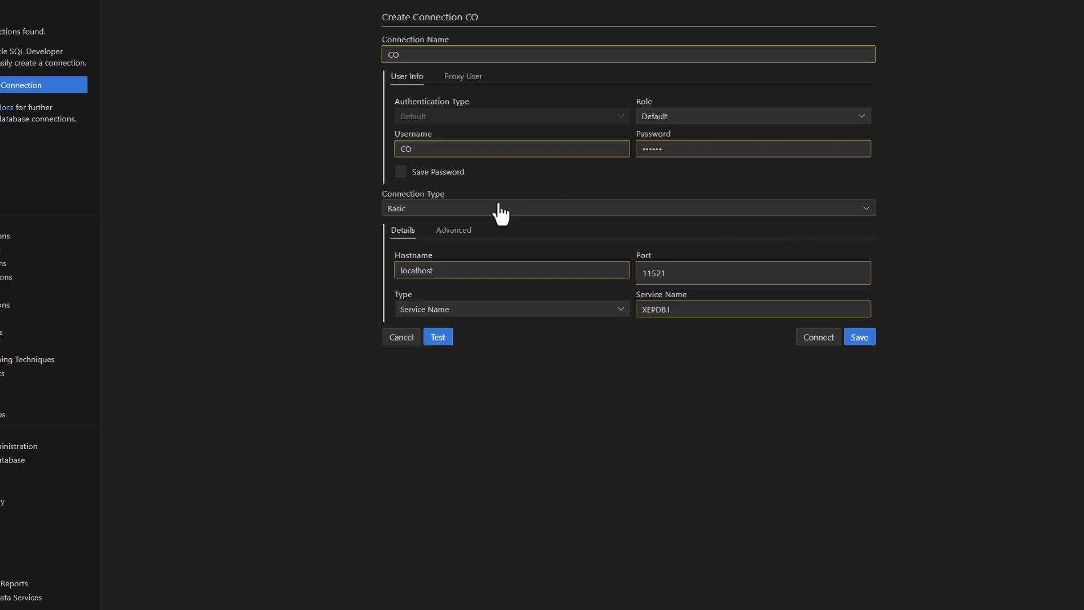
pyautogui.click(401, 174)
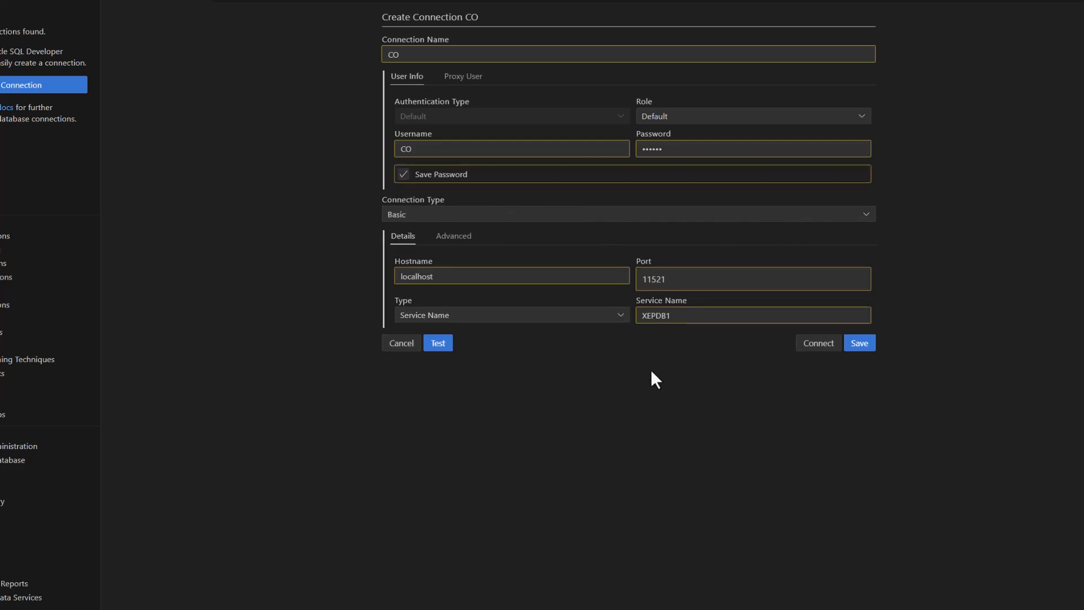
pyautogui.click(860, 344)
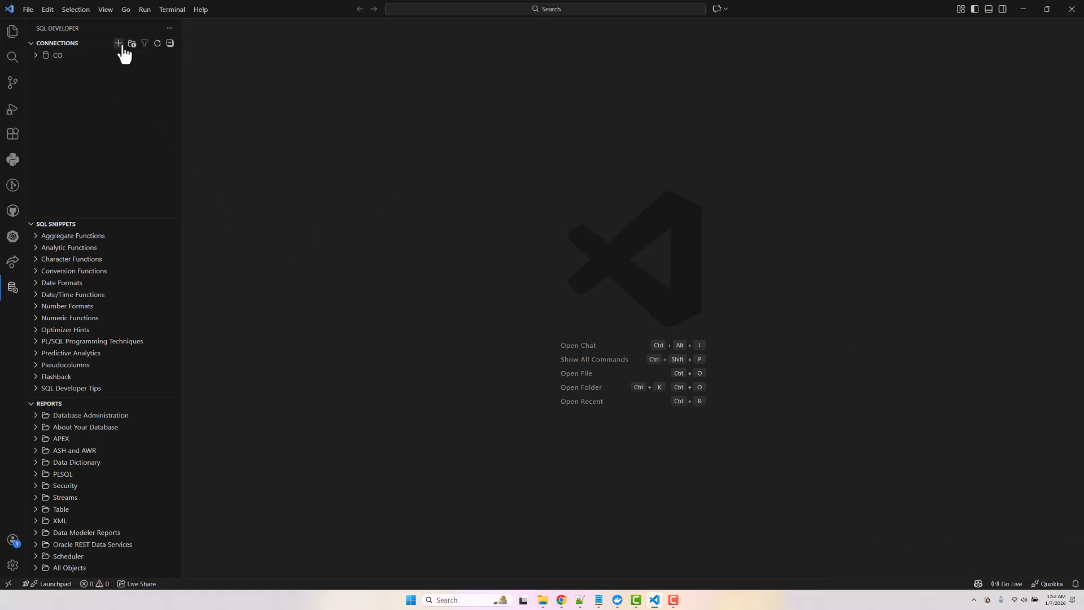
# - Add a new connection named HR with username HR and its password
pyautogui.click(119, 43)
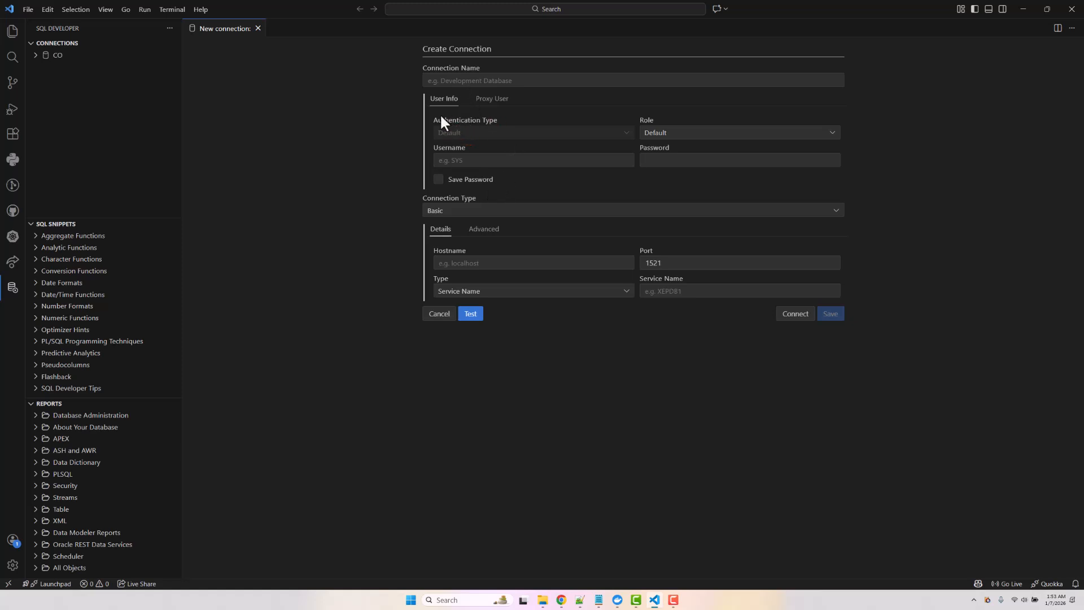
pyautogui.click(444, 83)
pyautogui.write('HR')
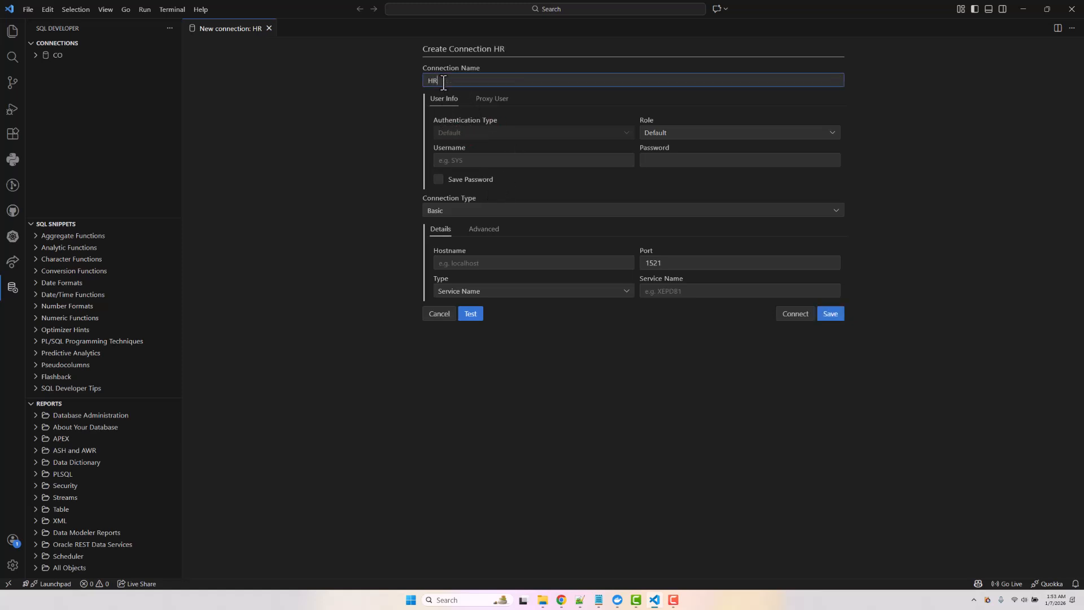
pyautogui.click(455, 161)
pyautogui.write('HR')
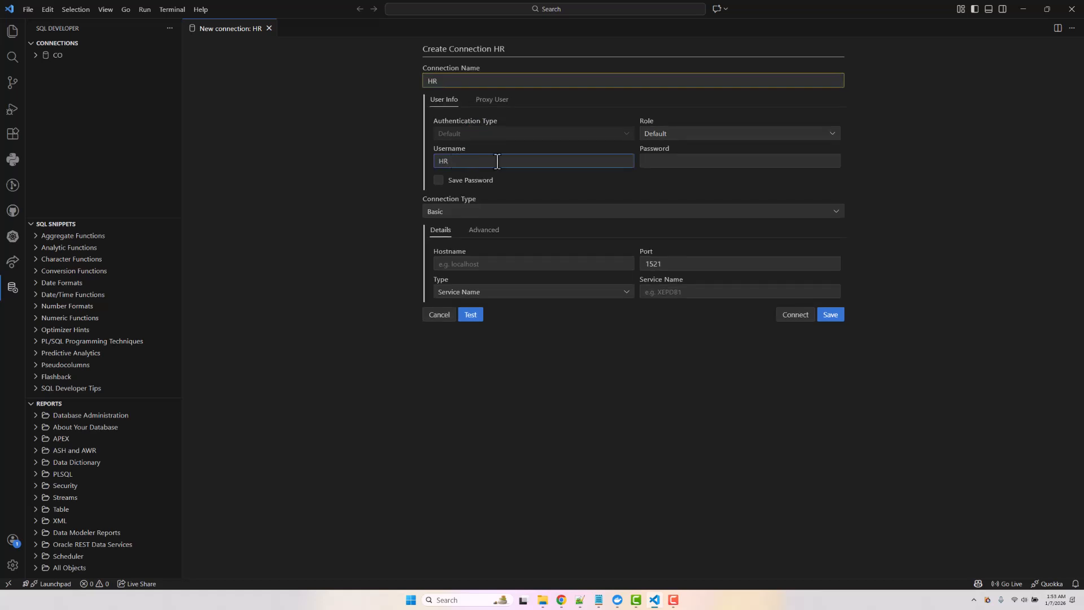
pyautogui.click(665, 163)
pyautogui.write('oracle')
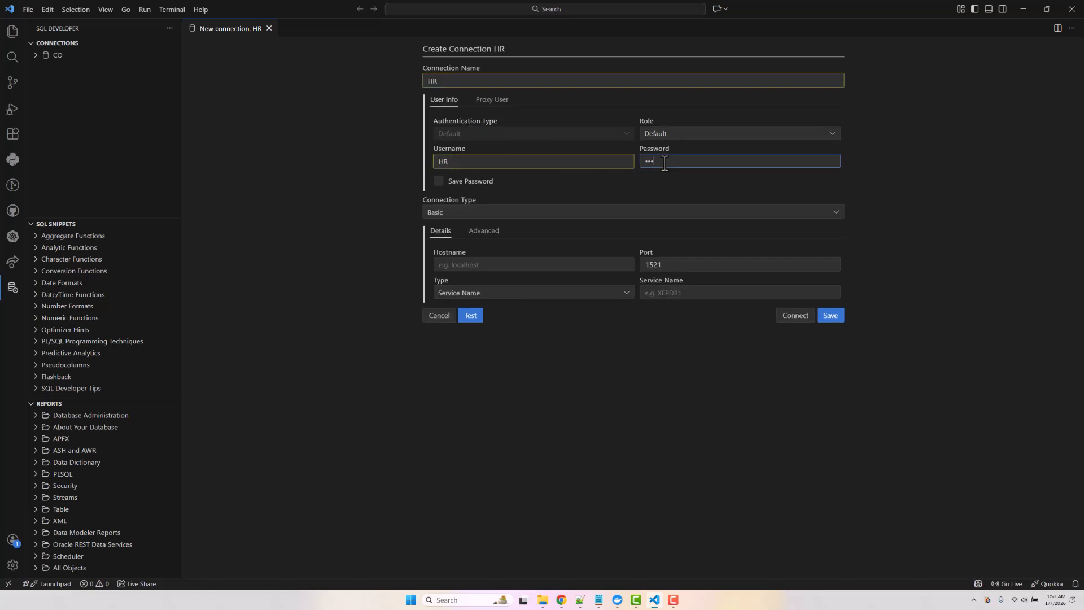
# - Set host localhost, port 11521, service XEPDB1, test successfully, and save the HR connection
pyautogui.click(472, 264)
pyautogui.write('l')
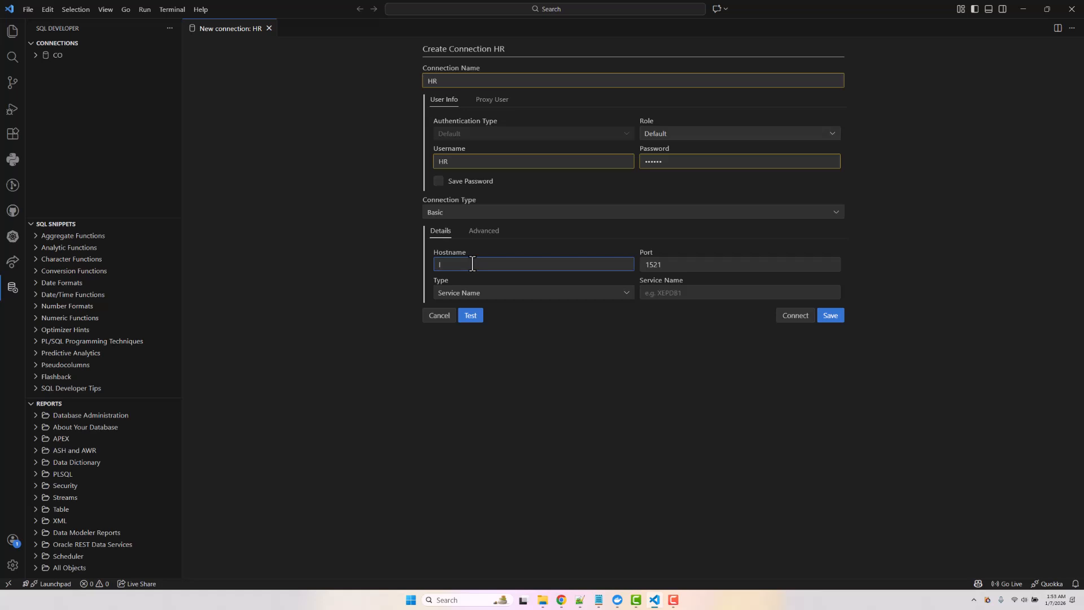
pyautogui.write('ocalhost')
pyautogui.click(649, 260)
pyautogui.write('1')
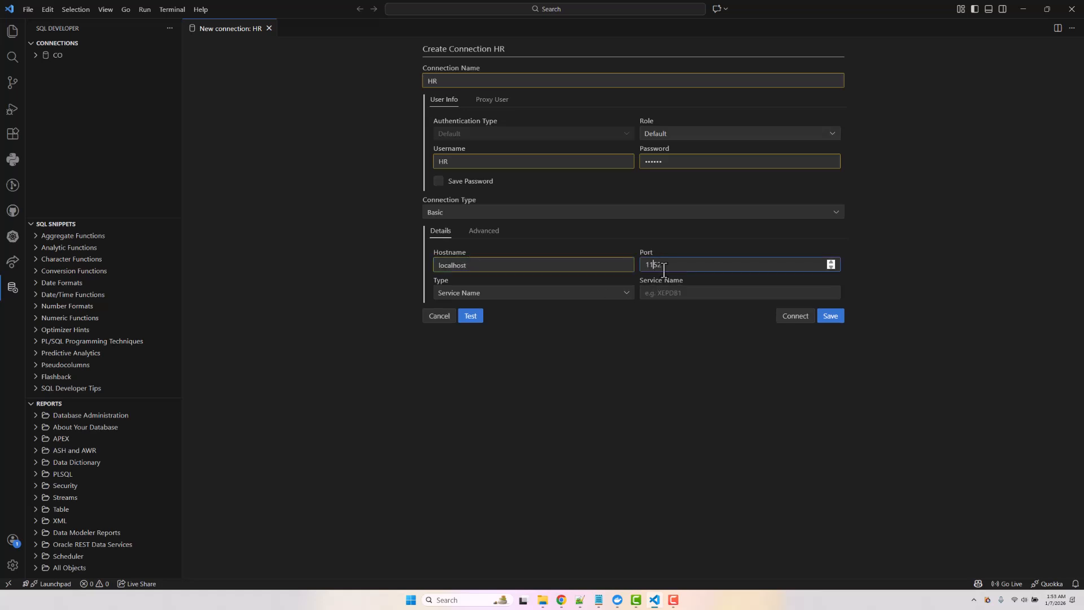
pyautogui.click(697, 294)
pyautogui.write('XEPDB1')
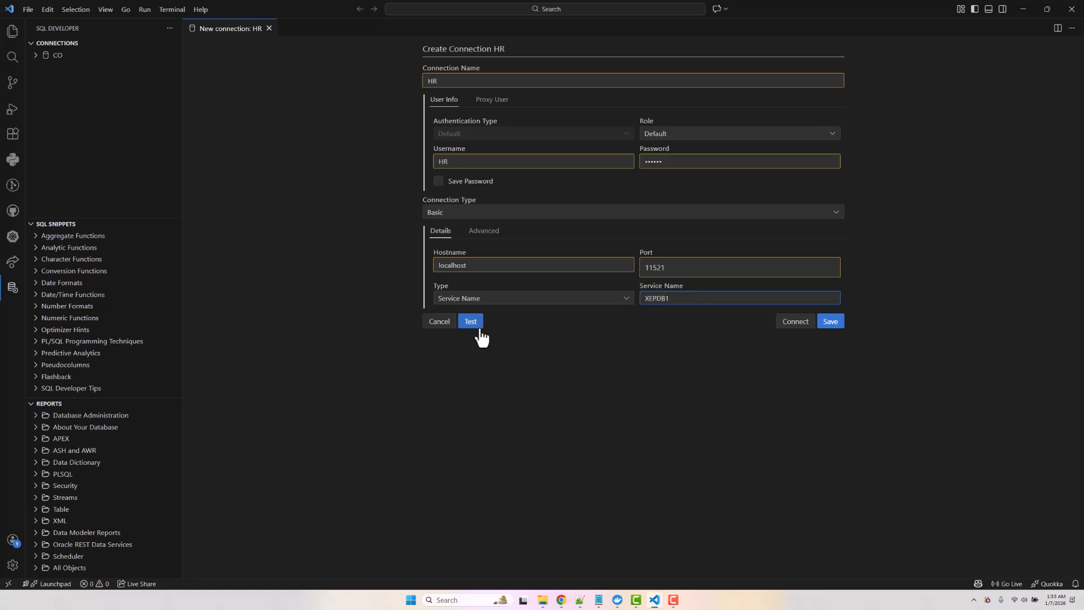
pyautogui.click(478, 327)
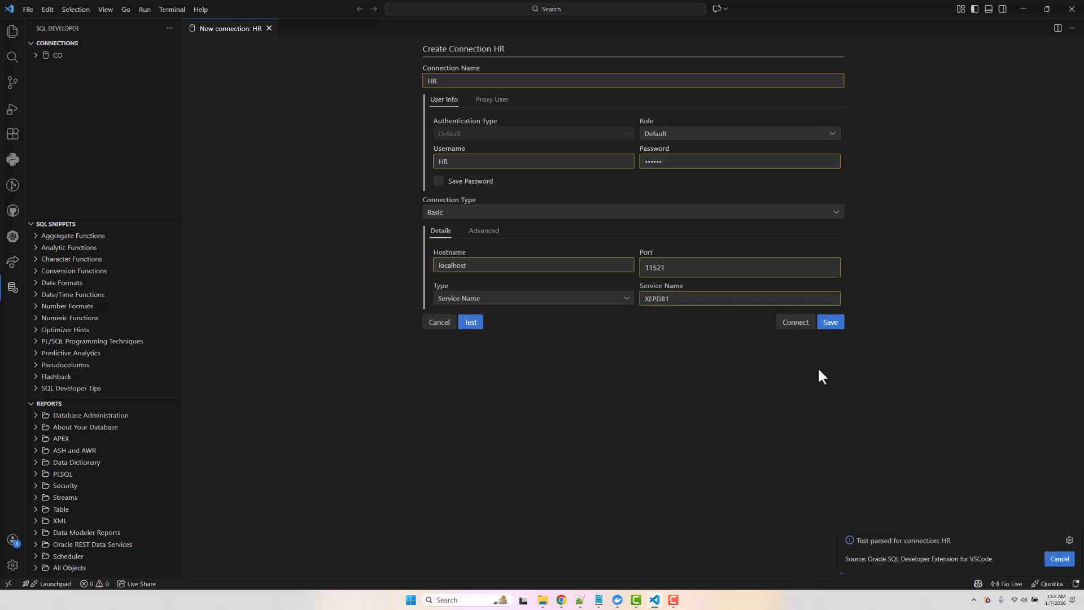
pyautogui.click(829, 325)
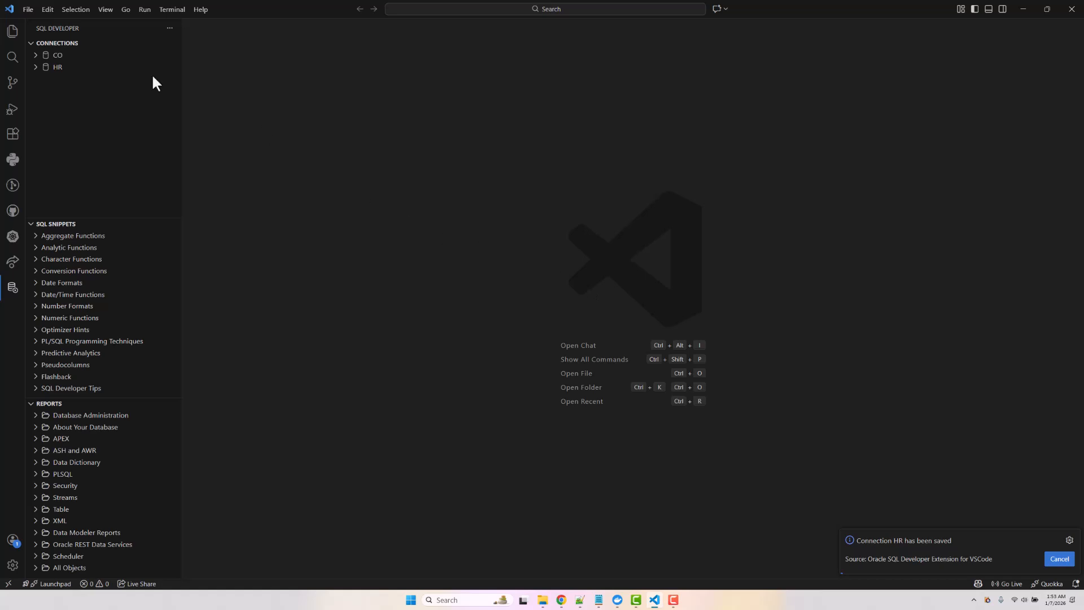
pyautogui.click(36, 55)
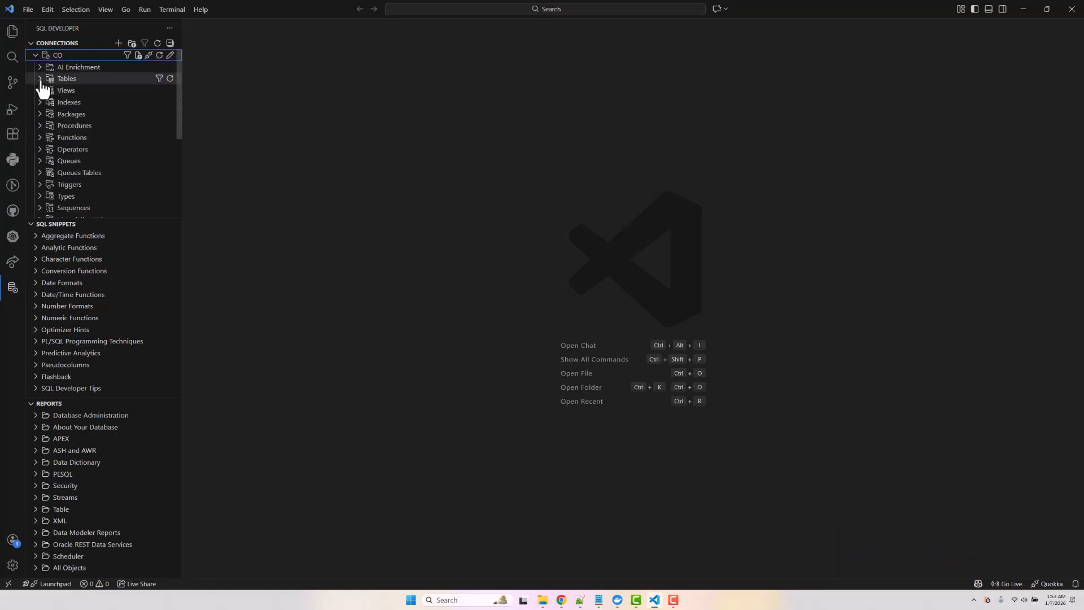
# - Expand CO > Tables and show CUSTOMERS' data: customer IDs, email addresses and full names
pyautogui.click(41, 80)
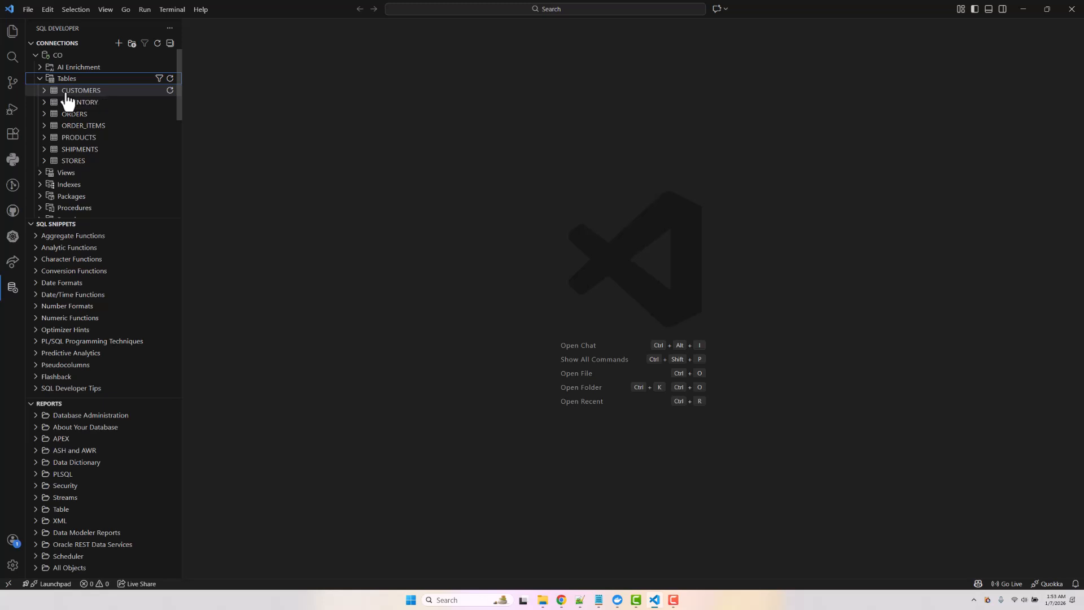
pyautogui.click(66, 92)
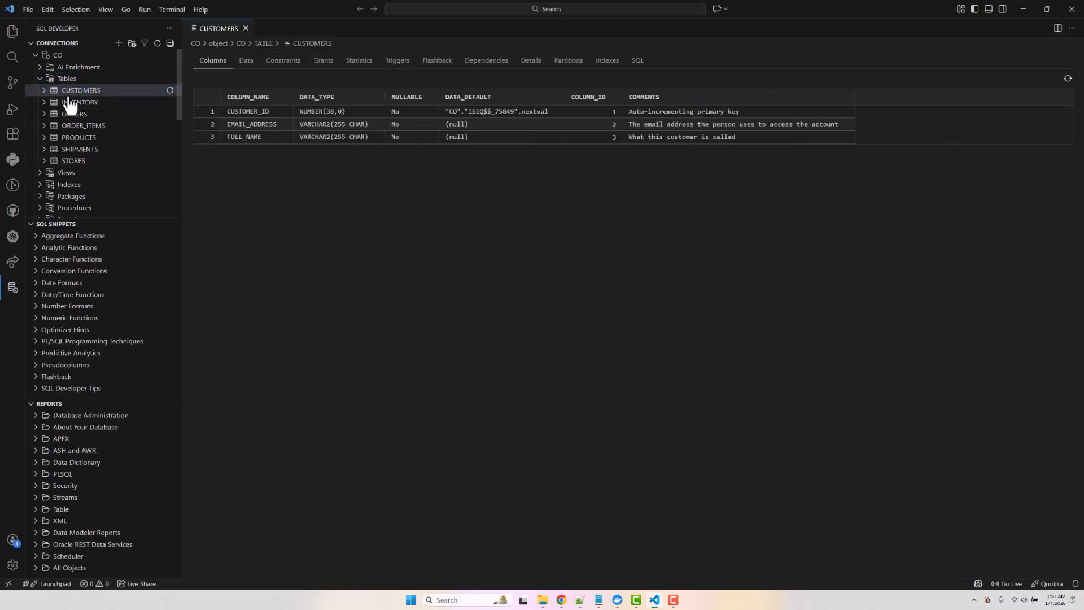
pyautogui.click(247, 61)
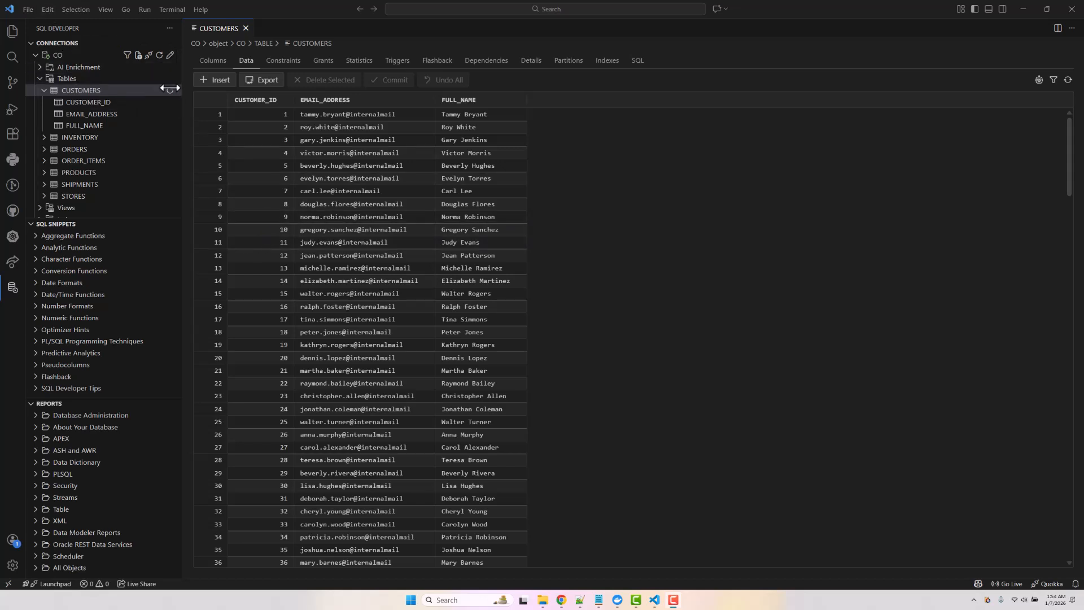
# - Open a SQL worksheet on CO and write SELECT * FROM CUSTOMERS; across two lines
pyautogui.rightClick(61, 59)
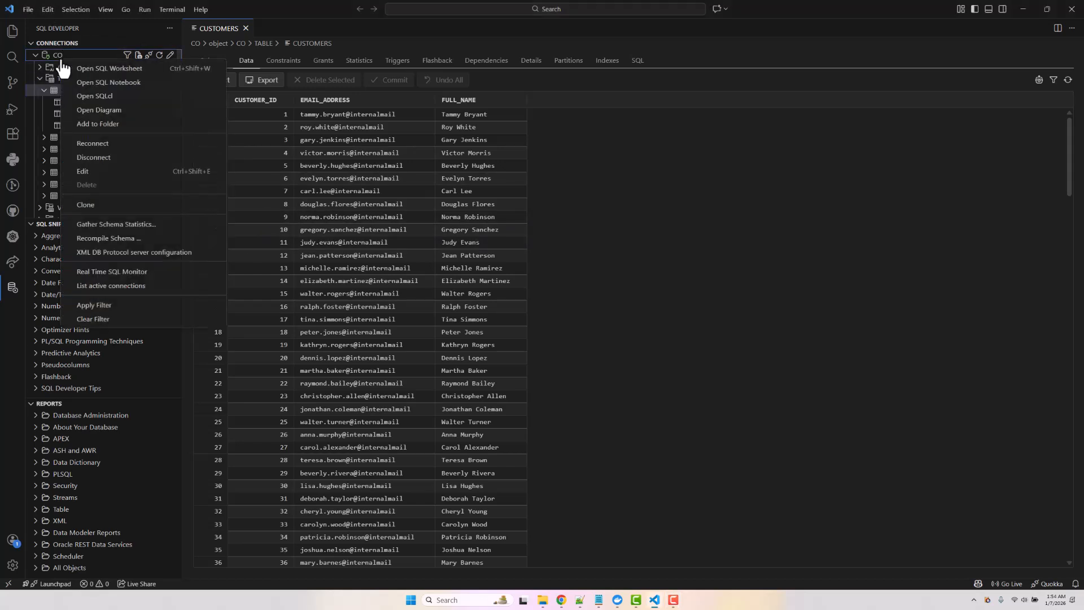
pyautogui.click(109, 68)
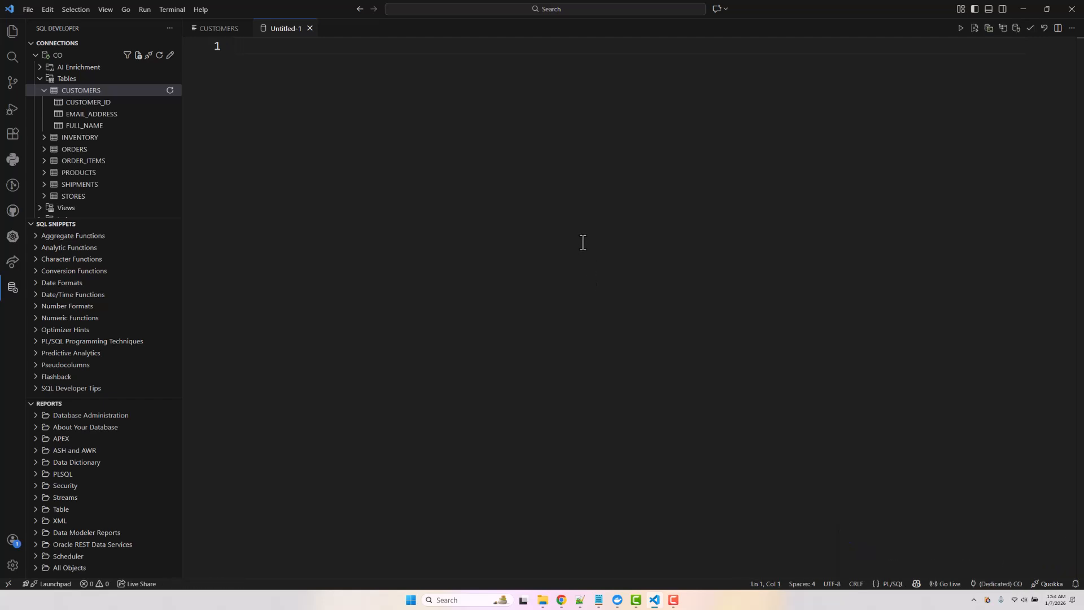
pyautogui.write('SELECT ')
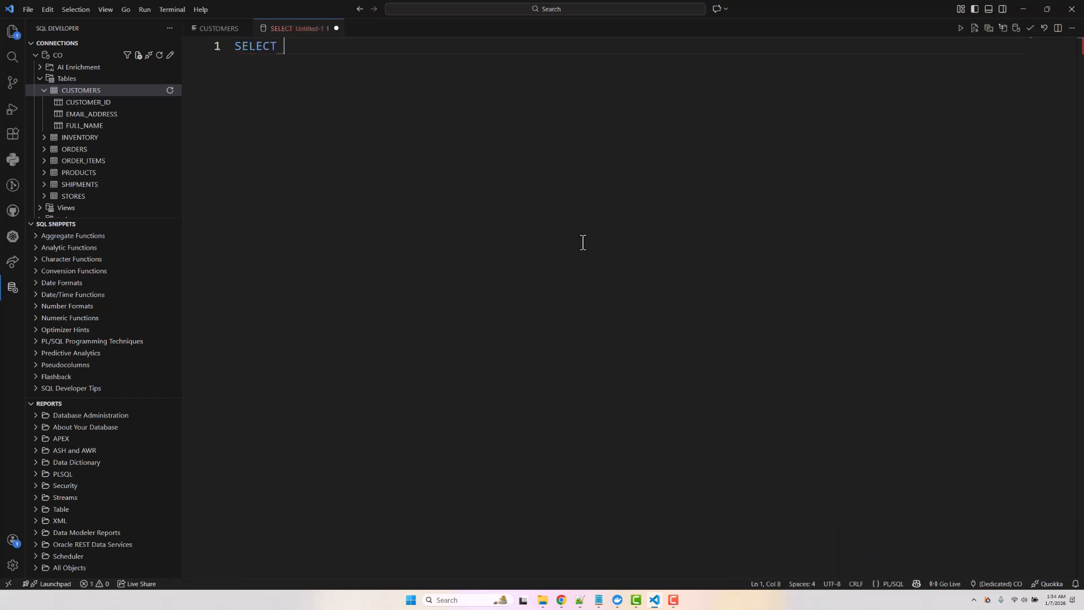
pyautogui.write('* FROM')
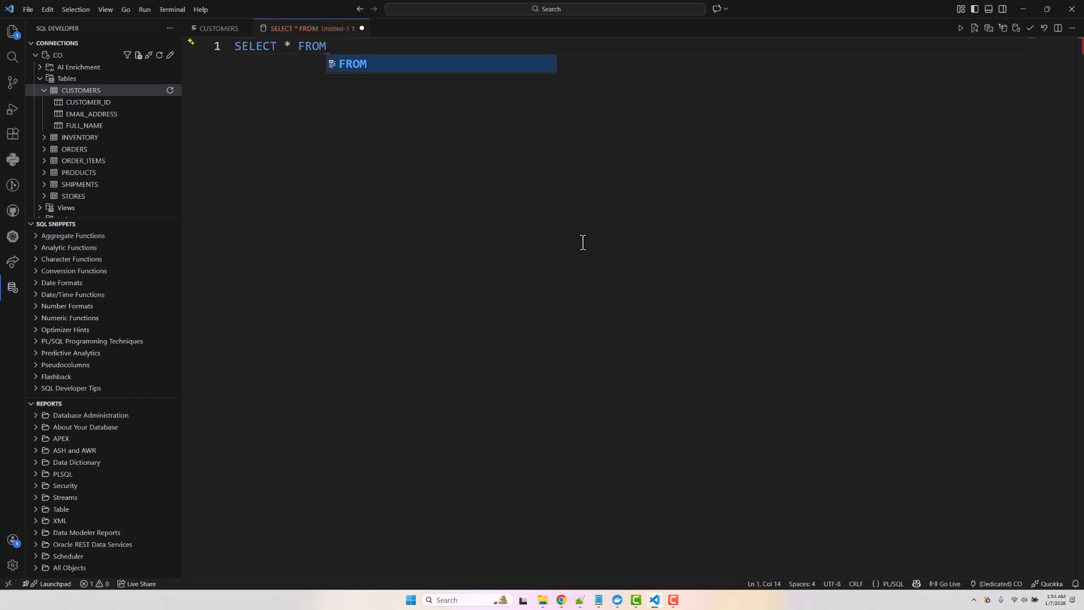
pyautogui.write(' CUSTOMERS')
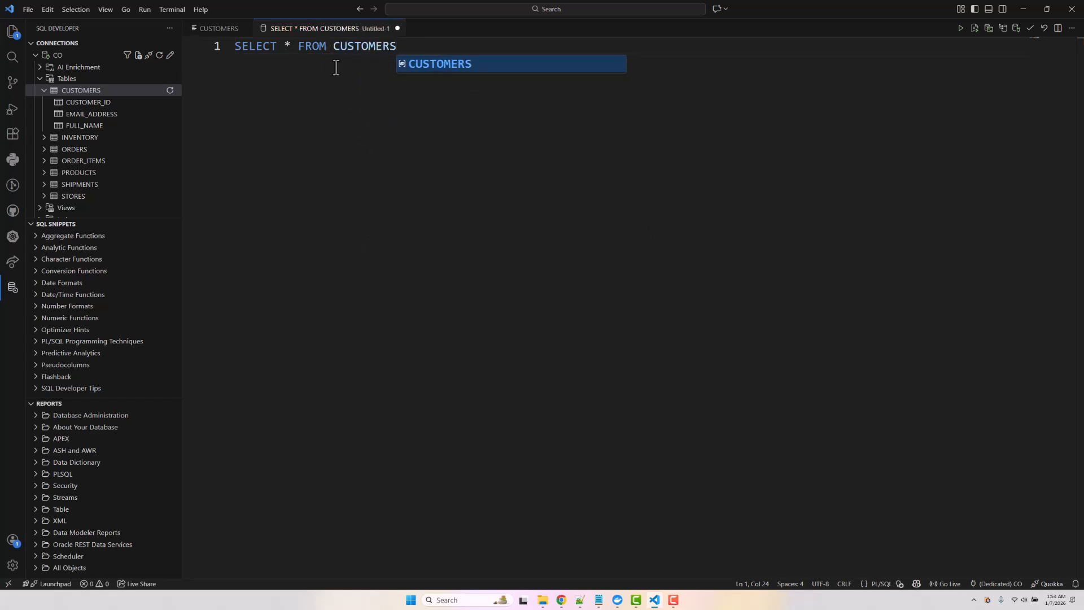
pyautogui.click(298, 49)
pyautogui.press('Return')
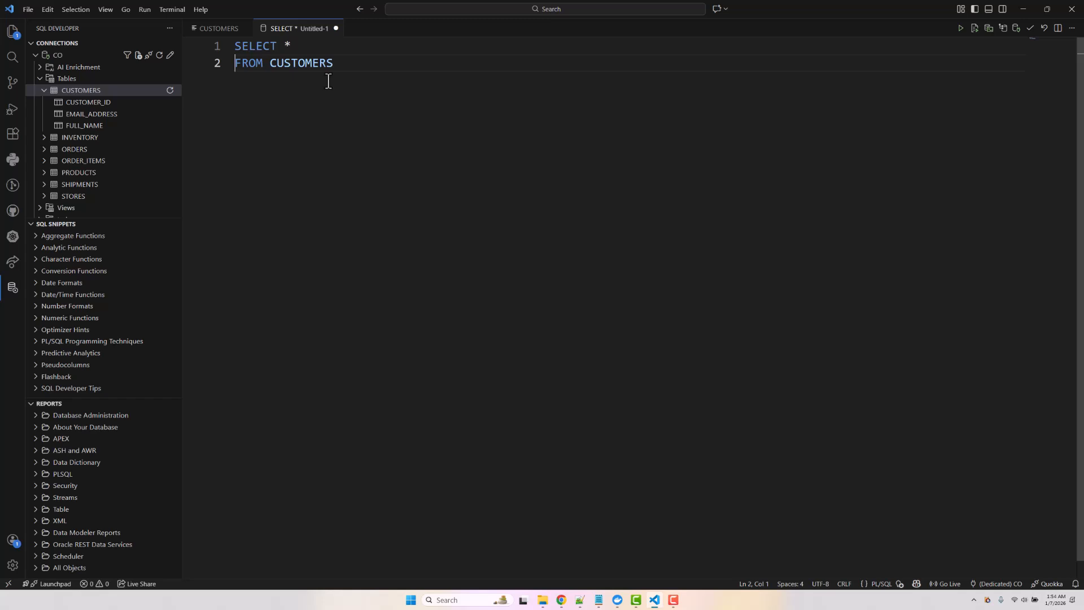
pyautogui.click(346, 63)
pyautogui.write(';')
# - Select and run the query, then enlarge the results to view the 200 fetched rows
pyautogui.hotkey('ctrl', 'shift', 'Home')
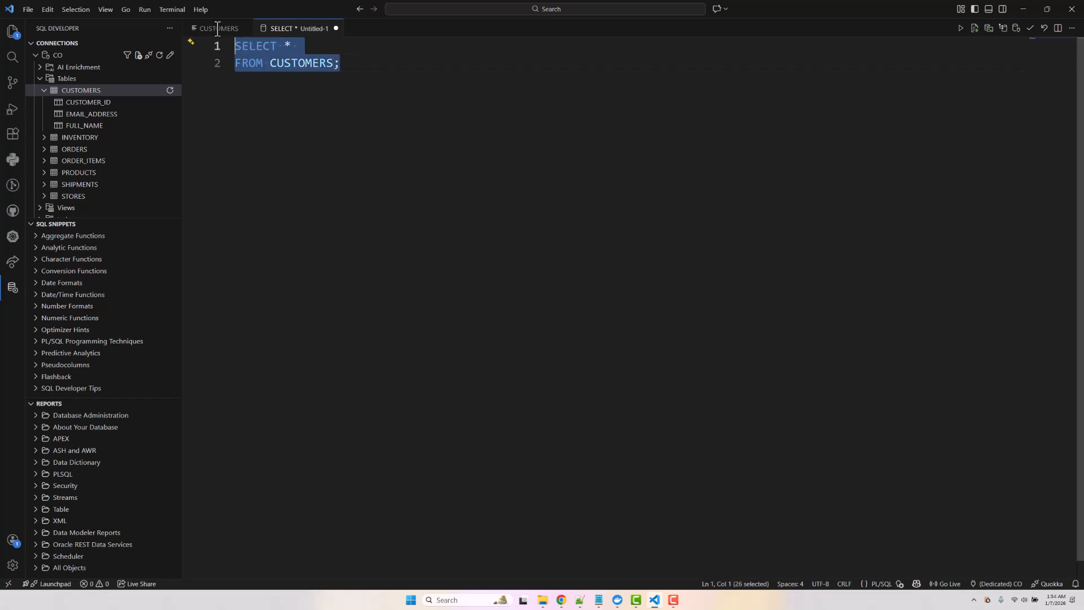
pyautogui.click(960, 30)
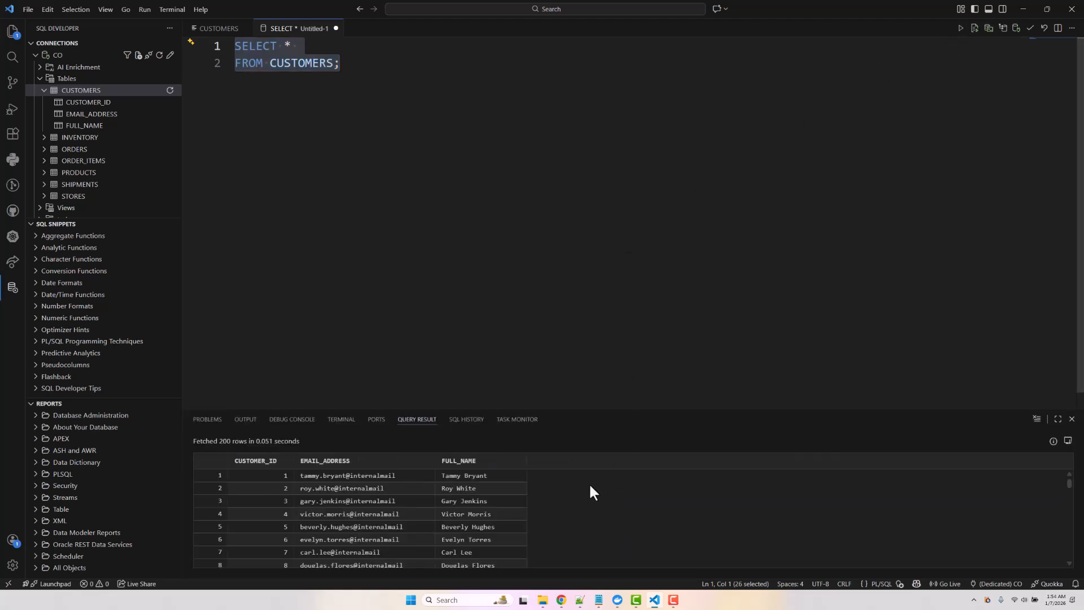
pyautogui.moveTo(581, 409); pyautogui.dragTo(446, 193)
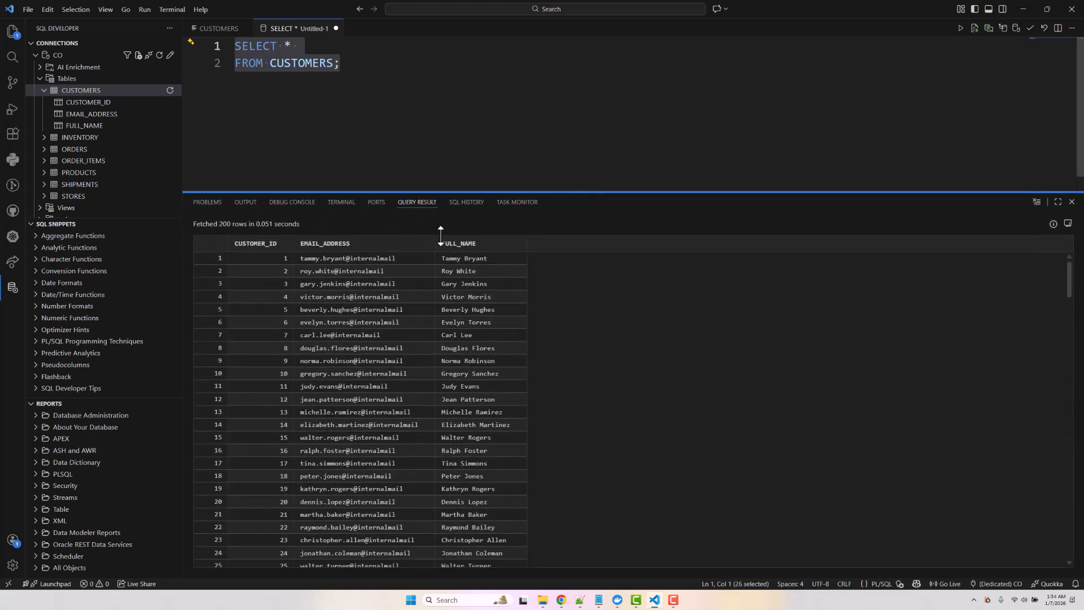